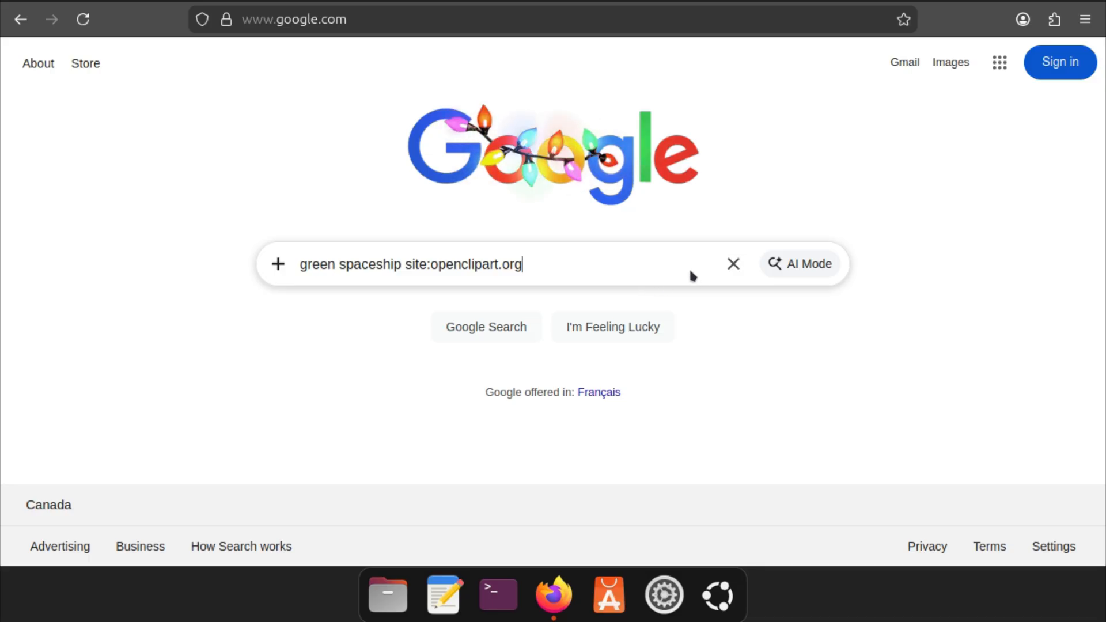
Search openclipart.org for the green spaceship and save its medium-size PNG image from the artwork's page
{"action": "key", "text": "Return"}
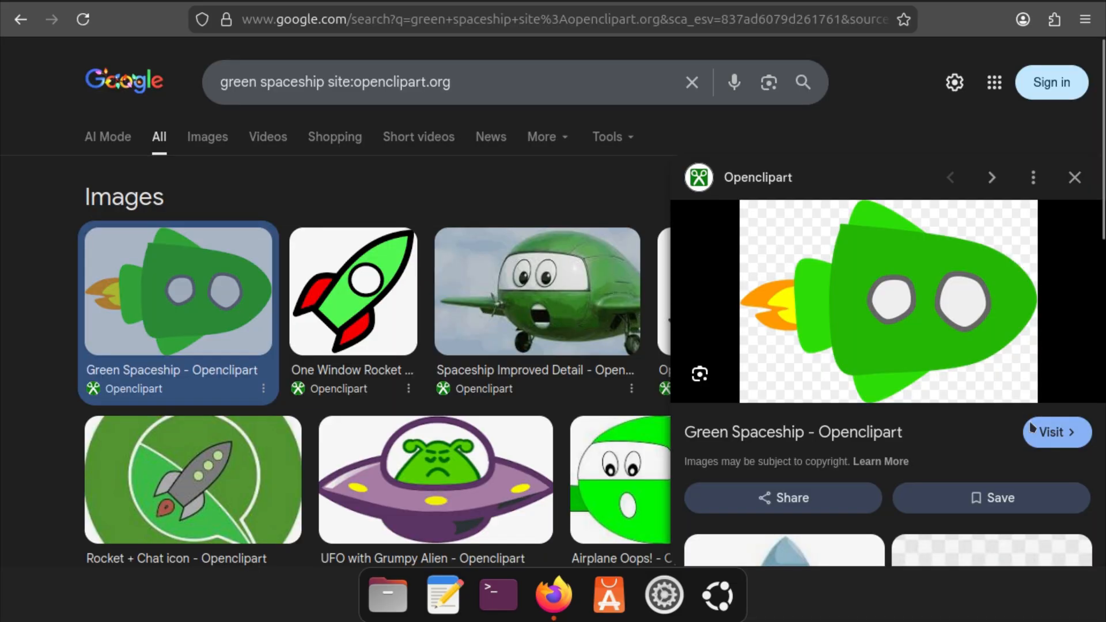
{"action": "left_click", "coordinate": [1032, 429]}
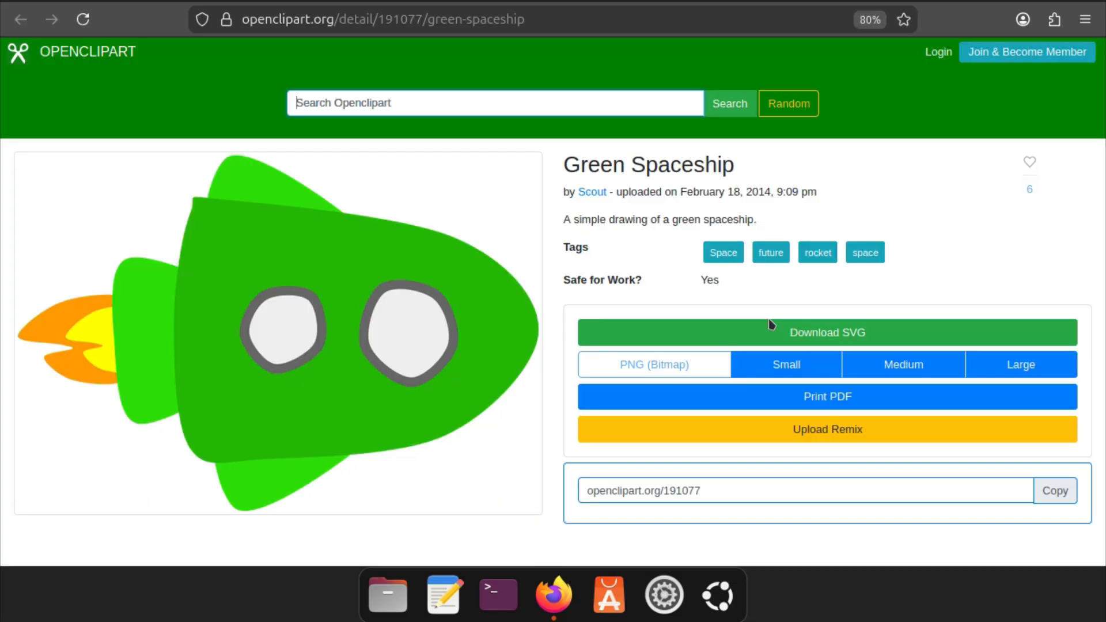
{"action": "left_click", "coordinate": [925, 366]}
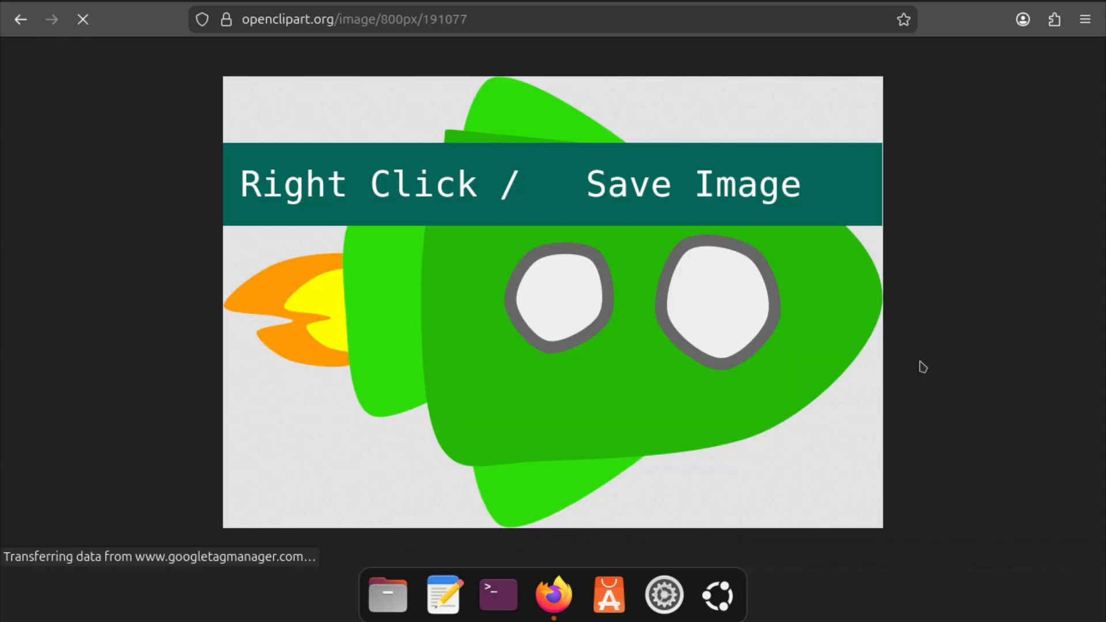
{"action": "right_click", "coordinate": [672, 328]}
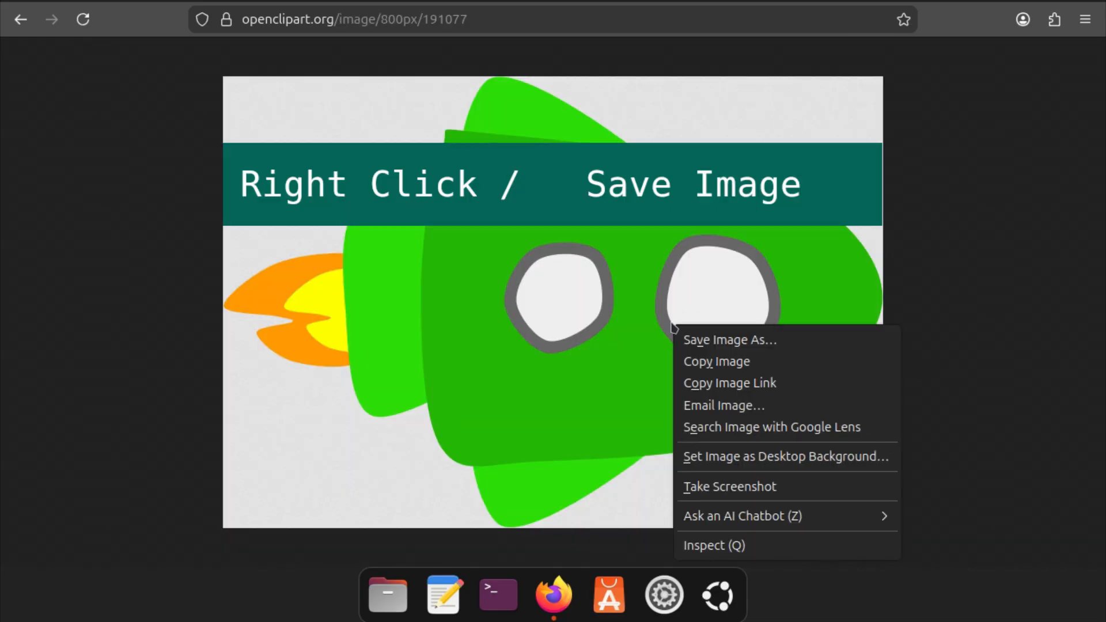
{"action": "left_click", "coordinate": [720, 348]}
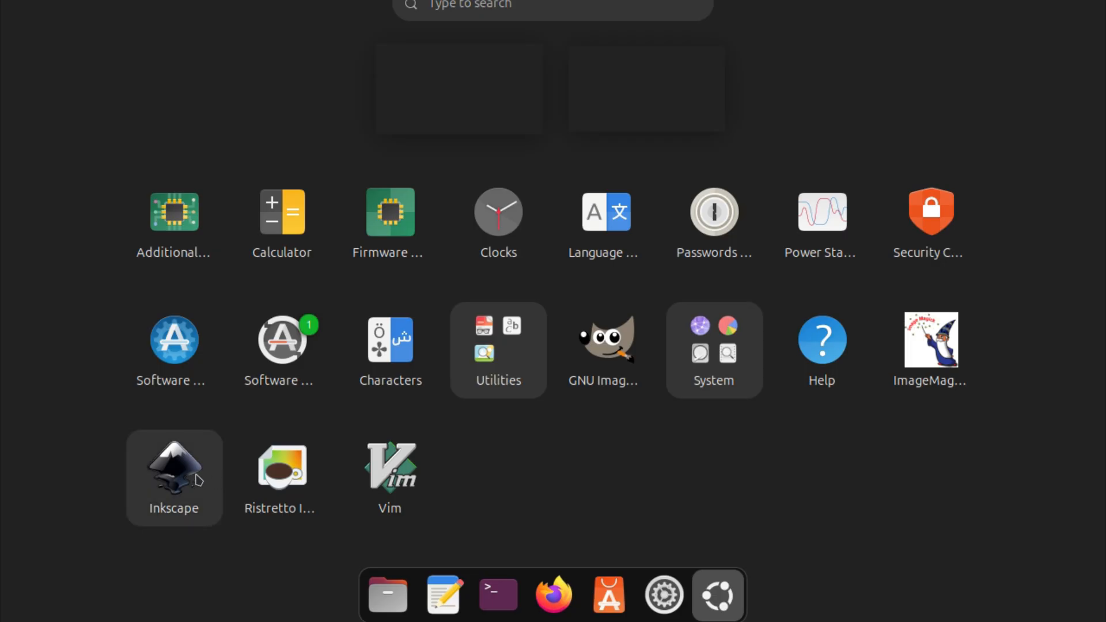
Switch to Inkscape and open 191077.png from Documents as an embedded image with DPI from file
{"action": "left_click", "coordinate": [196, 480]}
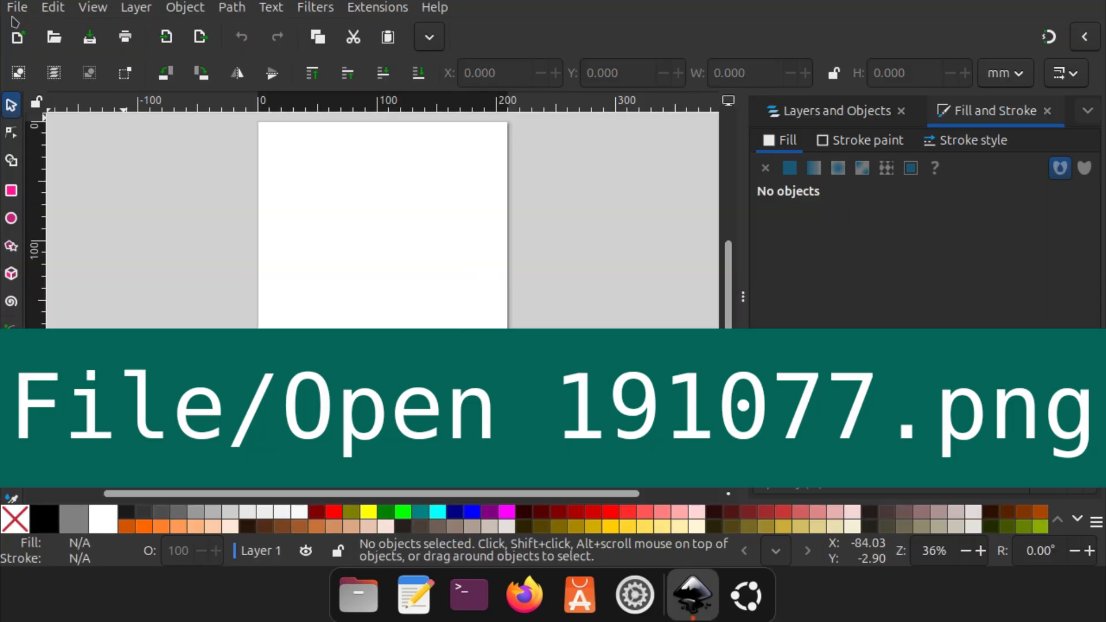
{"action": "left_click", "coordinate": [17, 7]}
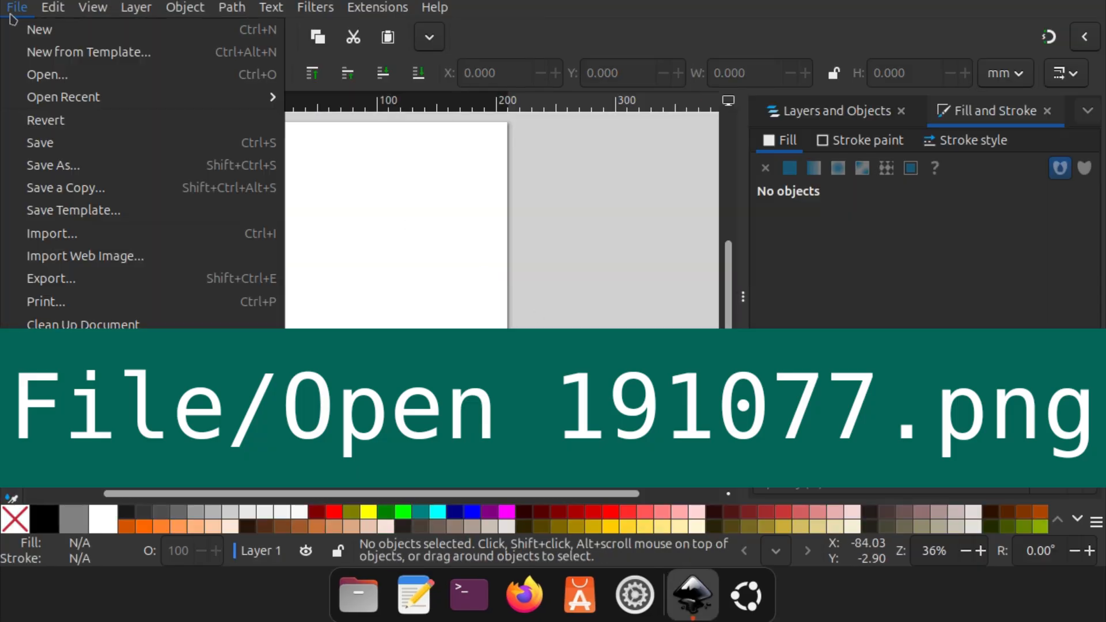
{"action": "left_click", "coordinate": [62, 75]}
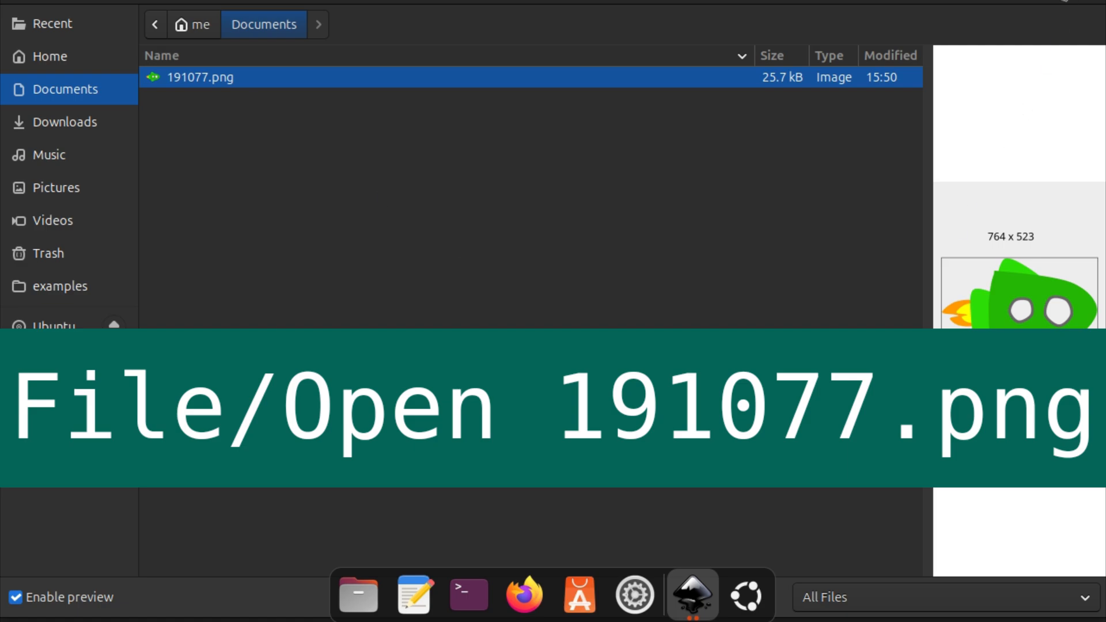
{"action": "key", "text": "Return"}
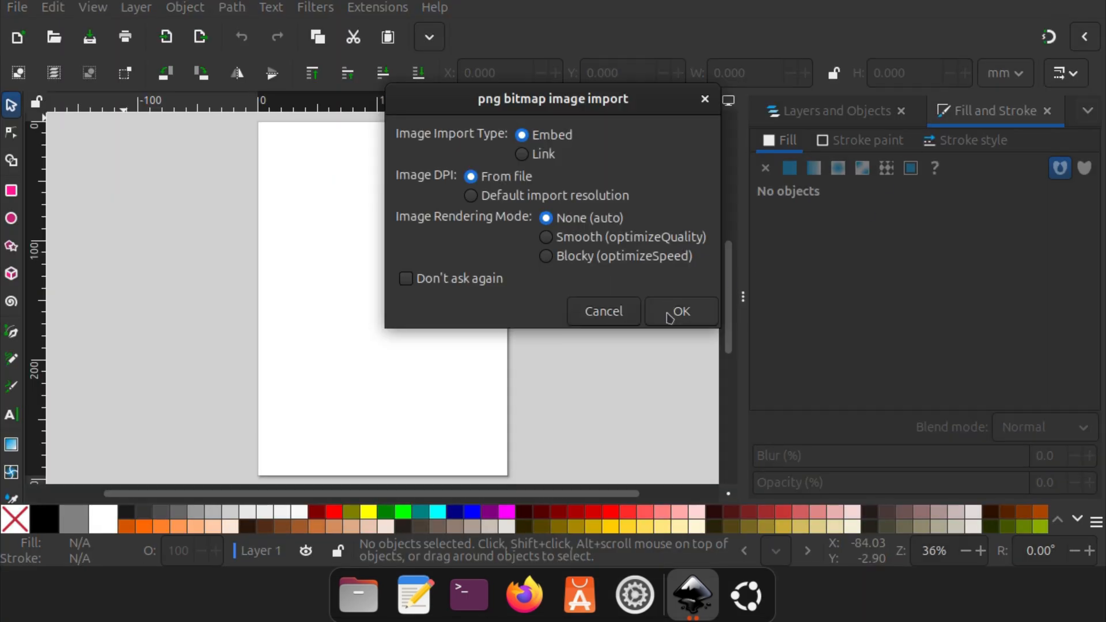
{"action": "left_click", "coordinate": [667, 314]}
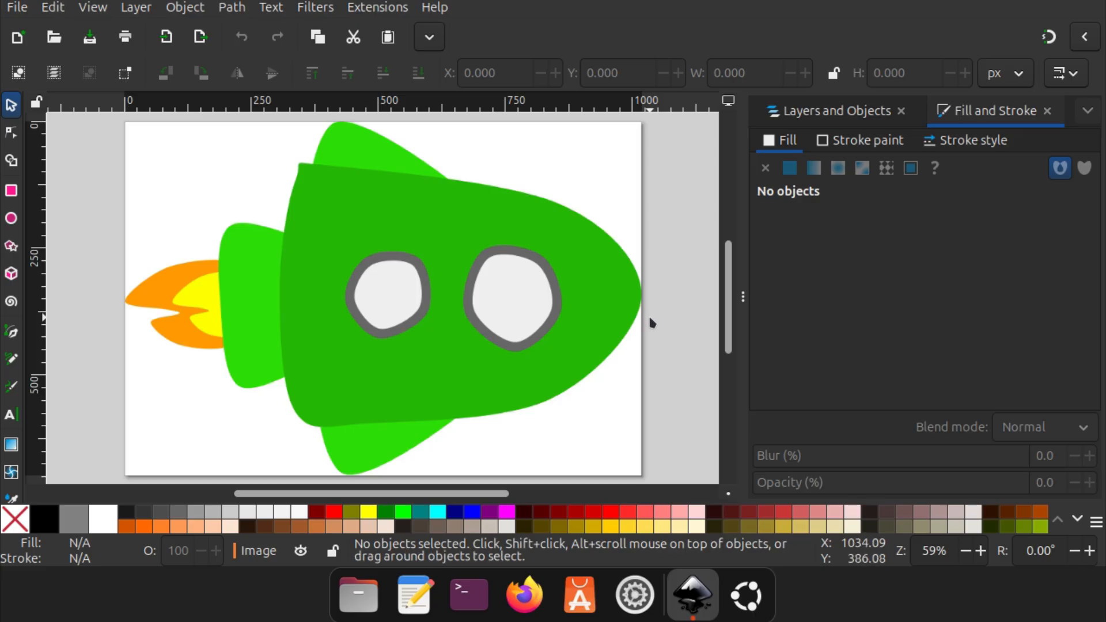
Rotate the spaceship image 90° counter-clockwise so that its nose points up
{"action": "left_click", "coordinate": [432, 258]}
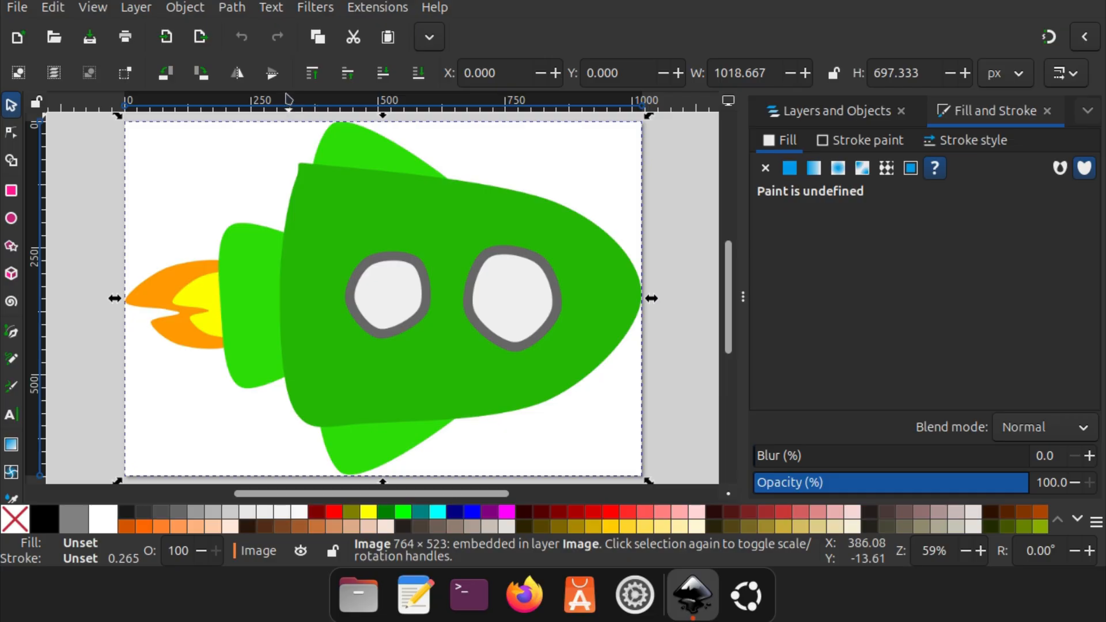
{"action": "left_click", "coordinate": [165, 73]}
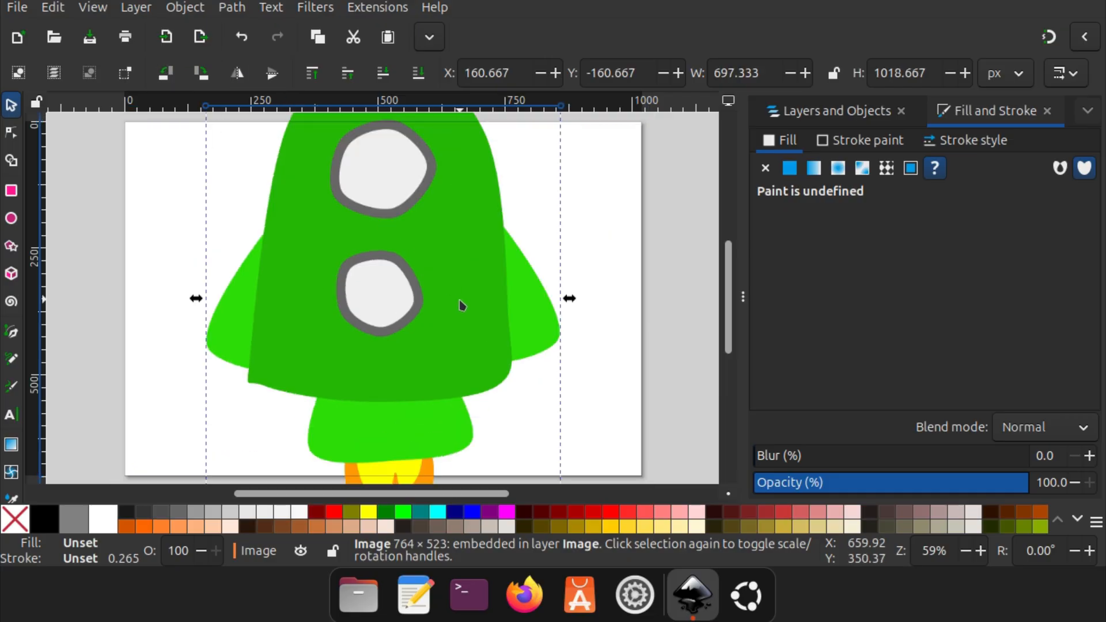
{"action": "scroll", "coordinate": [452, 230], "scroll_direction": "down", "scroll_amount": 2}
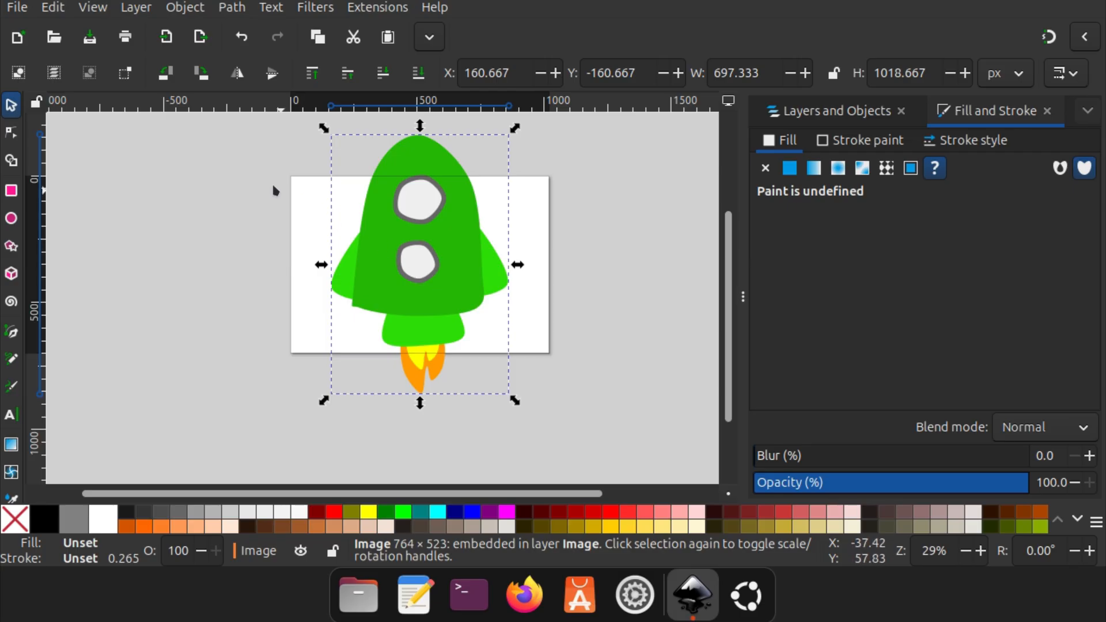
Create a new blank document and copy the rotated spaceship image from the 191077.png document
{"action": "left_click", "coordinate": [11, 8]}
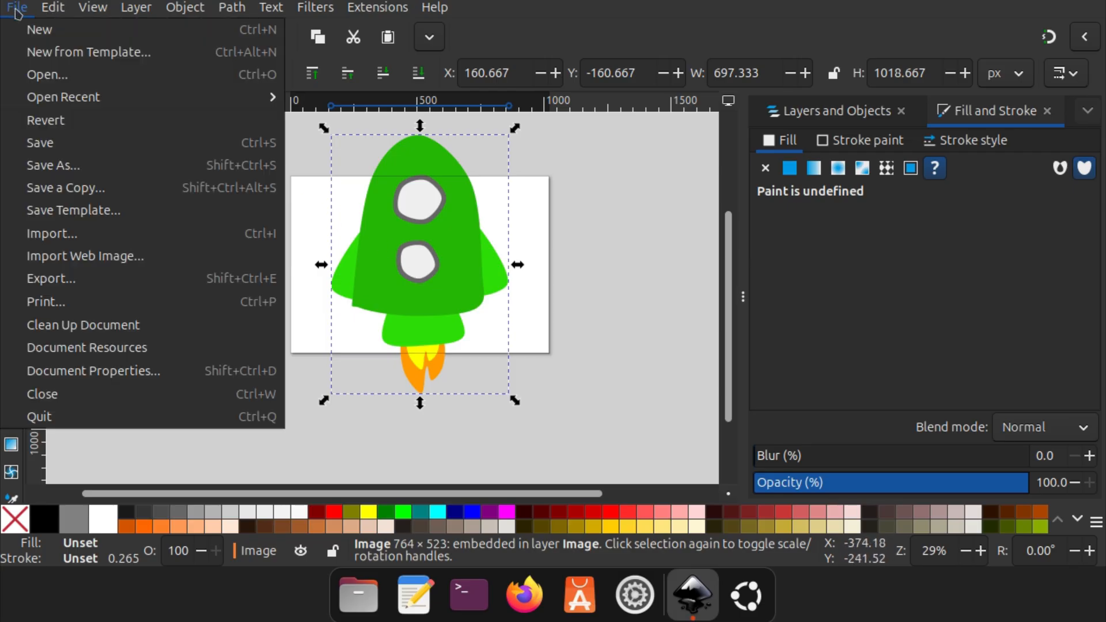
{"action": "left_click", "coordinate": [44, 32]}
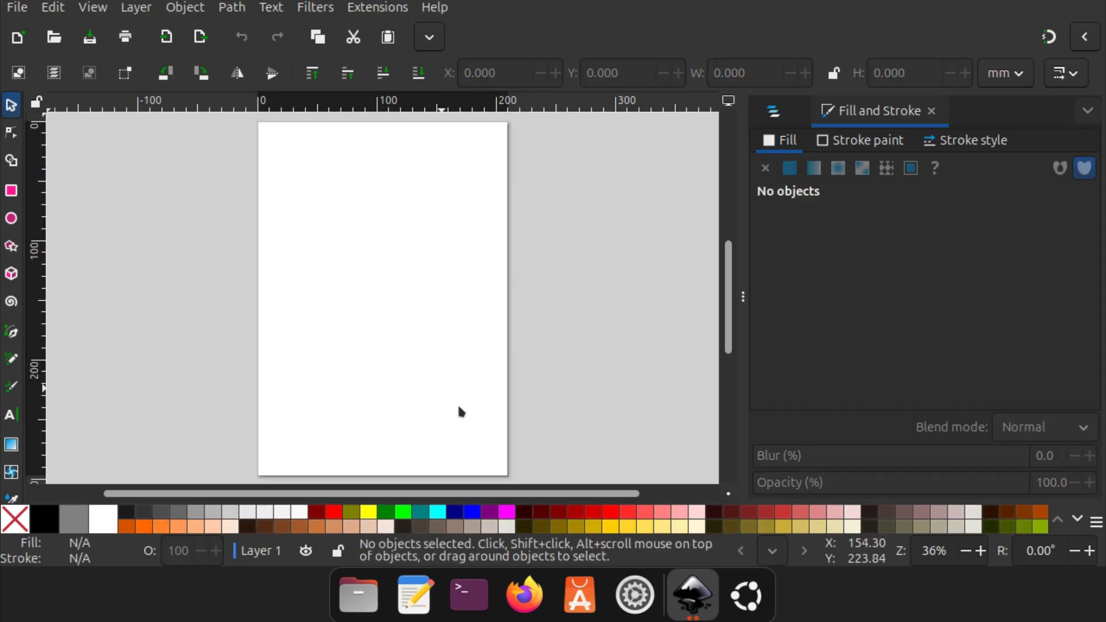
{"action": "left_click", "coordinate": [692, 595]}
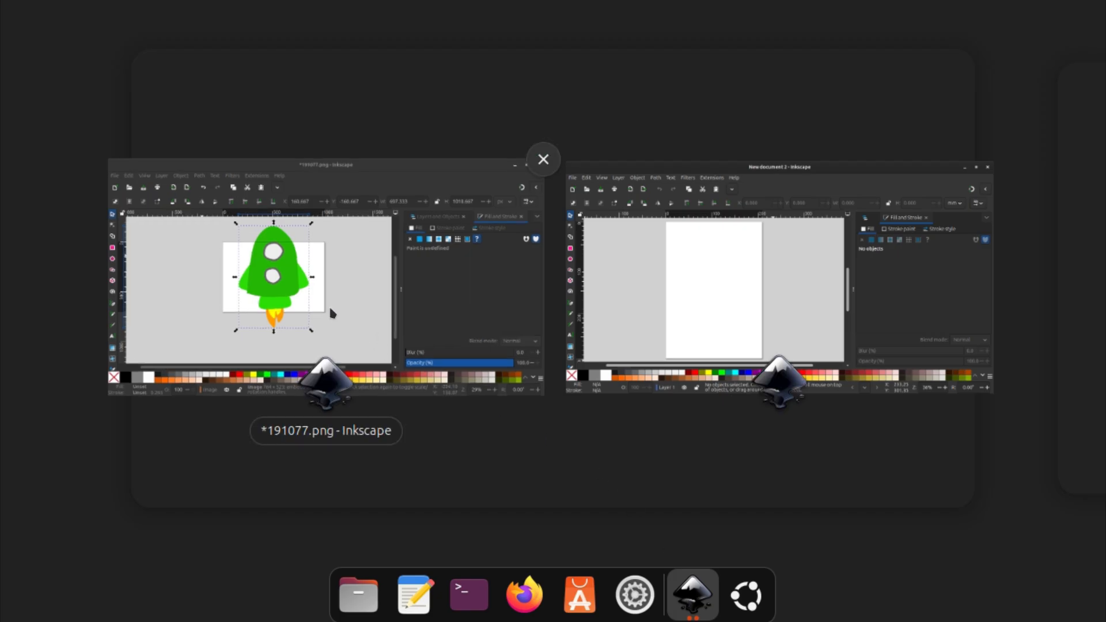
{"action": "left_click", "coordinate": [289, 295]}
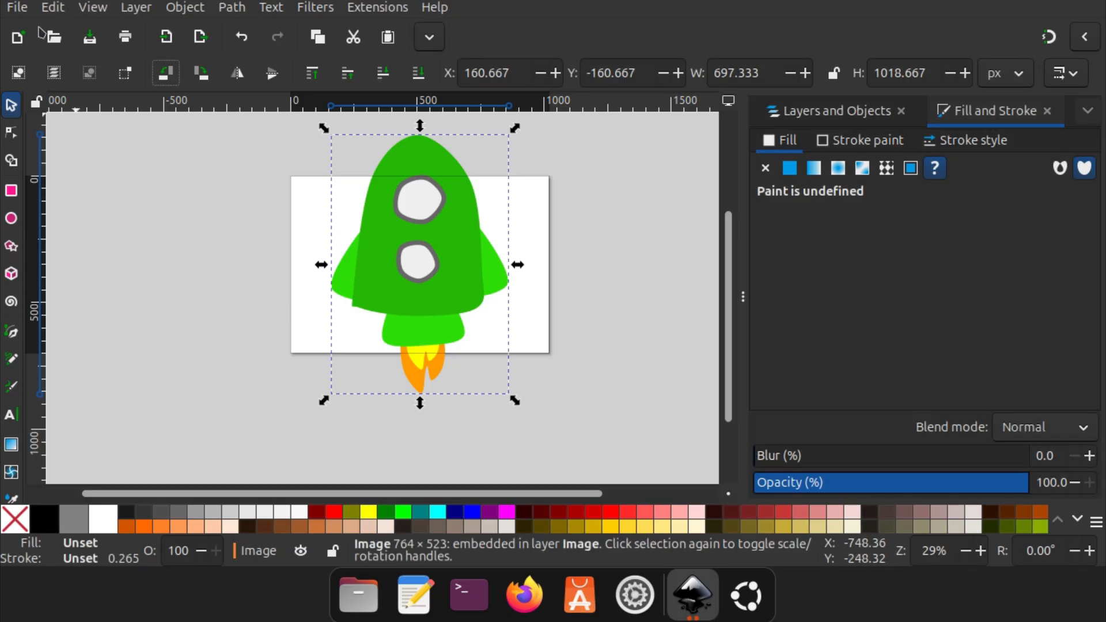
{"action": "left_click", "coordinate": [50, 8]}
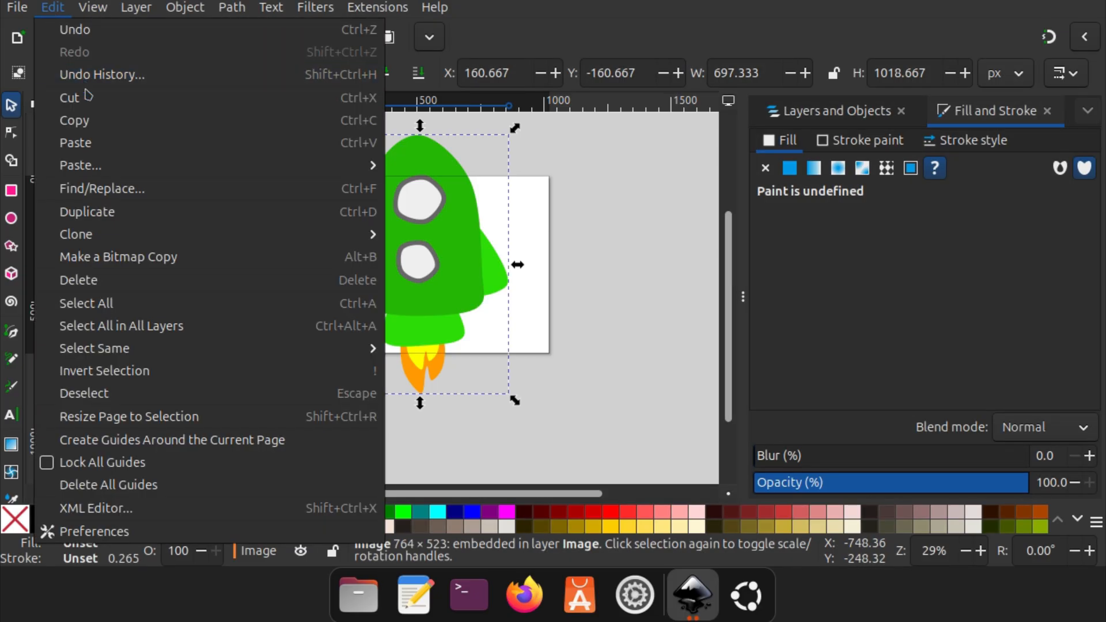
{"action": "left_click", "coordinate": [81, 120]}
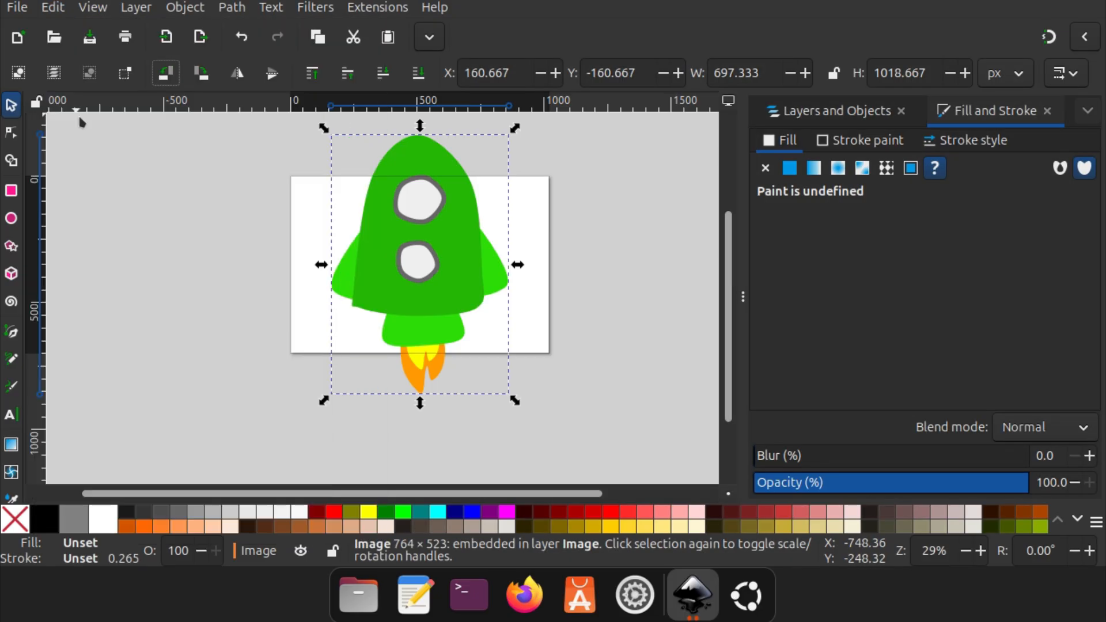
Paste the copied spaceship image into the new blank document
{"action": "left_click", "coordinate": [694, 605]}
{"action": "left_click", "coordinate": [694, 329]}
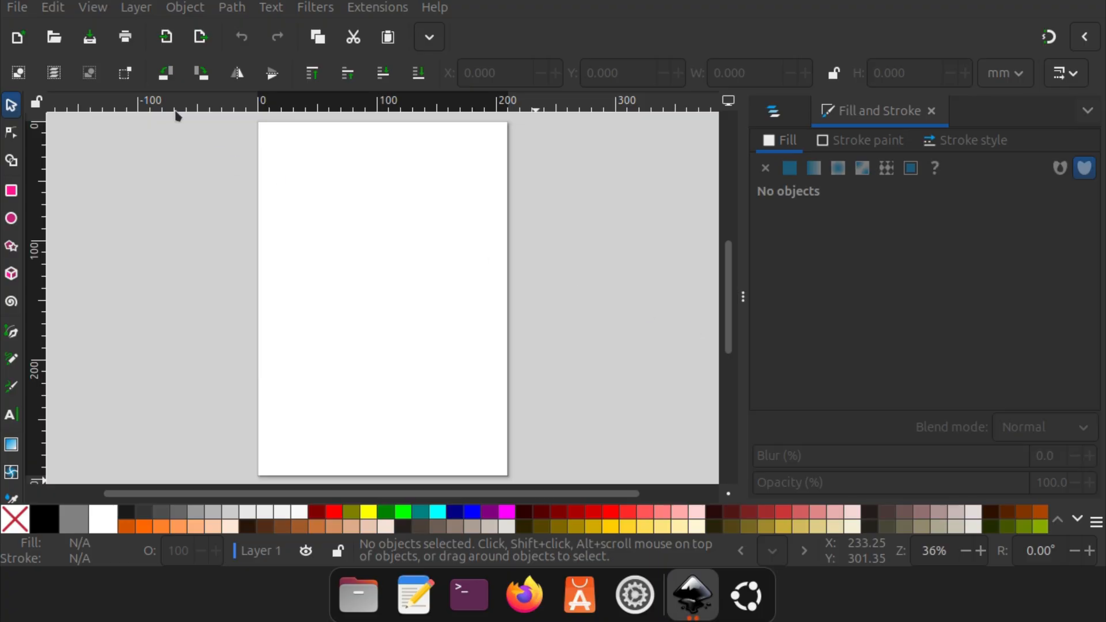
{"action": "left_click", "coordinate": [53, 8]}
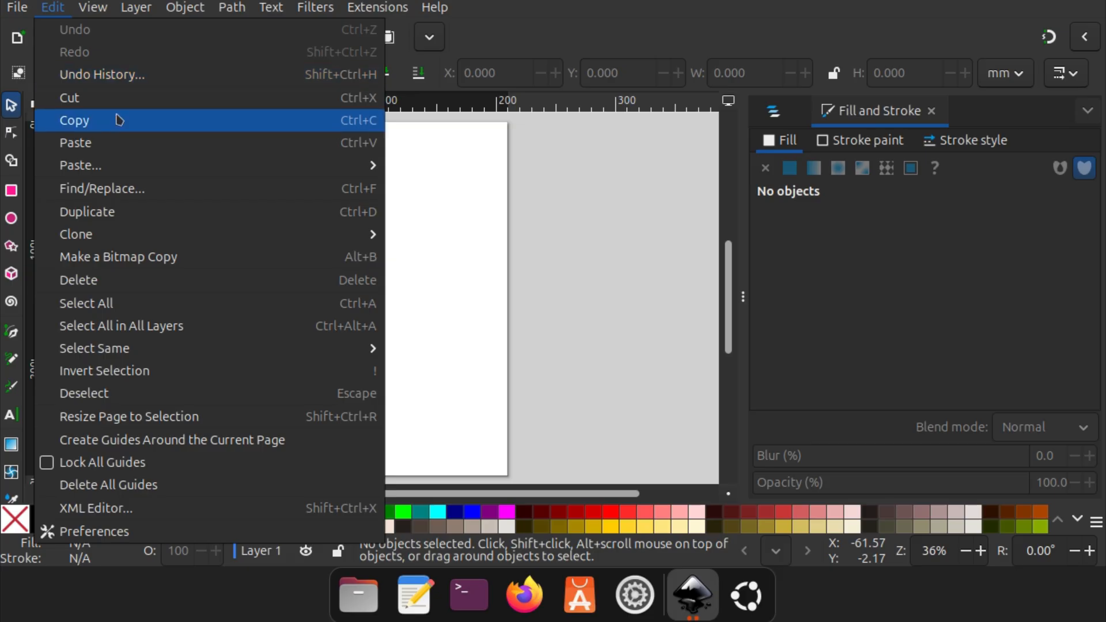
{"action": "left_click", "coordinate": [115, 141]}
{"action": "left_click", "coordinate": [173, 185]}
{"action": "left_click", "coordinate": [428, 282]}
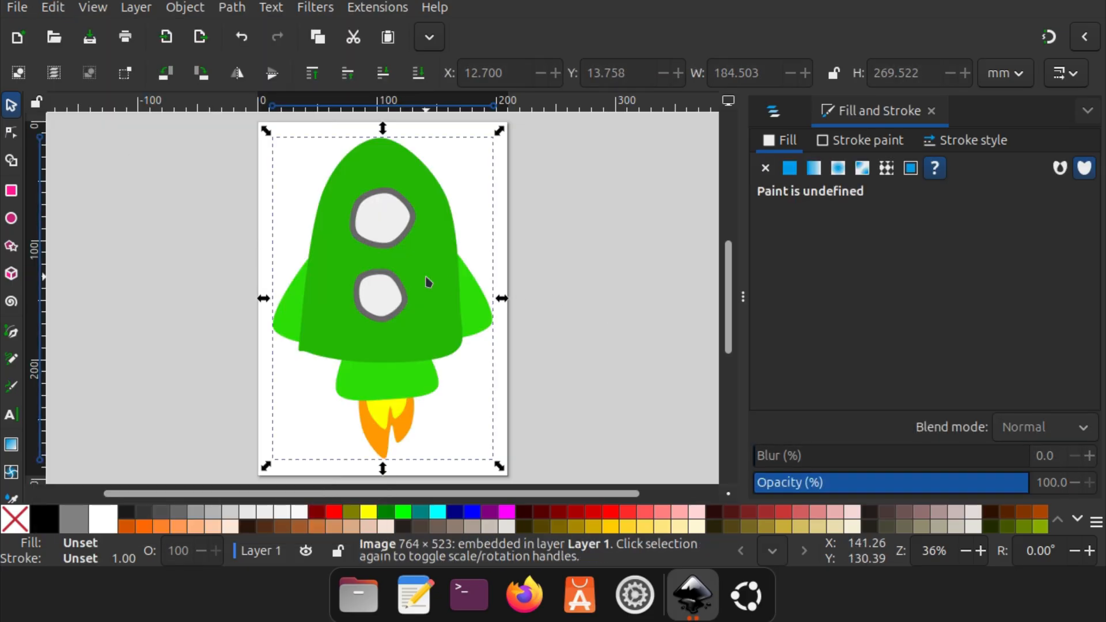
Move the spaceship image horizontally off the page's left side to X about -183 mm and deselect it
{"action": "key", "text": "shift+Left"}
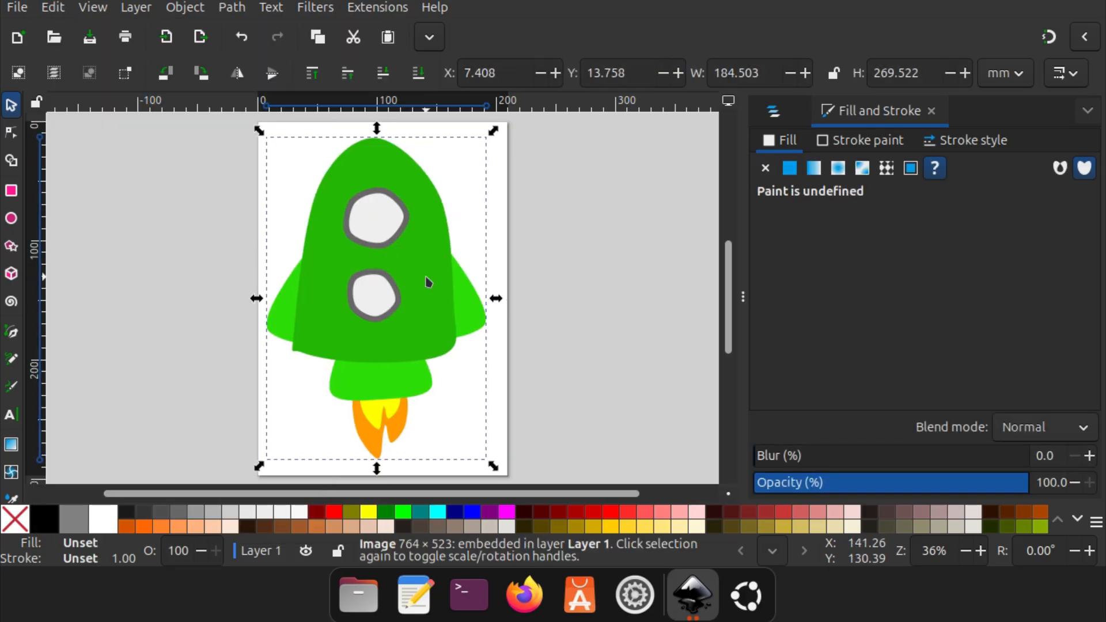
{"action": "key", "text": "shift+Left"}
{"action": "key", "text": "shift+Left"}
{"action": "key", "text": "shift+Left"}
{"action": "key", "text": "shift+Left"}
{"action": "key", "text": "shift+Left"}
{"action": "key", "text": "shift+Left"}
{"action": "key", "text": "shift+Left"}
{"action": "key", "text": "shift+Left"}
{"action": "key", "text": "shift+Left"}
{"action": "key", "text": "shift+Left"}
{"action": "key", "text": "shift+Left"}
{"action": "key", "text": "shift+Left"}
{"action": "key", "text": "shift+Left"}
{"action": "key", "text": "shift+Left"}
{"action": "key", "text": "shift+Left"}
{"action": "key", "text": "shift+Left"}
{"action": "key", "text": "shift+Left"}
{"action": "key", "text": "shift+Left"}
{"action": "key", "text": "shift+Left"}
{"action": "key", "text": "shift+Left"}
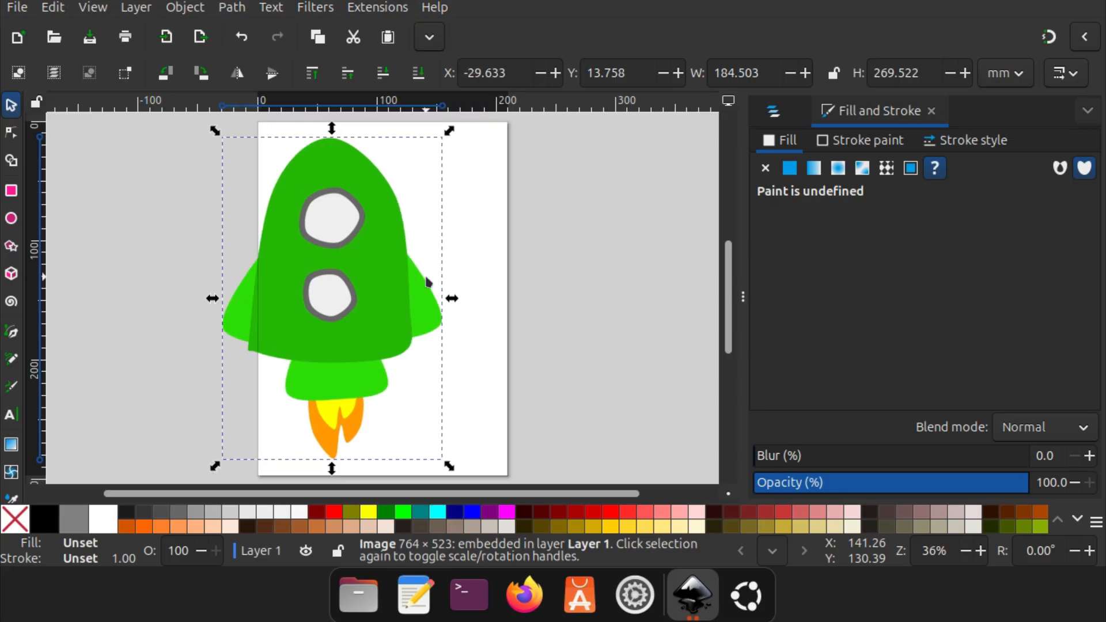
{"action": "key", "text": "shift+Left"}
{"action": "key", "text": "shift+Left"}
{"action": "key", "text": "shift+Left"}
{"action": "key", "text": "shift+Left"}
{"action": "key", "text": "shift+Left"}
{"action": "key", "text": "shift+Left"}
{"action": "key", "text": "shift+Left"}
{"action": "key", "text": "shift+Left"}
{"action": "key", "text": "shift+Left"}
{"action": "key", "text": "shift+Left"}
{"action": "key", "text": "shift+Left"}
{"action": "key", "text": "shift+Left"}
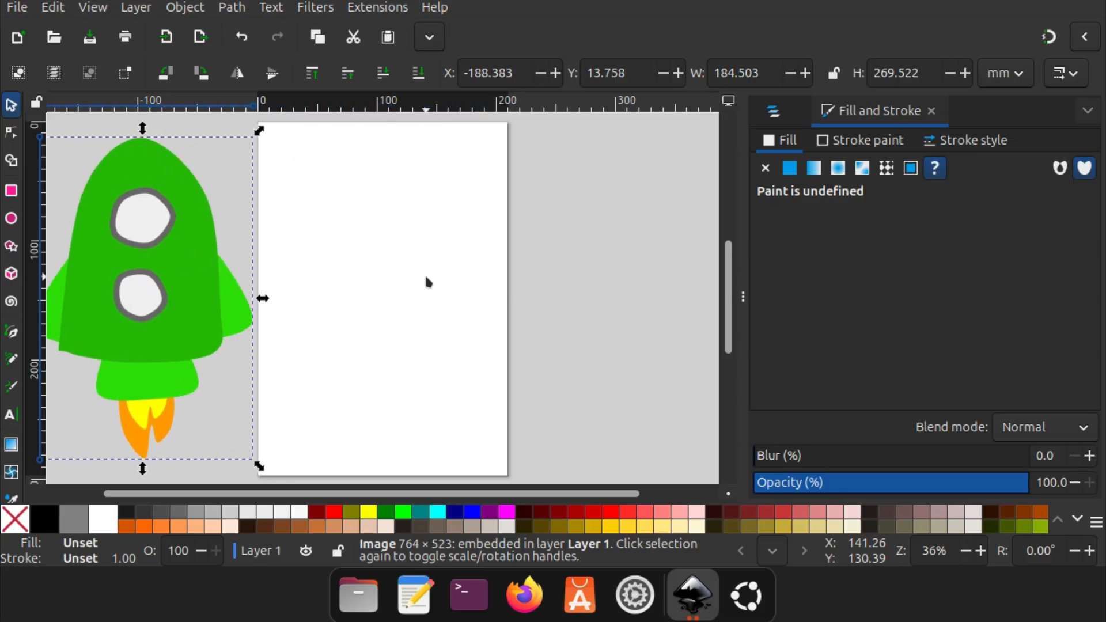
{"action": "left_click", "coordinate": [426, 277]}
{"action": "scroll", "coordinate": [426, 277], "scroll_direction": "left", "scroll_amount": 3}
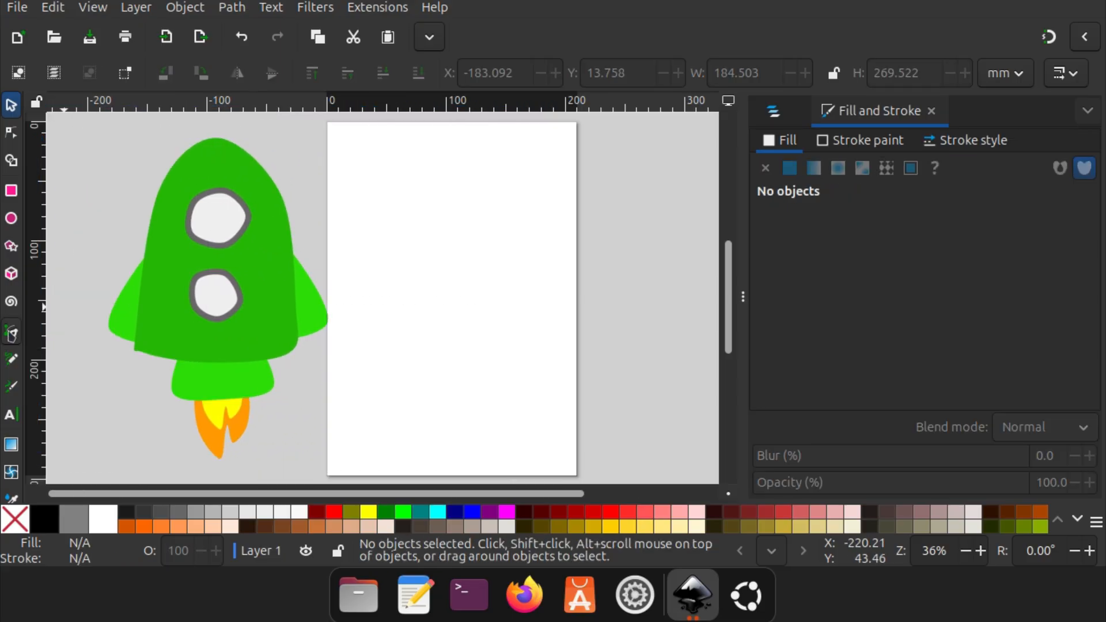
Draw a closed, roughly square four-node path on the page with the Pen tool, its upper edge about 93 mm long
{"action": "left_click", "coordinate": [10, 332]}
{"action": "left_click", "coordinate": [394, 315]}
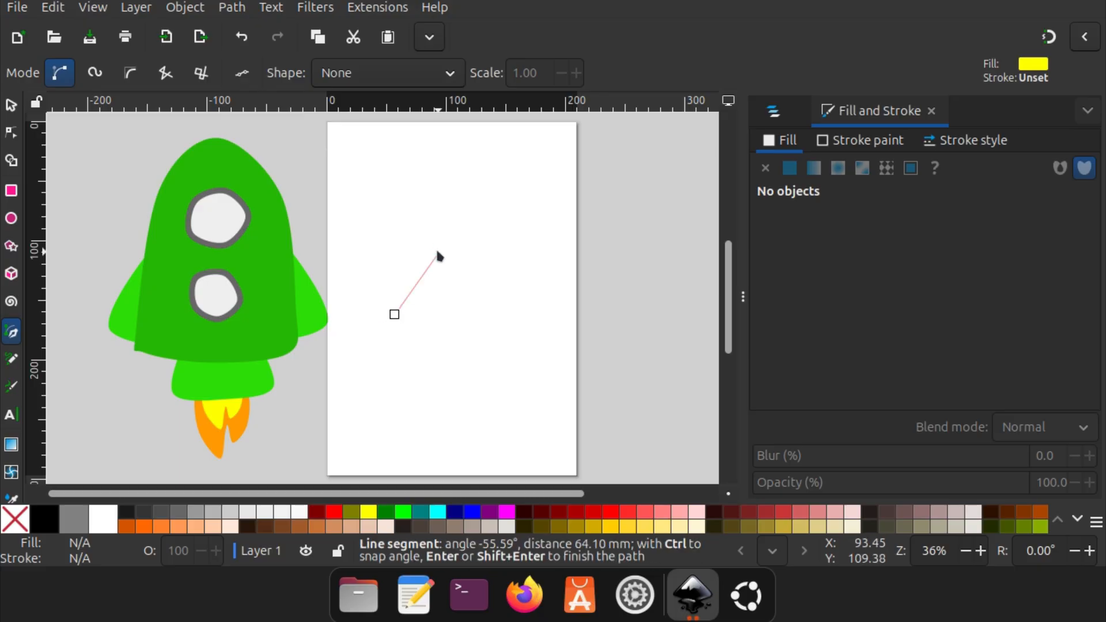
{"action": "left_click", "coordinate": [399, 194]}
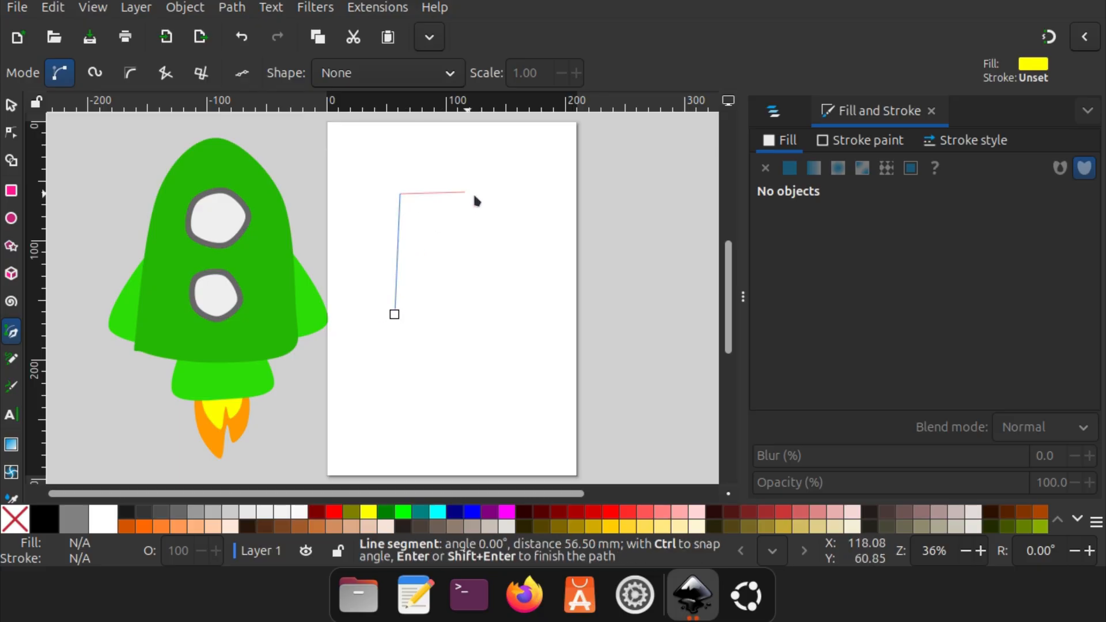
{"action": "left_click", "coordinate": [511, 195]}
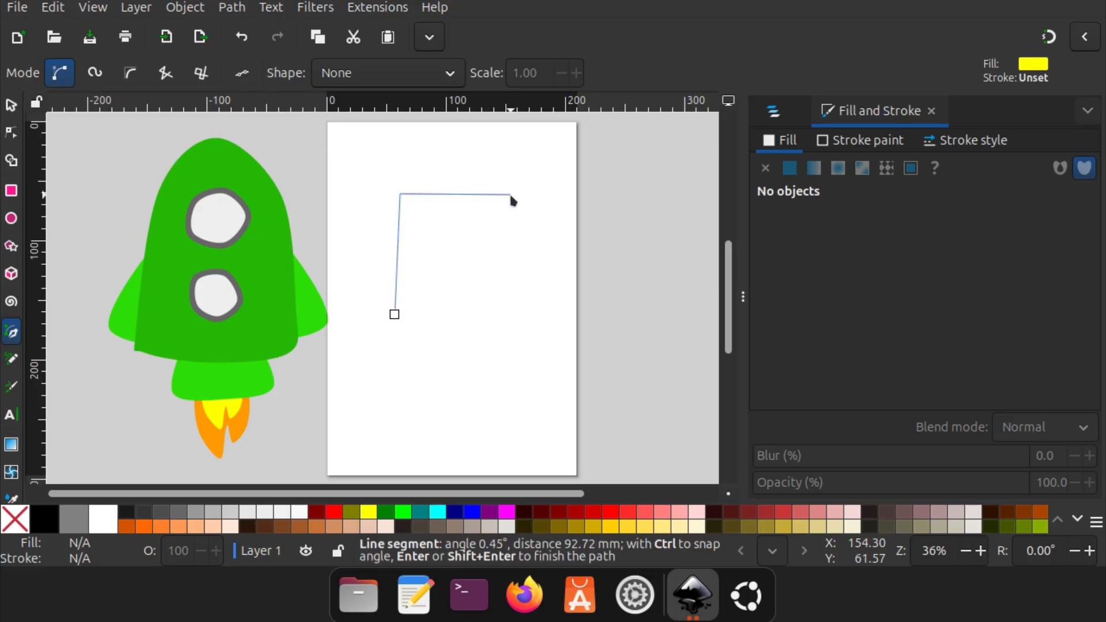
{"action": "left_click", "coordinate": [514, 311]}
{"action": "left_click", "coordinate": [394, 314]}
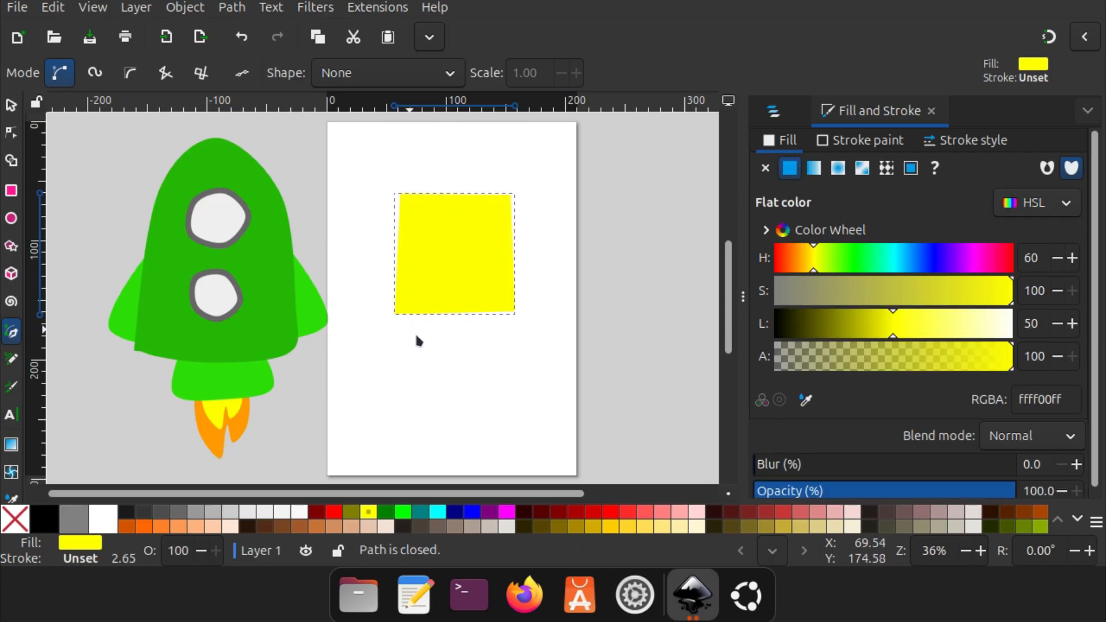
Fill the four-sided shape with green 008000 and remove its stroke
{"action": "left_click", "coordinate": [390, 512]}
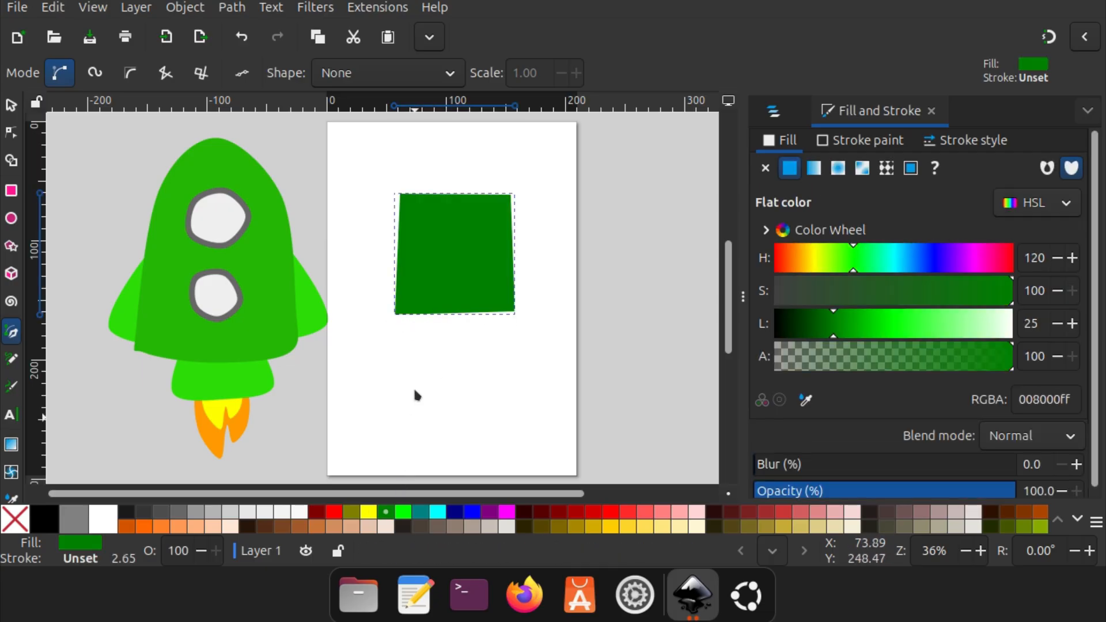
{"action": "left_click", "coordinate": [22, 520], "text": "shift"}
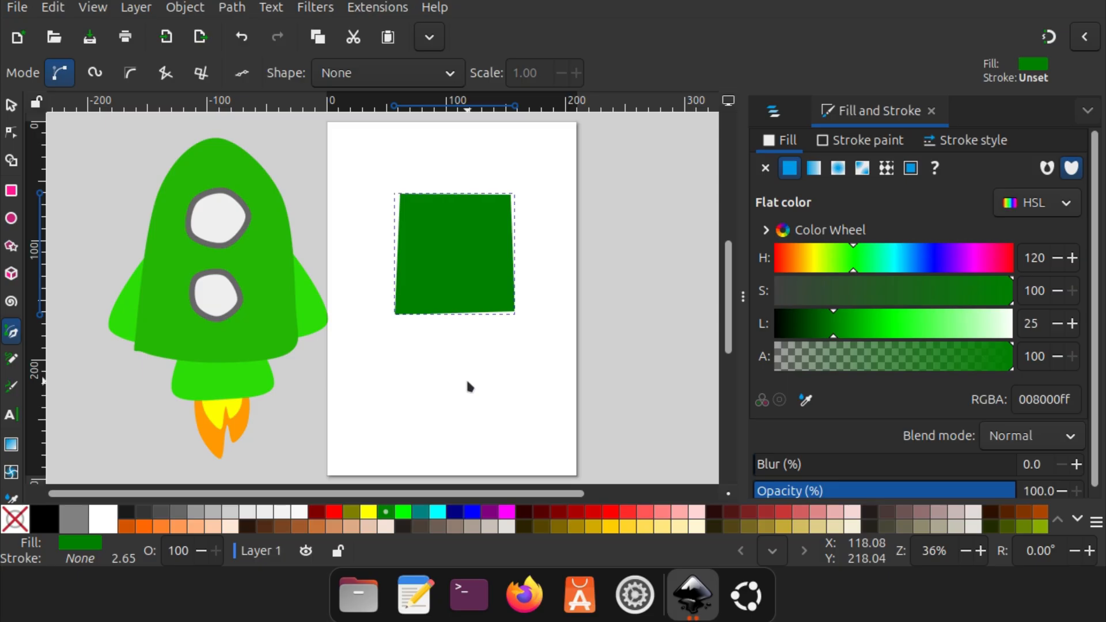
Match the shape's fill to the spaceship body's green by sampling it with the Dropper tool
{"action": "left_click", "coordinate": [13, 498]}
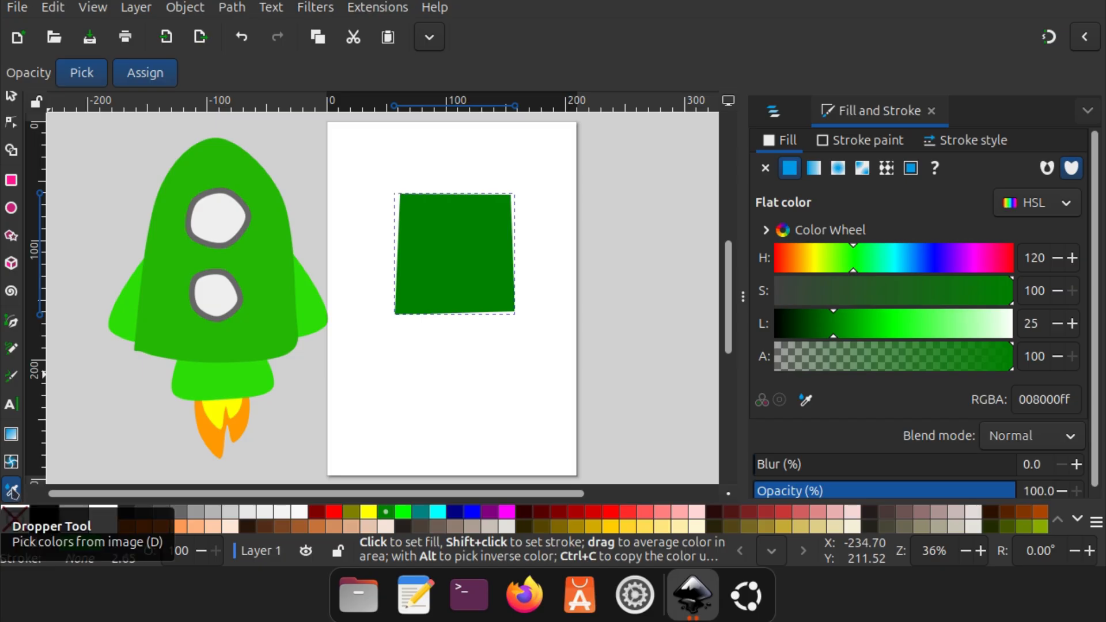
{"action": "left_click", "coordinate": [266, 252]}
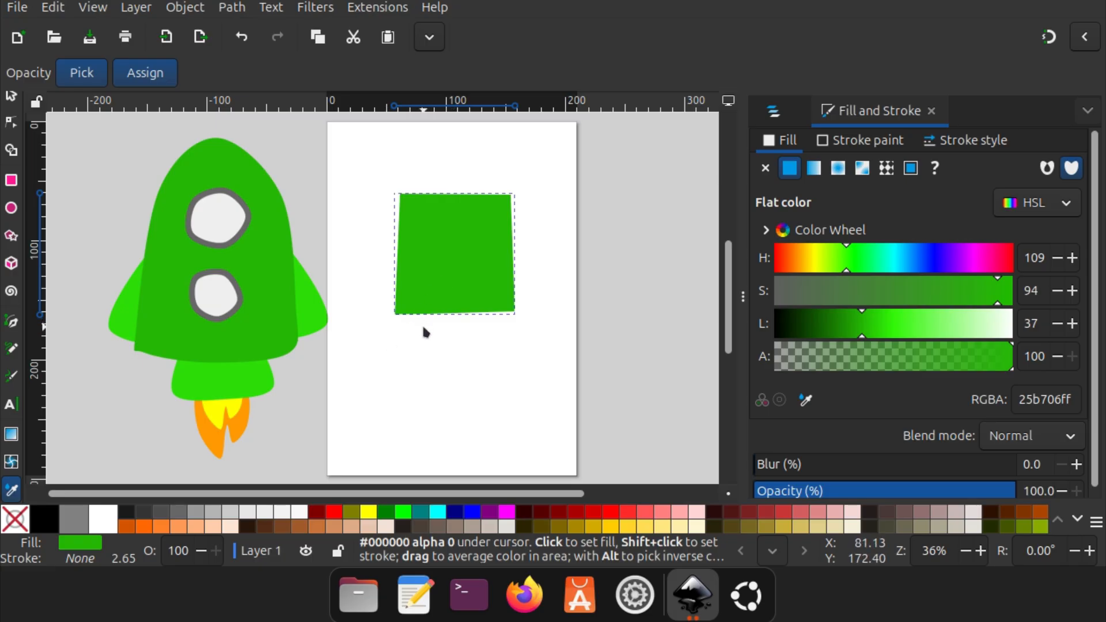
Reshape the green shape into the rocket body by doming its upper edge, spreading the lower corners outward and bowing the lower edge downward
{"action": "left_click", "coordinate": [17, 124]}
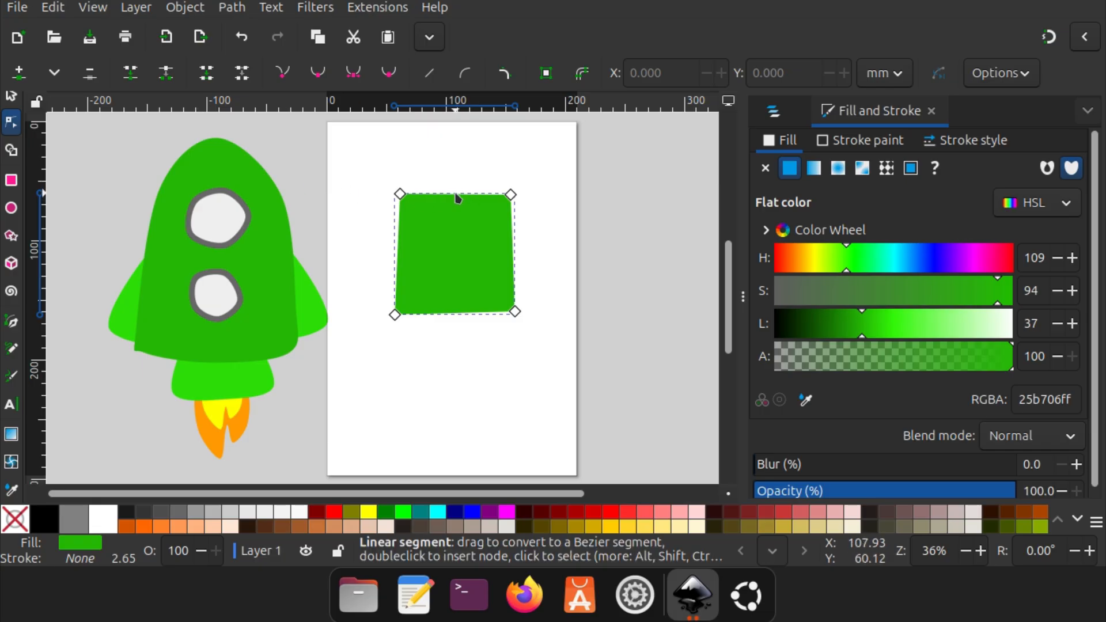
{"action": "left_click_drag", "start_coordinate": [456, 192], "coordinate": [458, 136]}
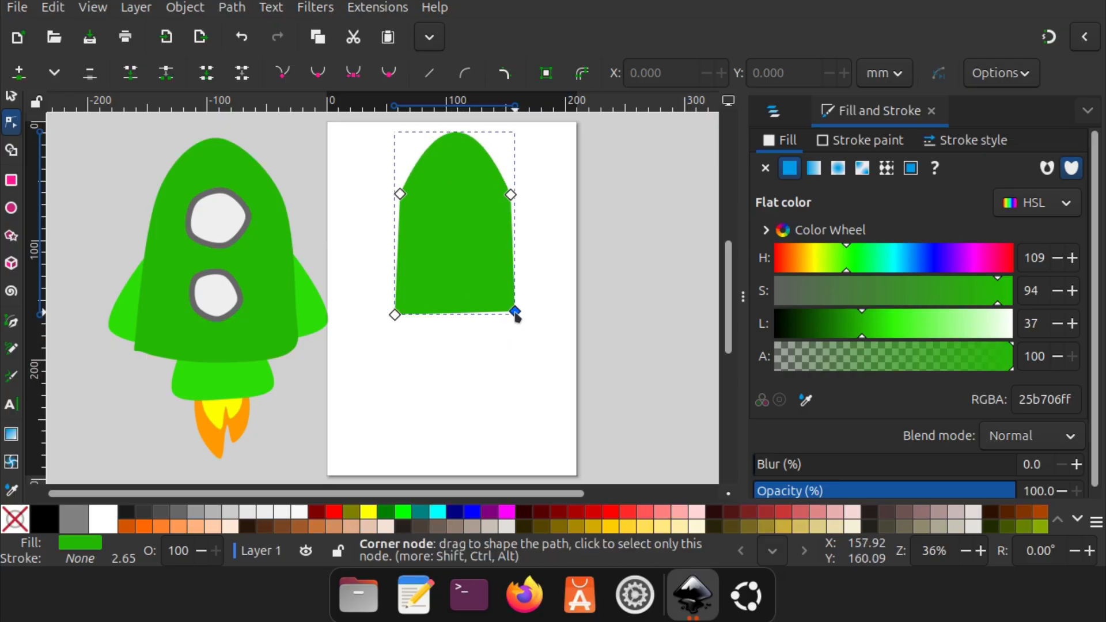
{"action": "mouse_move", "coordinate": [516, 314]}
{"action": "left_mouse_down"}
{"action": "mouse_move", "coordinate": [532, 319]}
{"action": "mouse_move", "coordinate": [524, 328]}
{"action": "left_mouse_up"}
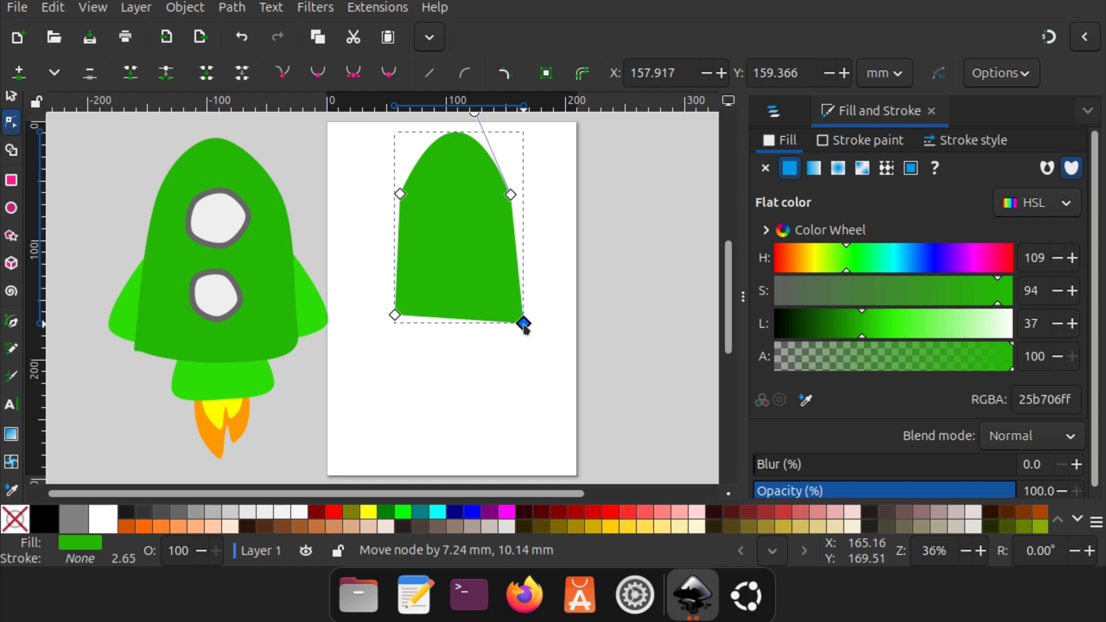
{"action": "left_click_drag", "start_coordinate": [395, 316], "coordinate": [390, 324]}
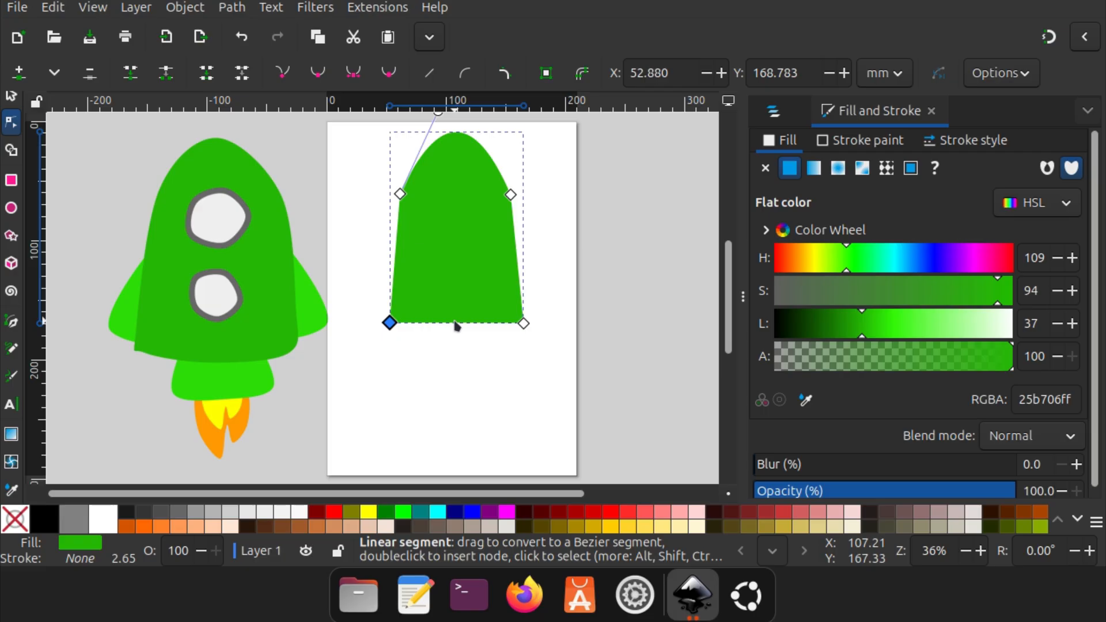
{"action": "left_click_drag", "start_coordinate": [455, 325], "coordinate": [456, 335]}
{"action": "left_click", "coordinate": [437, 402]}
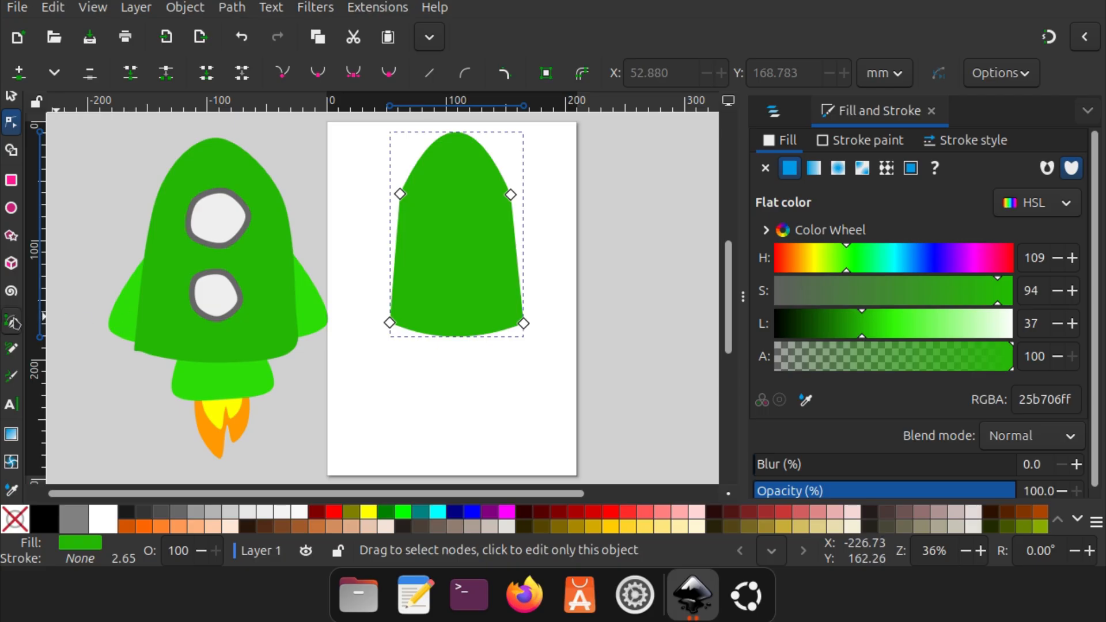
Draw a closed four-node fin about 60 mm wide overlapping the body's lower left side and fill it with the image fin's light green using the Dropper
{"action": "left_click", "coordinate": [12, 323]}
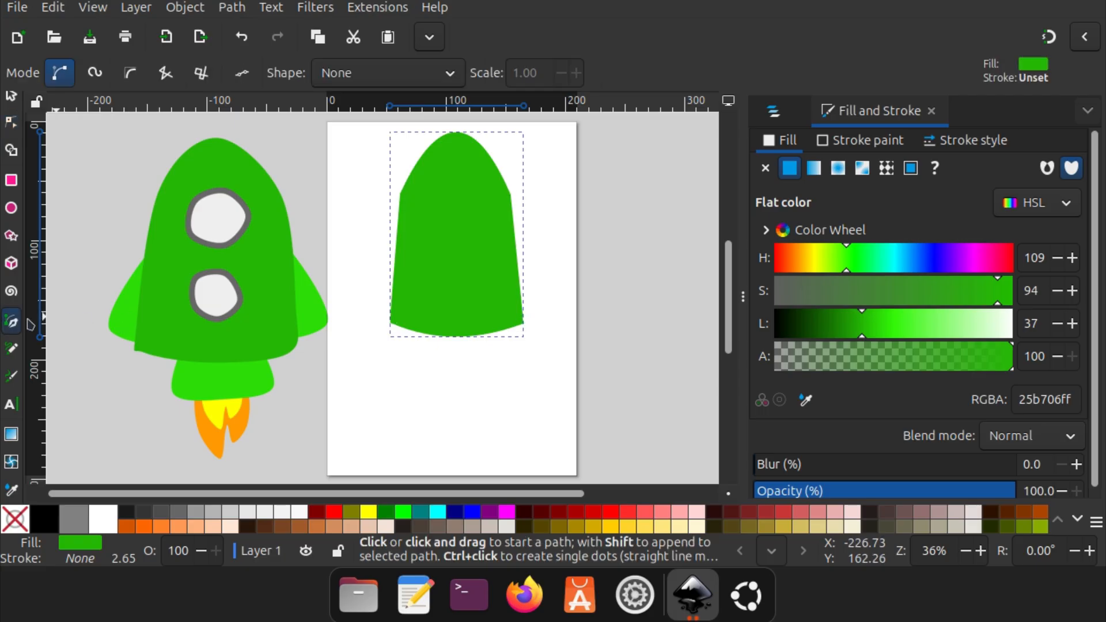
{"action": "left_click", "coordinate": [425, 238]}
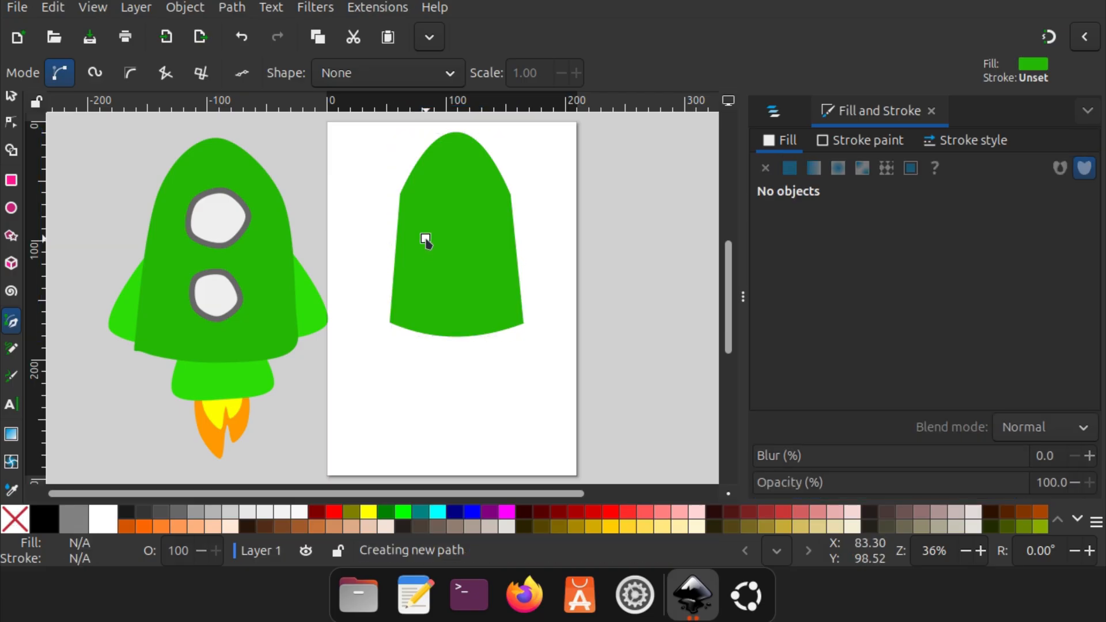
{"action": "left_click", "coordinate": [380, 270]}
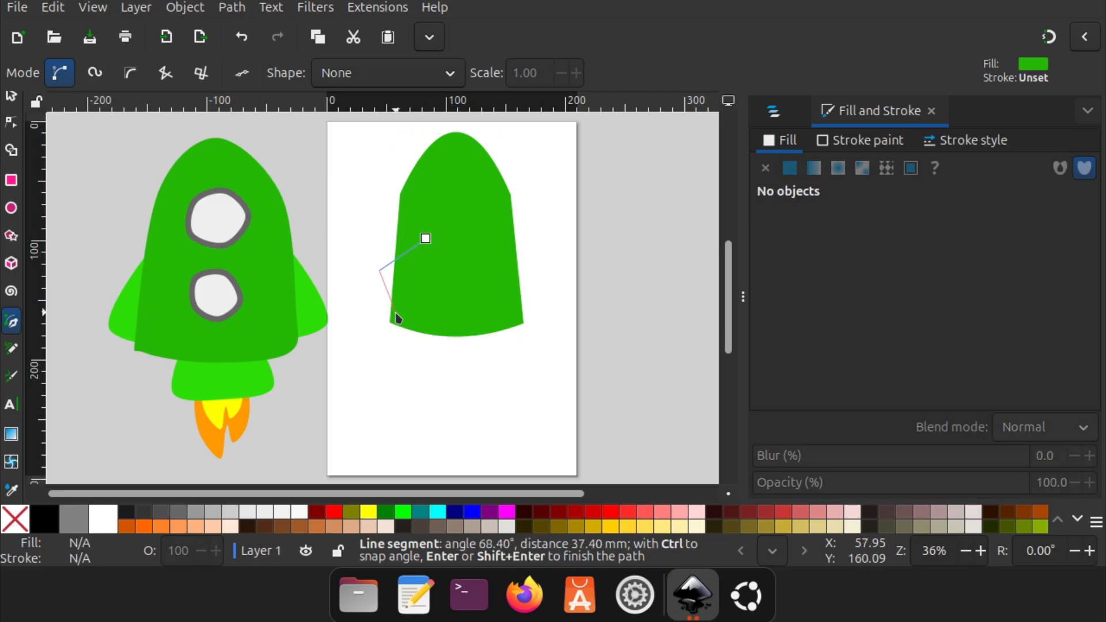
{"action": "left_click", "coordinate": [394, 313]}
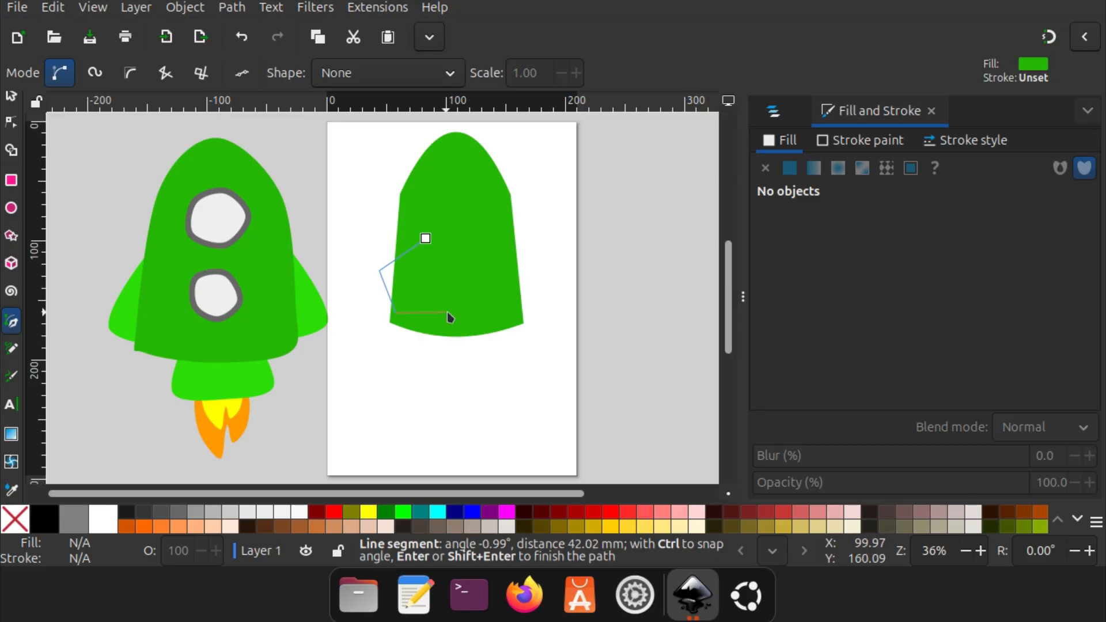
{"action": "left_click", "coordinate": [452, 311]}
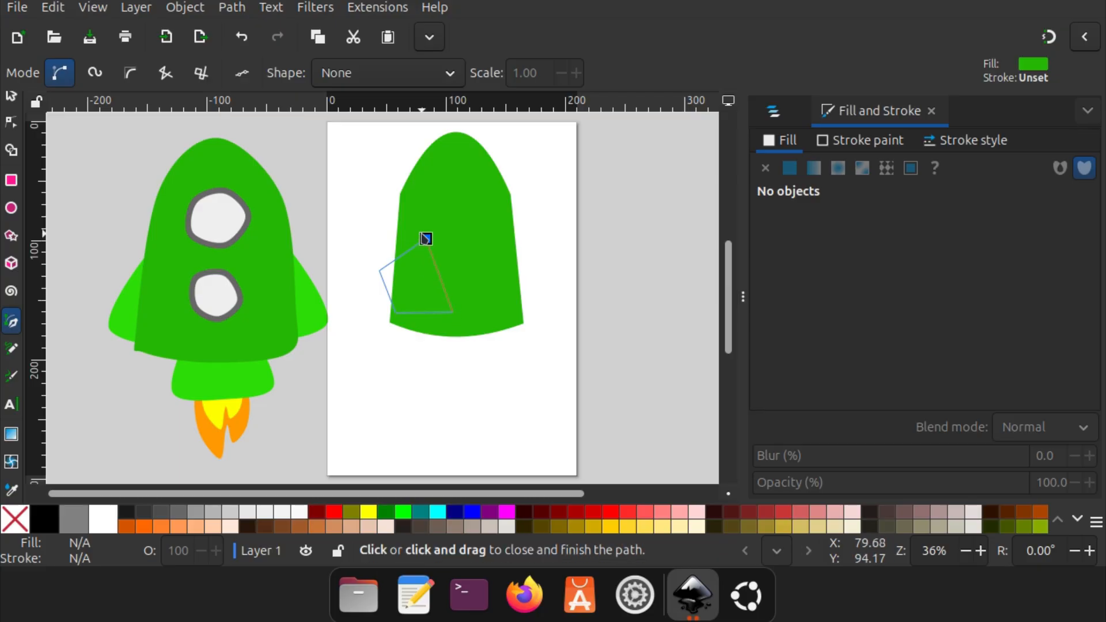
{"action": "left_click", "coordinate": [425, 238]}
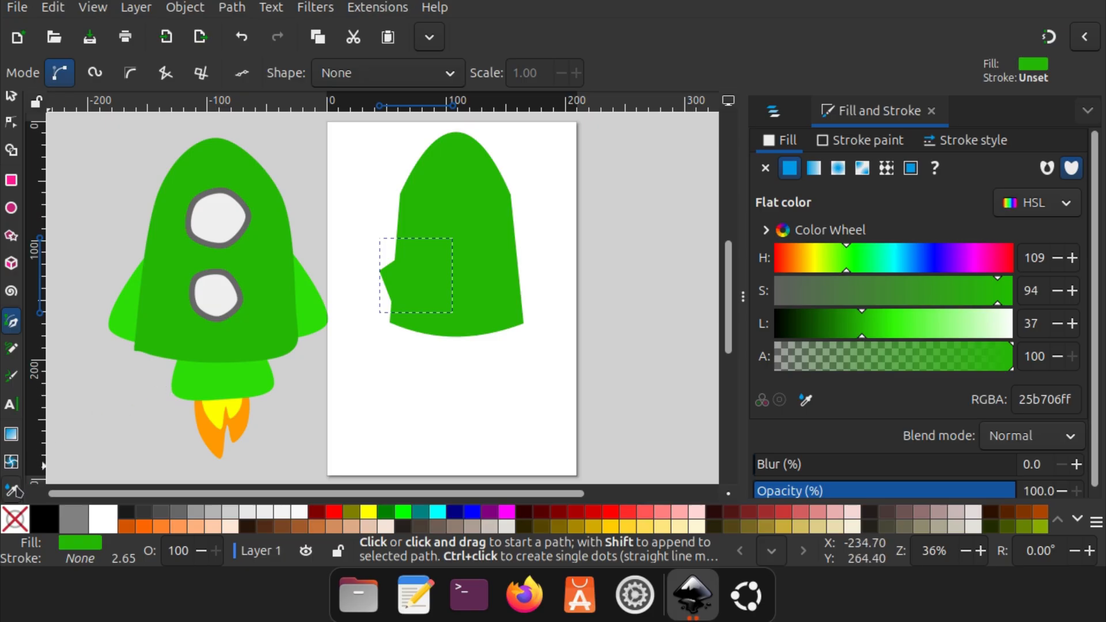
{"action": "left_click", "coordinate": [13, 490]}
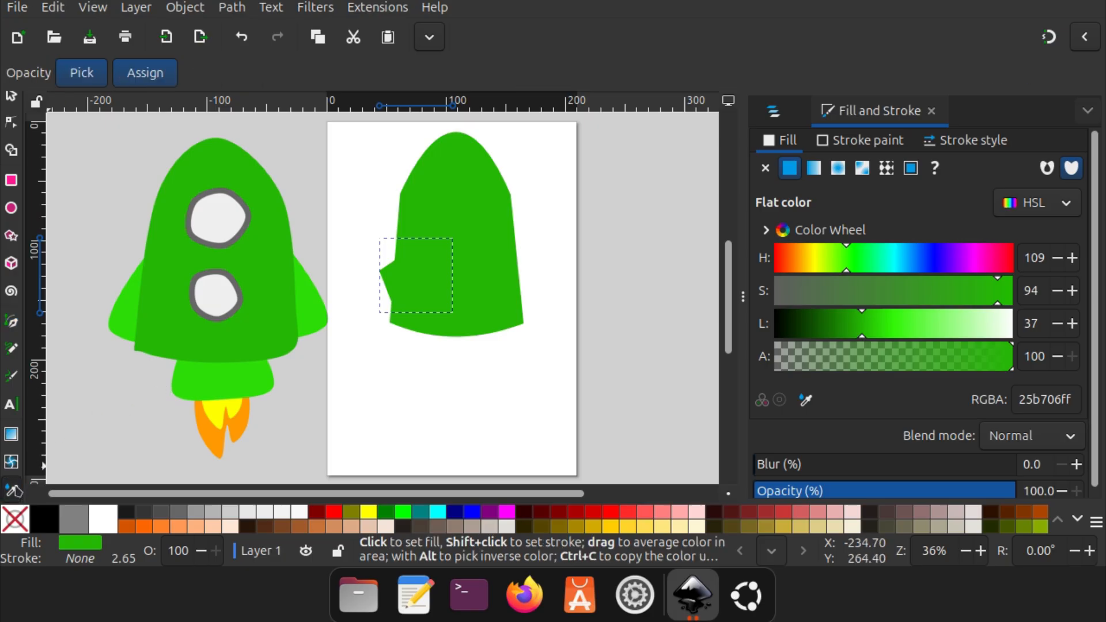
{"action": "left_click", "coordinate": [129, 315]}
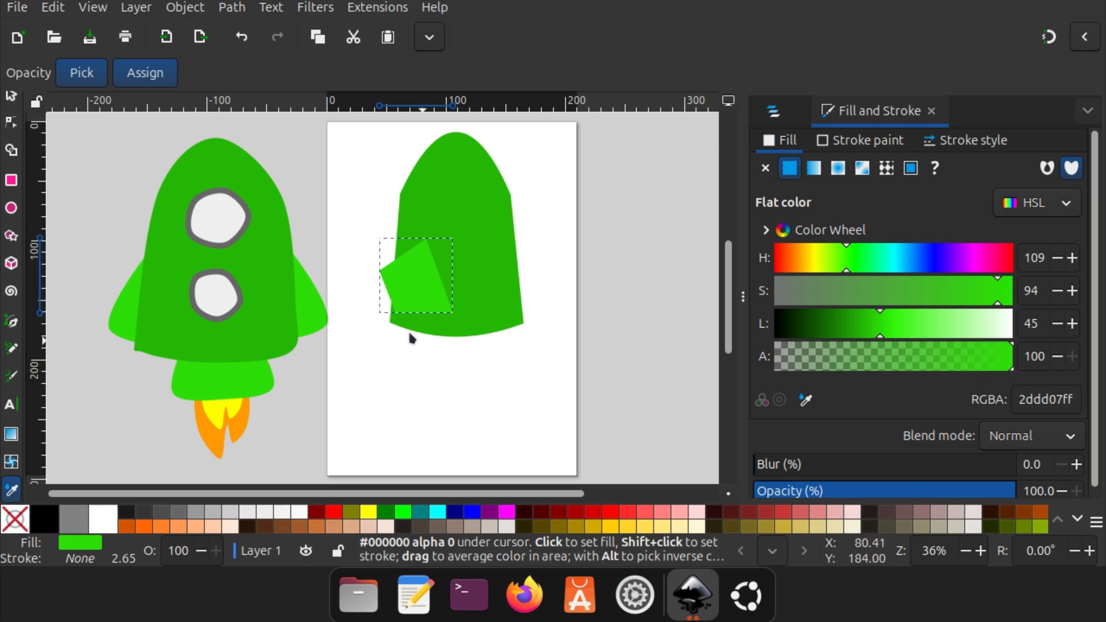
Reshape the fin by raising its upper node to about Y 72 mm and bulging its outer edge, and lower it to the bottom behind the body
{"action": "left_click", "coordinate": [11, 122]}
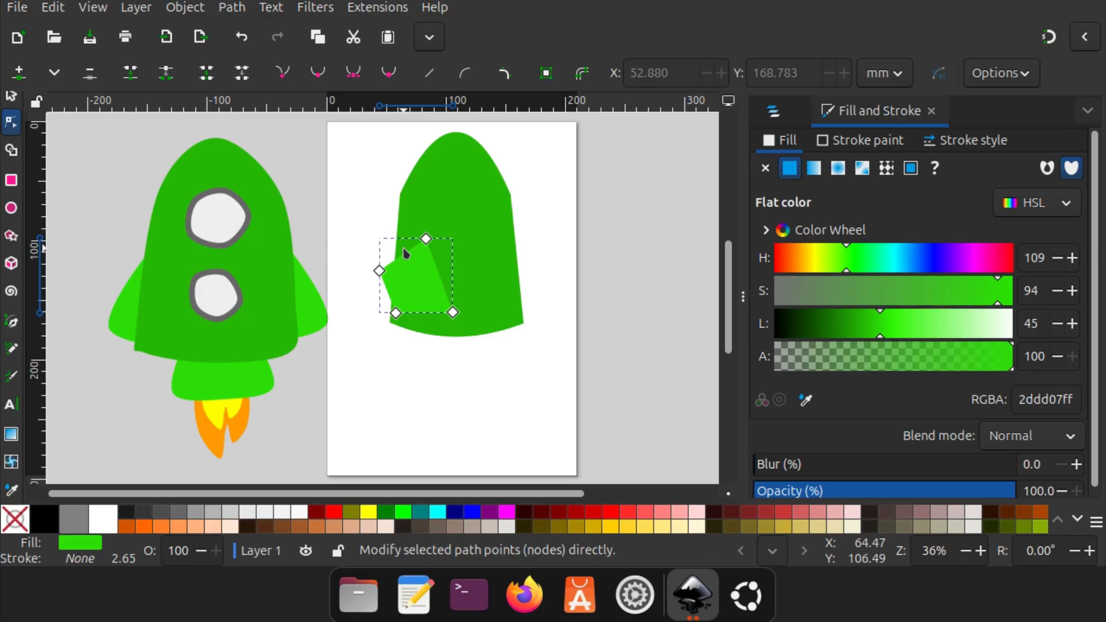
{"action": "left_click_drag", "start_coordinate": [429, 241], "coordinate": [422, 210]}
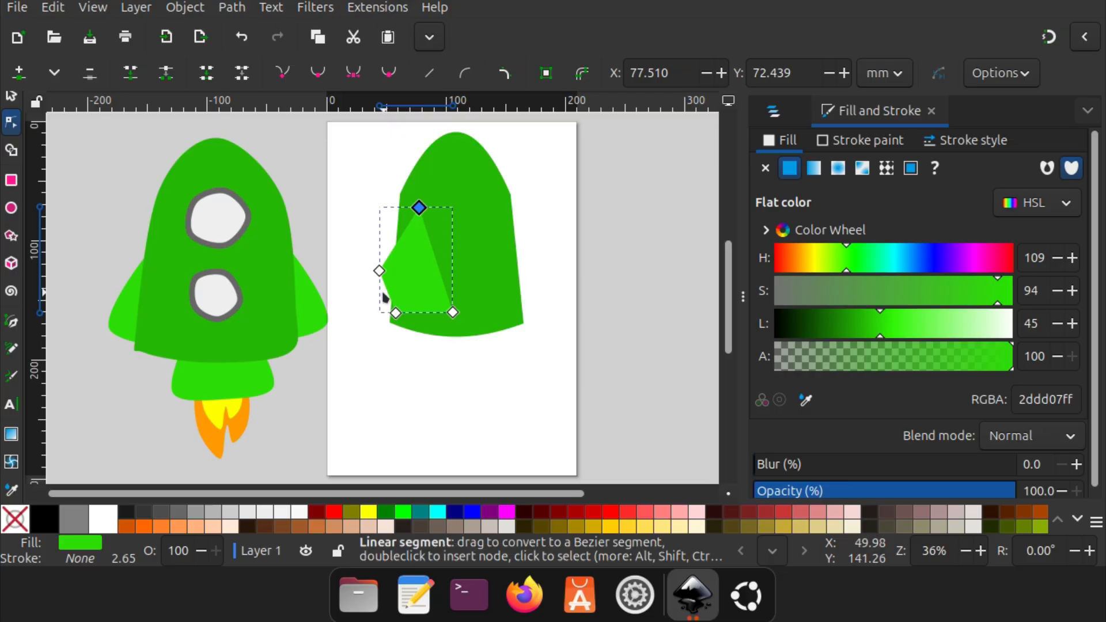
{"action": "mouse_move", "coordinate": [383, 296]}
{"action": "left_mouse_down"}
{"action": "mouse_move", "coordinate": [375, 303]}
{"action": "mouse_move", "coordinate": [371, 293]}
{"action": "left_mouse_up"}
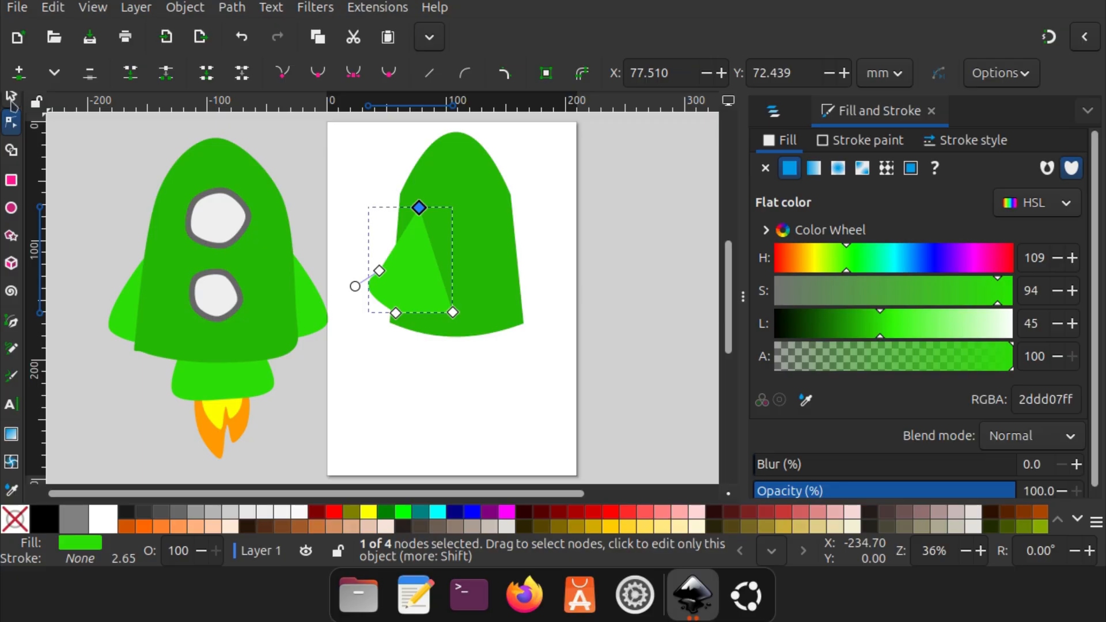
{"action": "left_click", "coordinate": [11, 98]}
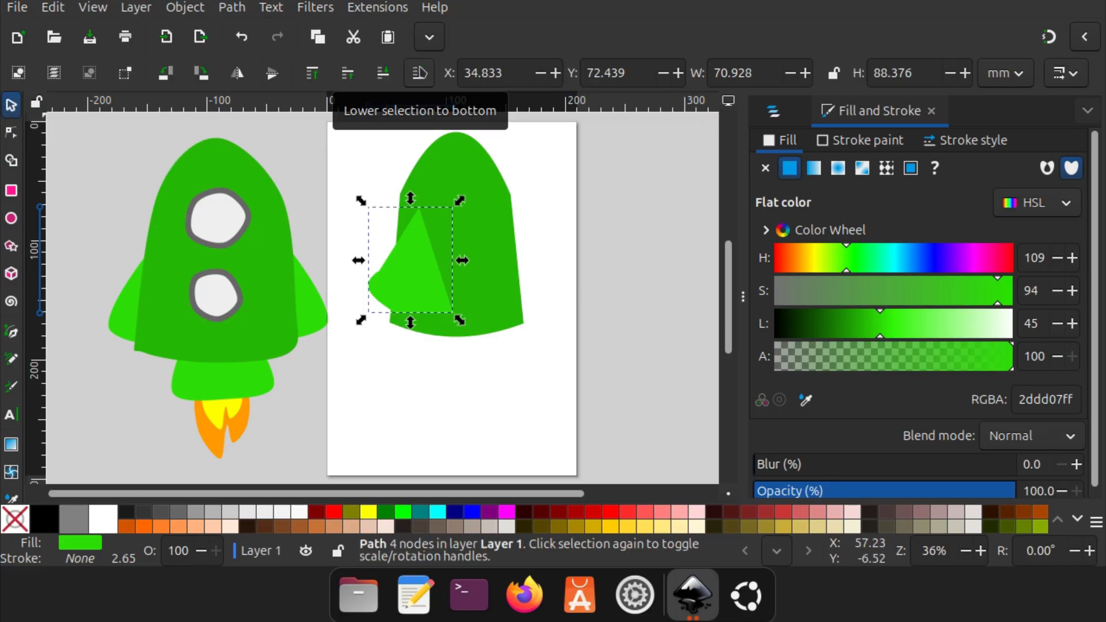
{"action": "left_click", "coordinate": [419, 72]}
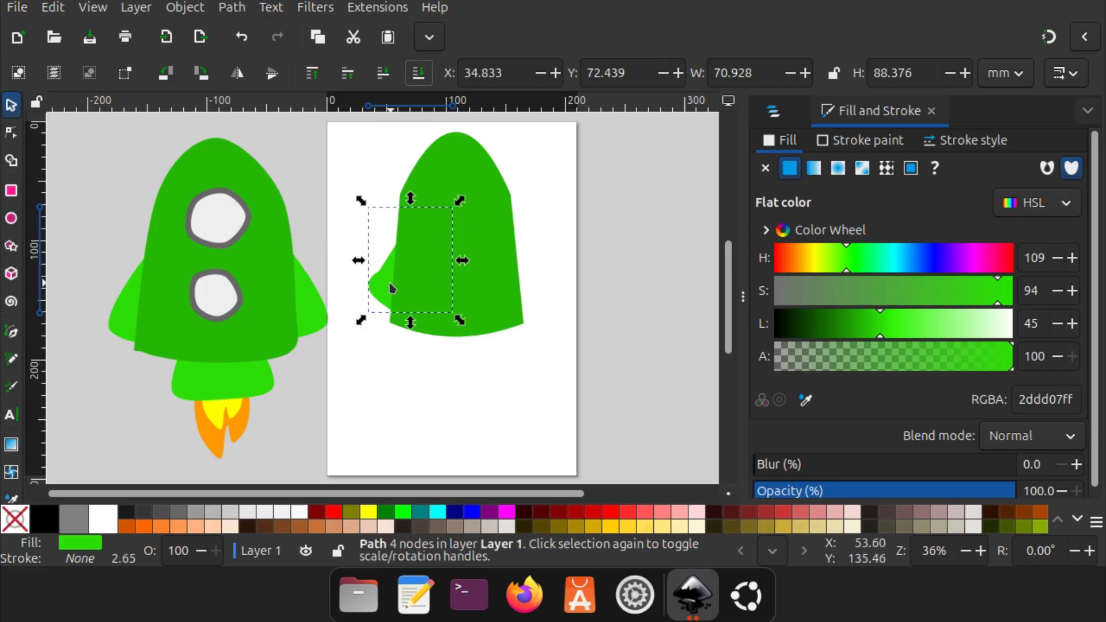
Refine the fin's outline by moving its outer node to about X 42 mm, Y 123 mm and angling that node's curve handle further downward
{"action": "scroll", "coordinate": [391, 287], "scroll_direction": "up", "scroll_amount": 3}
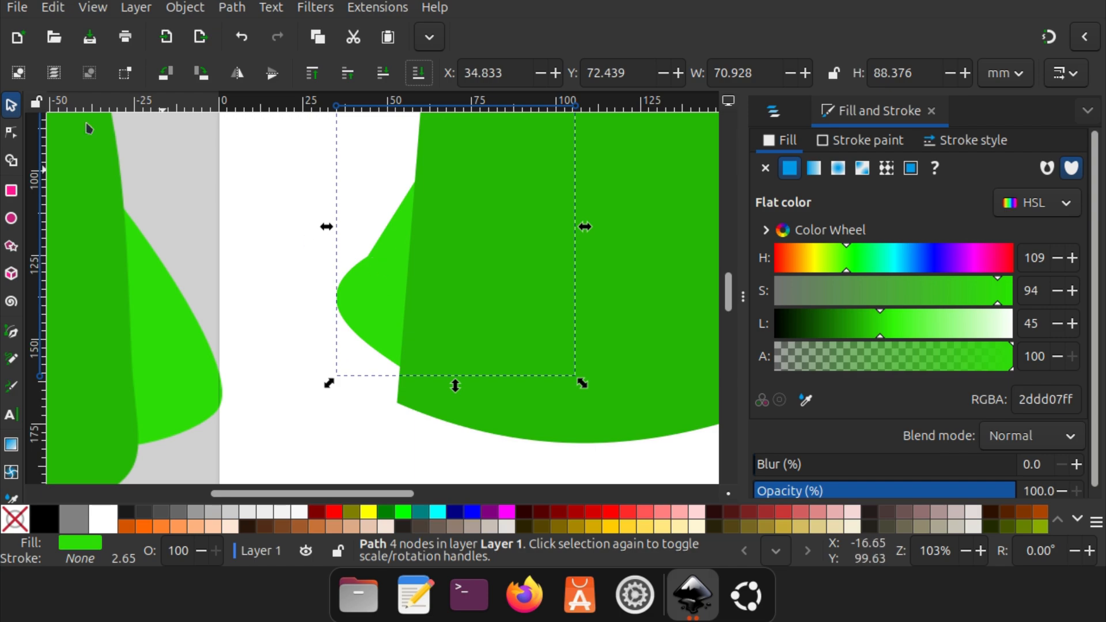
{"action": "left_click", "coordinate": [10, 135]}
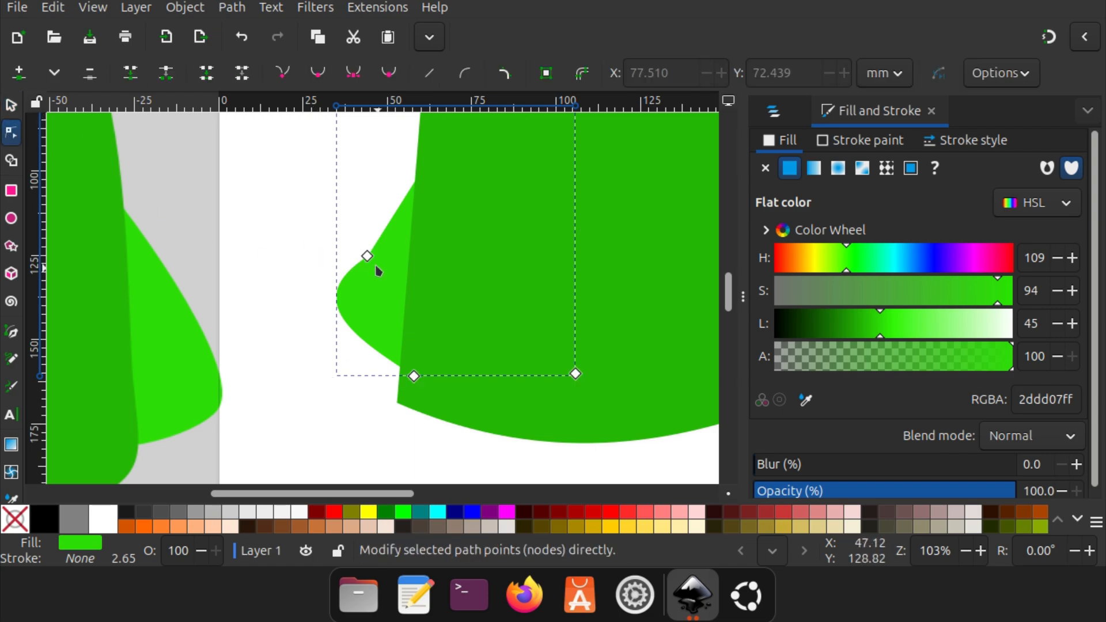
{"action": "mouse_move", "coordinate": [346, 231]}
{"action": "left_mouse_down"}
{"action": "mouse_move", "coordinate": [385, 270]}
{"action": "mouse_move", "coordinate": [361, 248]}
{"action": "left_mouse_up"}
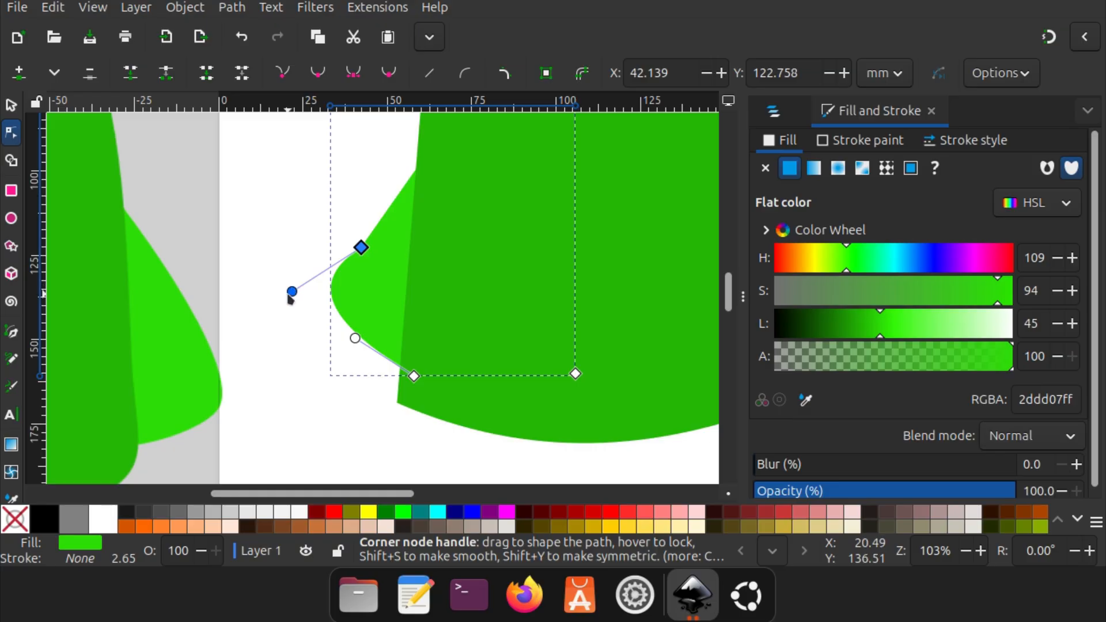
{"action": "left_click_drag", "start_coordinate": [292, 294], "coordinate": [297, 309]}
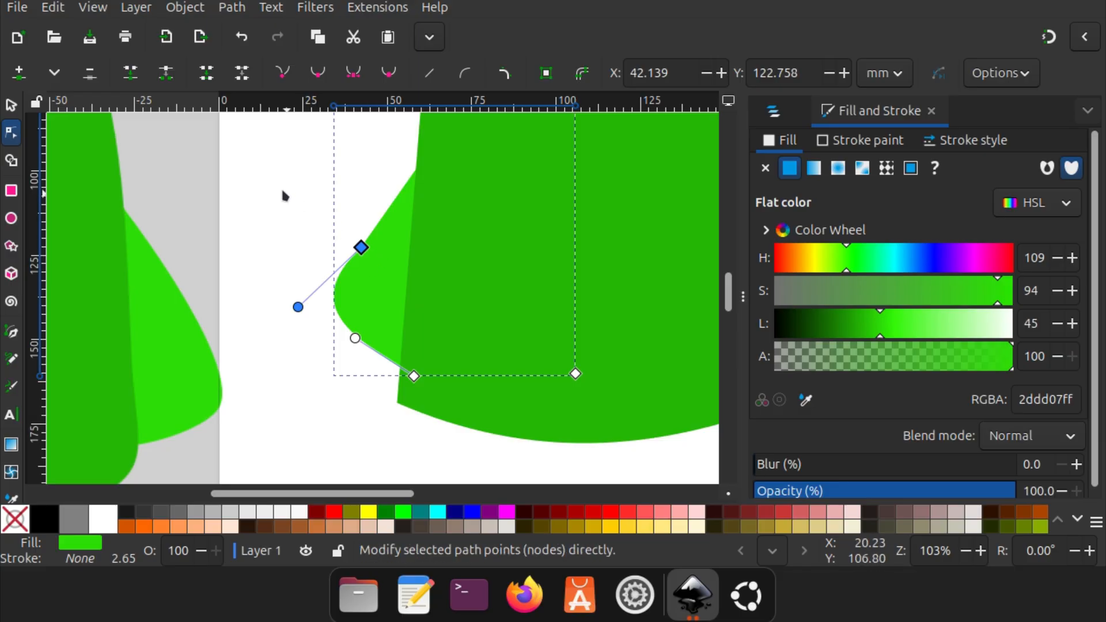
{"action": "left_click", "coordinate": [286, 217]}
Duplicate the light green fin and flip the copy horizontally
{"action": "scroll", "coordinate": [380, 316], "scroll_direction": "down", "scroll_amount": 1}
{"action": "scroll", "coordinate": [380, 316], "scroll_direction": "down", "scroll_amount": 1}
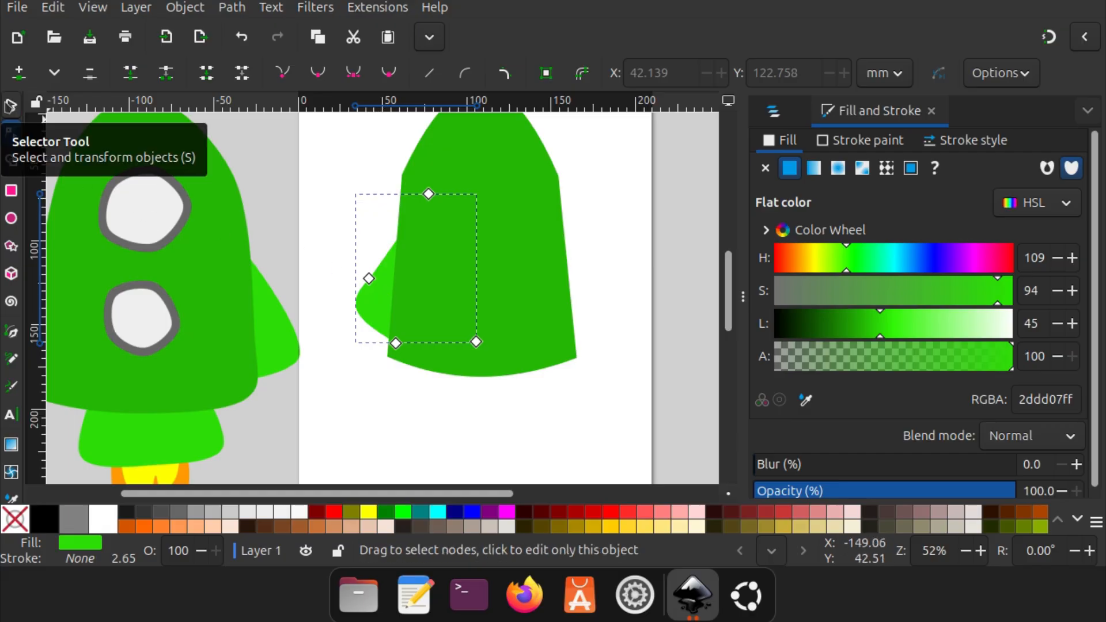
{"action": "left_click", "coordinate": [10, 106]}
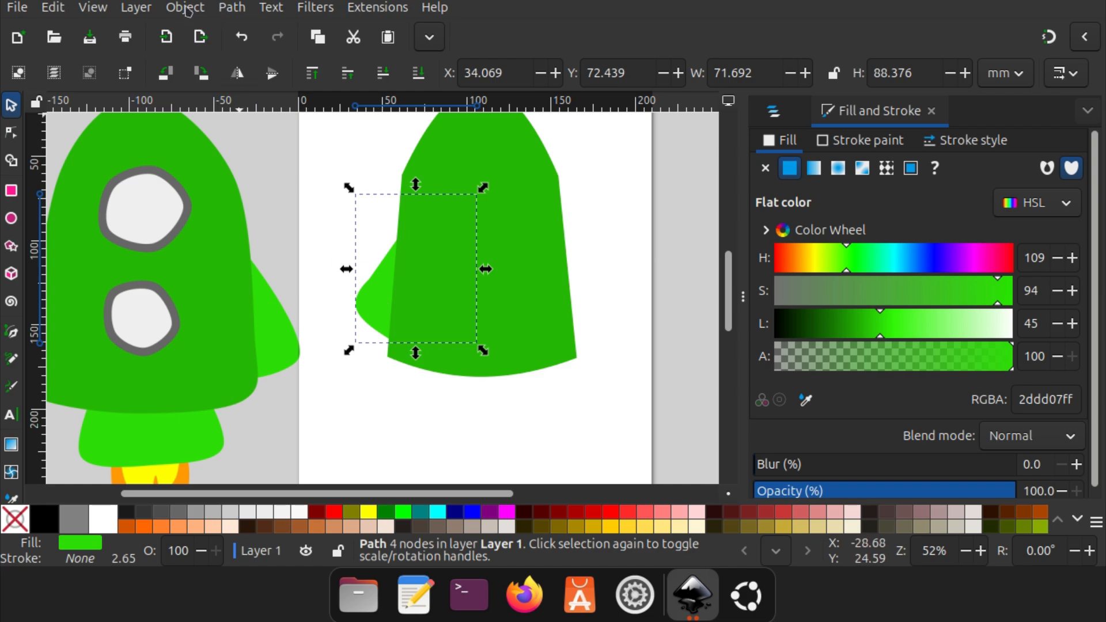
{"action": "left_click", "coordinate": [53, 8]}
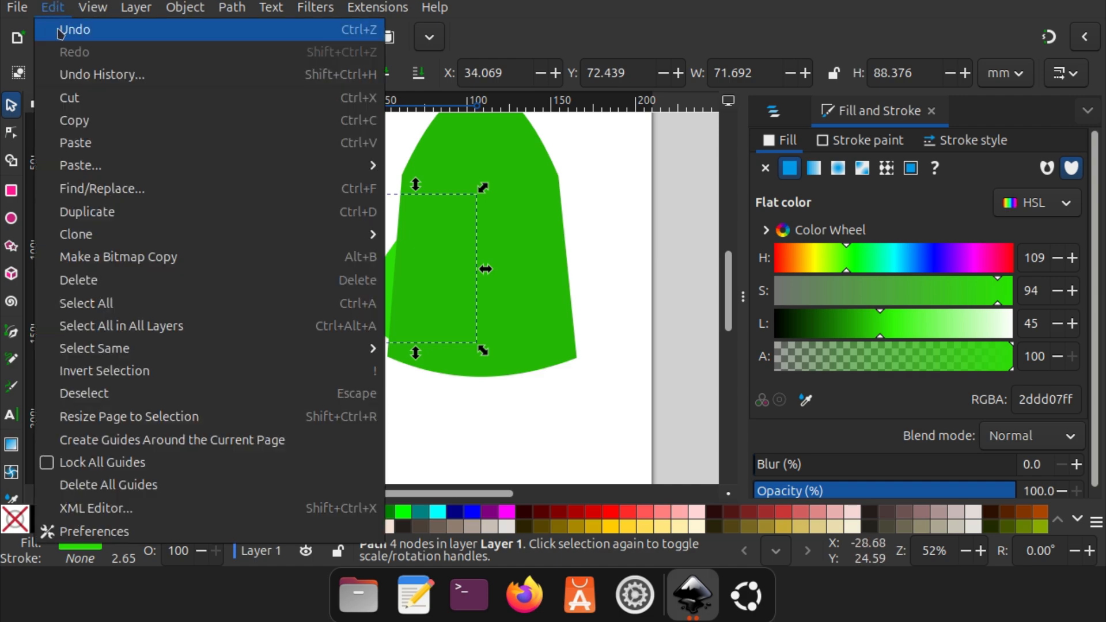
{"action": "left_click", "coordinate": [88, 215]}
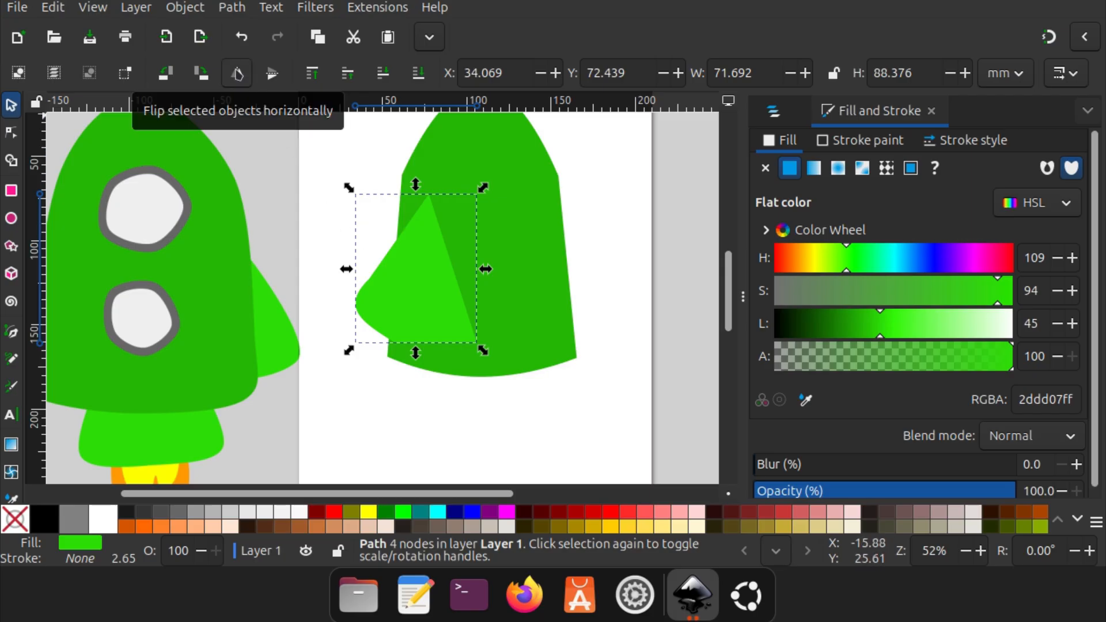
{"action": "left_click", "coordinate": [237, 73]}
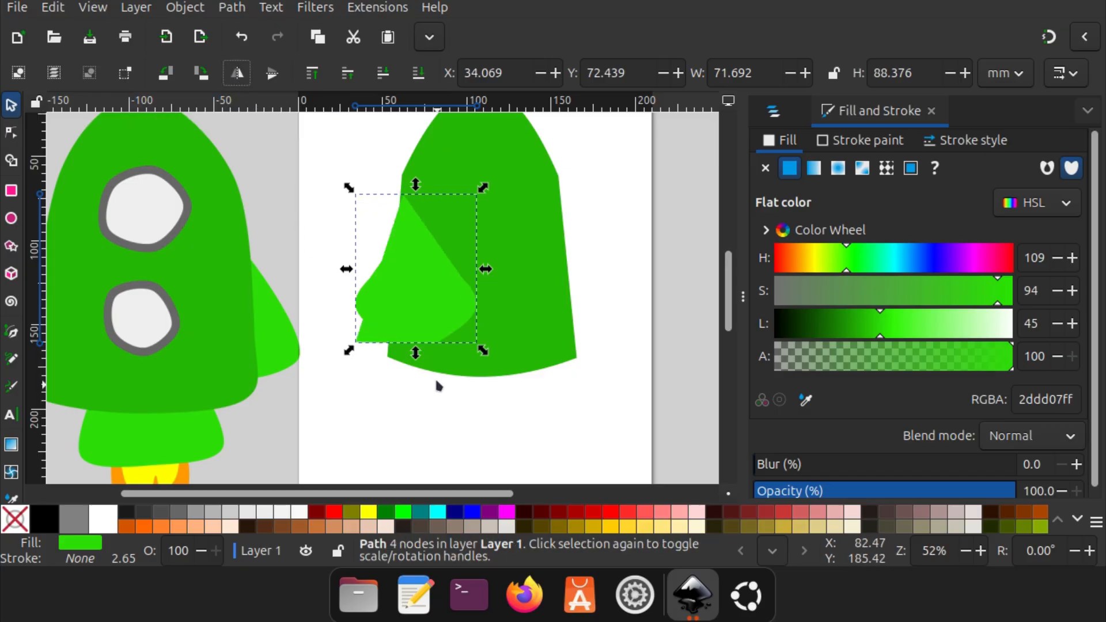
Move the flipped fin to the body's right side at X about 118.7 mm and lower it to the bottom behind the body
{"action": "left_click", "coordinate": [469, 419]}
{"action": "left_click", "coordinate": [421, 290]}
{"action": "key", "text": "shift"}
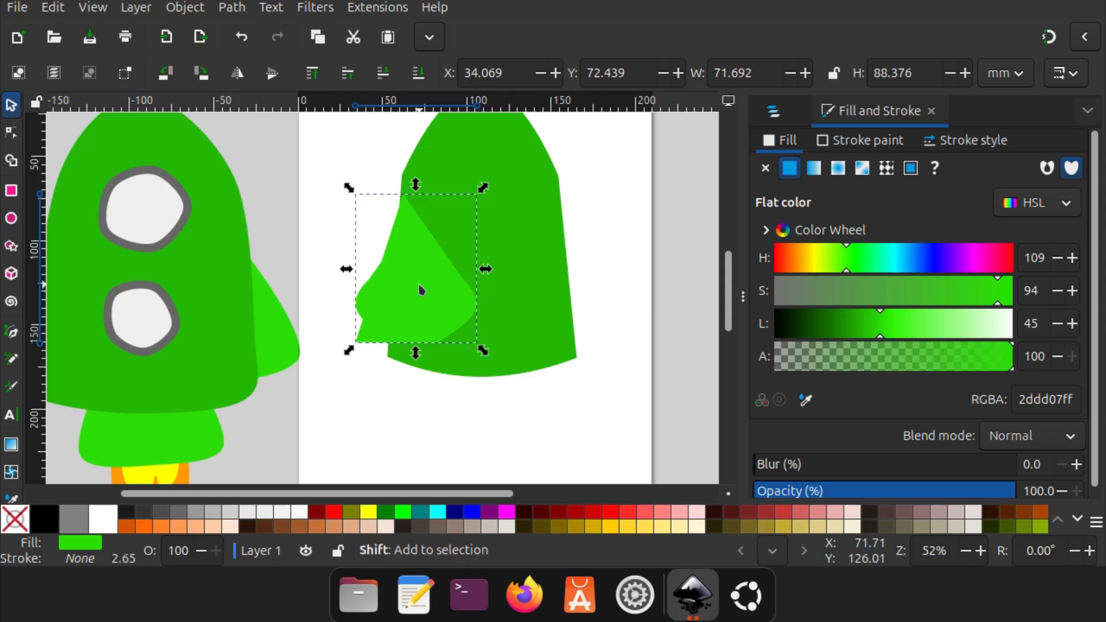
{"action": "key", "text": "shift+Right"}
{"action": "key", "text": "shift+Right"}
{"action": "key", "text": "shift+Right"}
{"action": "key", "text": "shift+Right"}
{"action": "key", "text": "shift+Right"}
{"action": "key", "text": "shift+Right"}
{"action": "key", "text": "shift+Right"}
{"action": "key", "text": "shift+Right"}
{"action": "key", "text": "shift+Right"}
{"action": "key", "text": "shift+Right"}
{"action": "key", "text": "shift+Right"}
{"action": "key", "text": "shift+Right"}
{"action": "key", "text": "shift+Right"}
{"action": "key", "text": "shift+Right"}
{"action": "key", "text": "shift+Right"}
{"action": "key", "text": "shift+Right"}
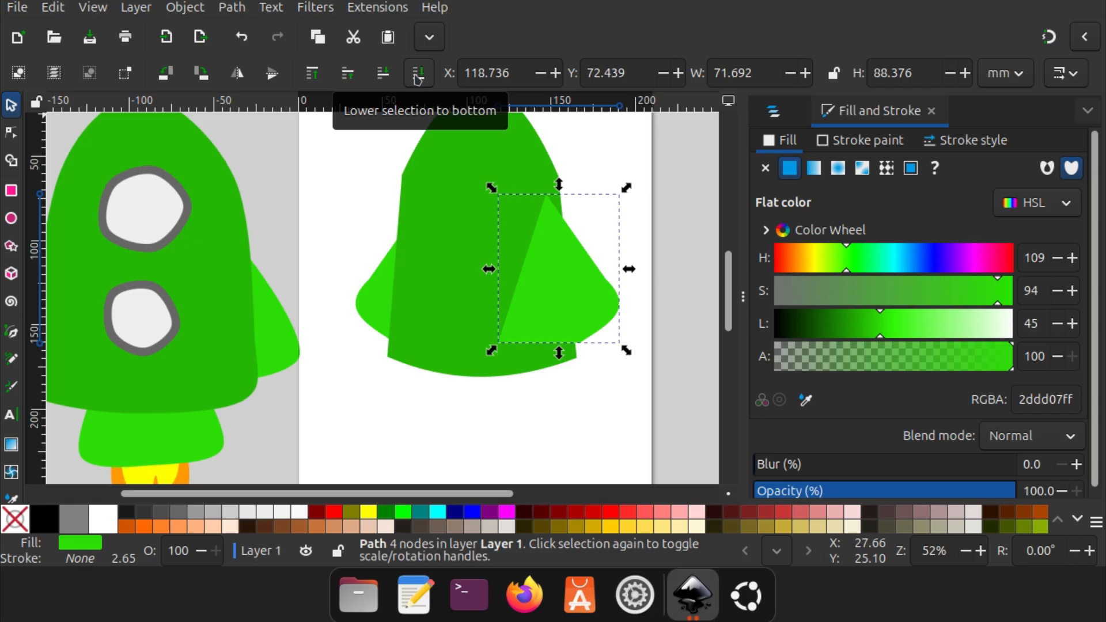
{"action": "left_click", "coordinate": [417, 77]}
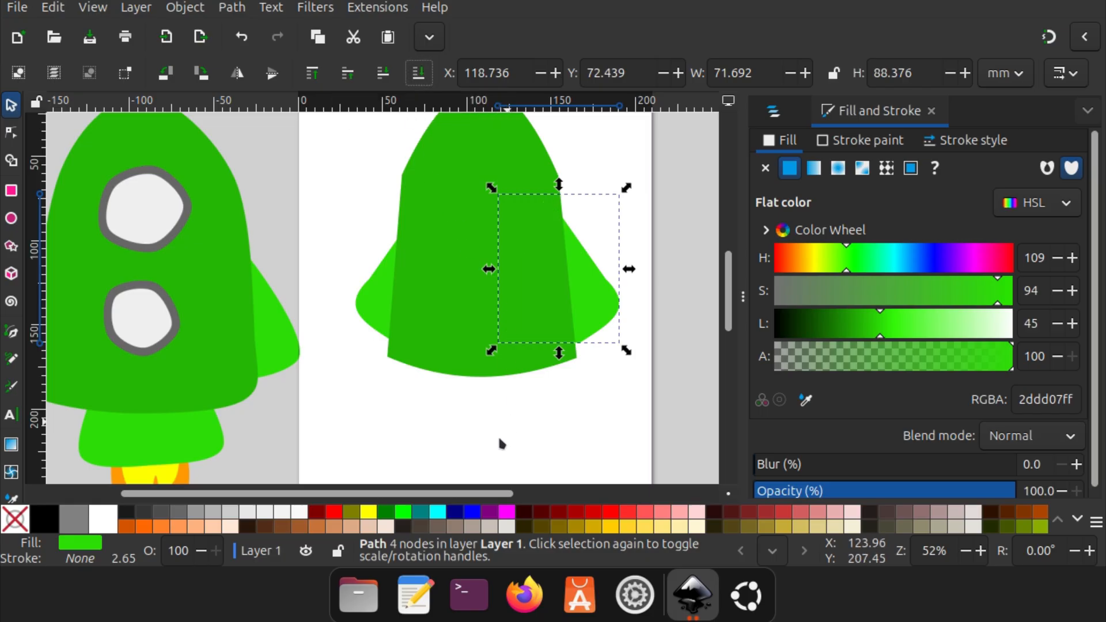
{"action": "left_click", "coordinate": [525, 429]}
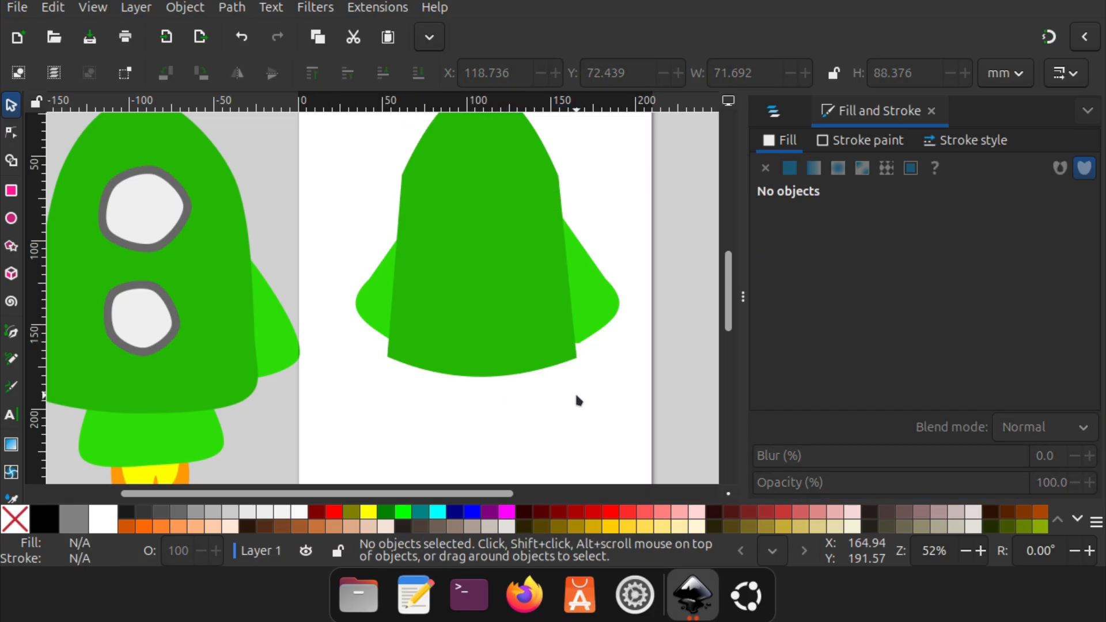
Nudge the right fin slightly left to X about 117.2 mm so it mirrors the left fin
{"action": "left_click", "coordinate": [599, 286]}
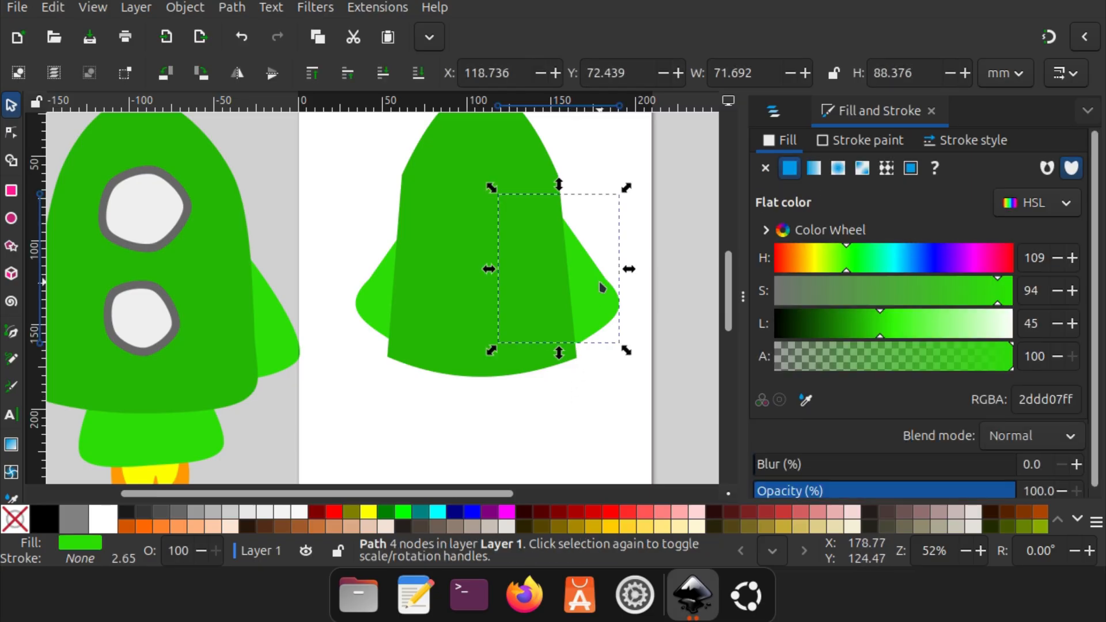
{"action": "key", "text": "alt"}
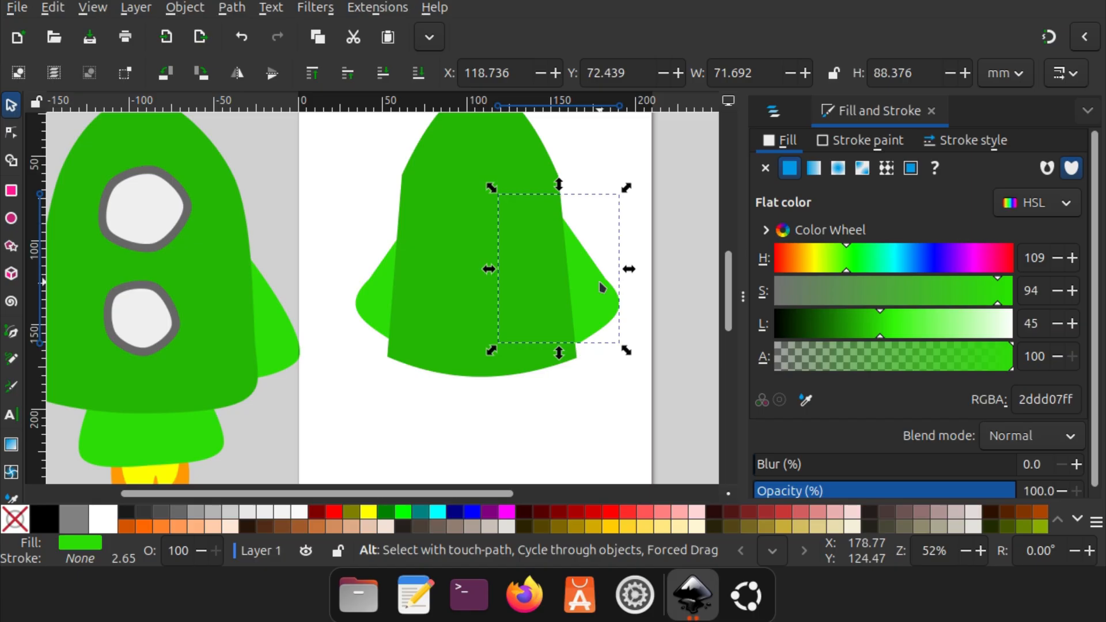
{"action": "key", "text": "alt+Left"}
{"action": "key", "text": "alt+Left"}
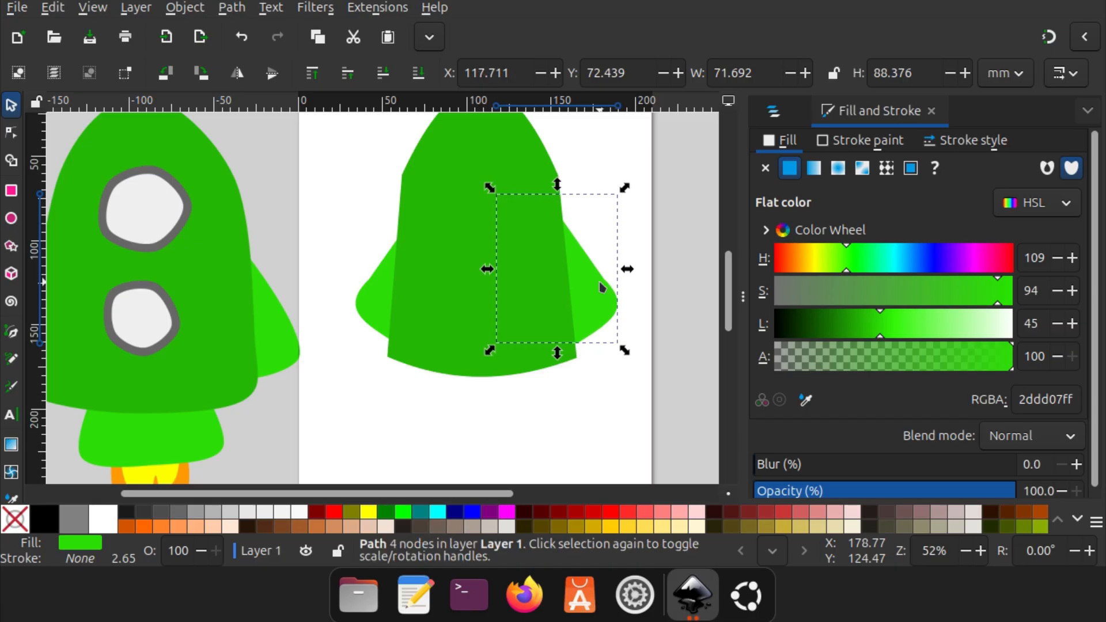
{"action": "key", "text": "alt+Left"}
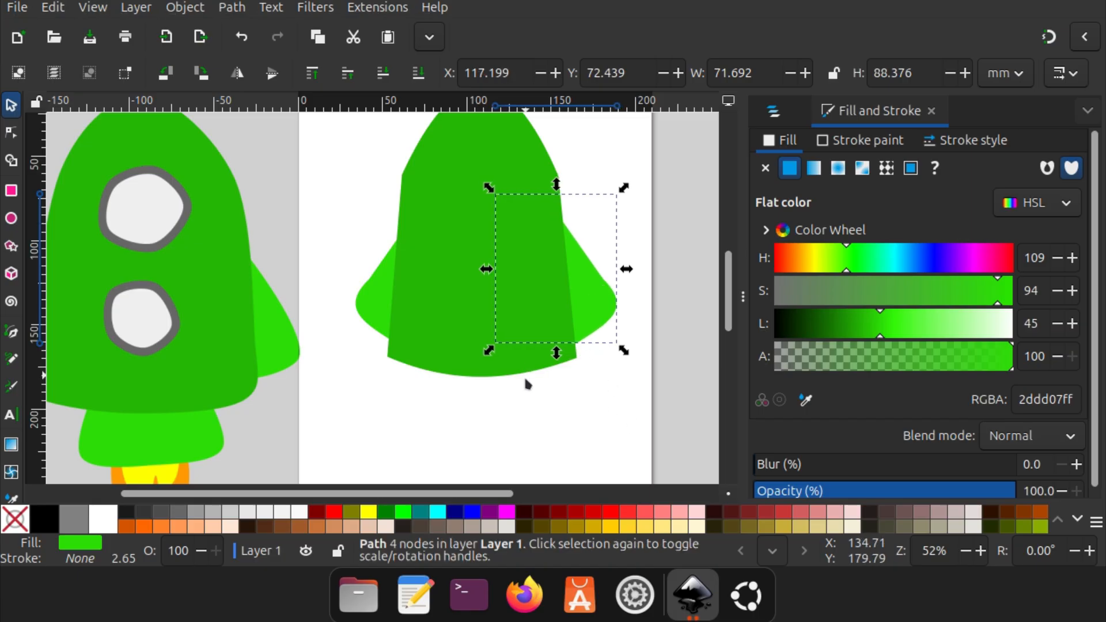
Nudge the right light green fin slightly further left to X about 116.2 mm
{"action": "left_click", "coordinate": [513, 409]}
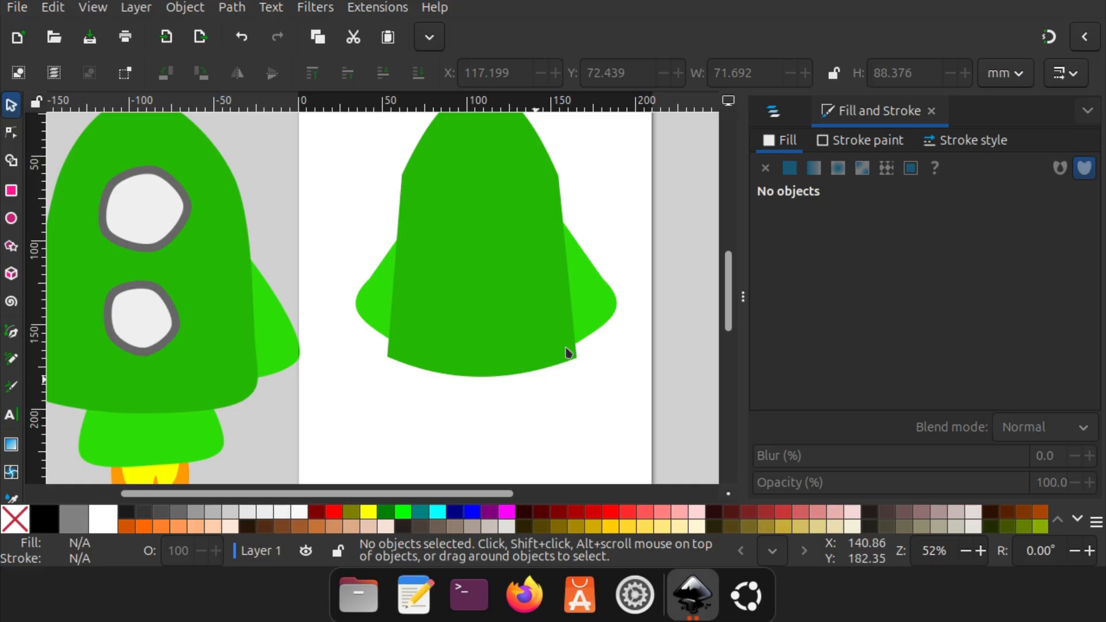
{"action": "left_click", "coordinate": [586, 311]}
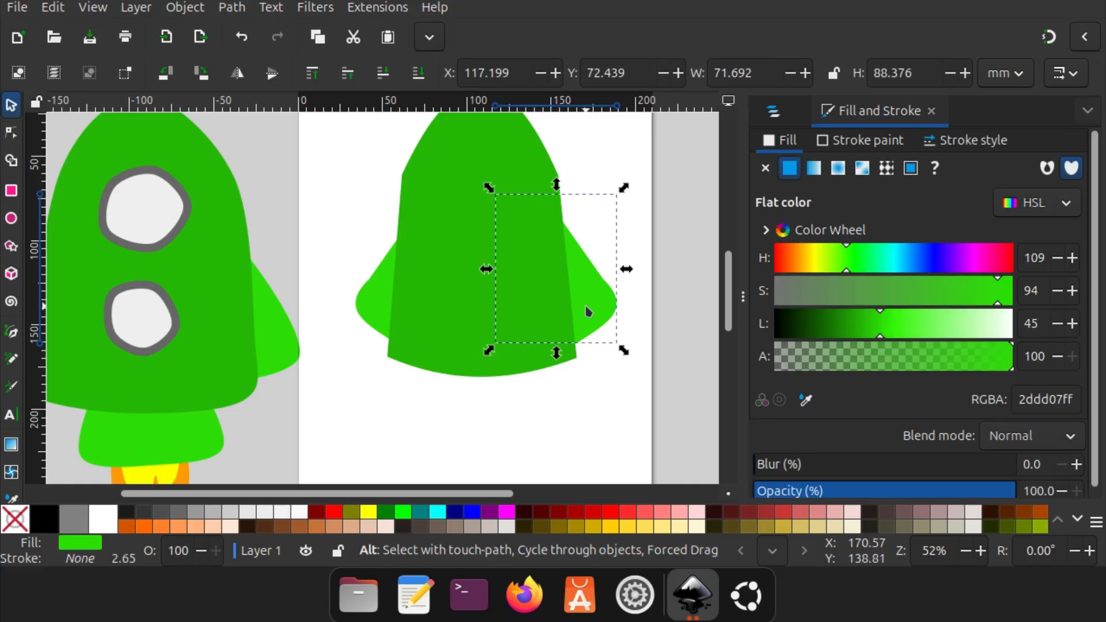
{"action": "key", "text": "alt+Left"}
{"action": "key", "text": "alt+Left"}
{"action": "left_click", "coordinate": [534, 412]}
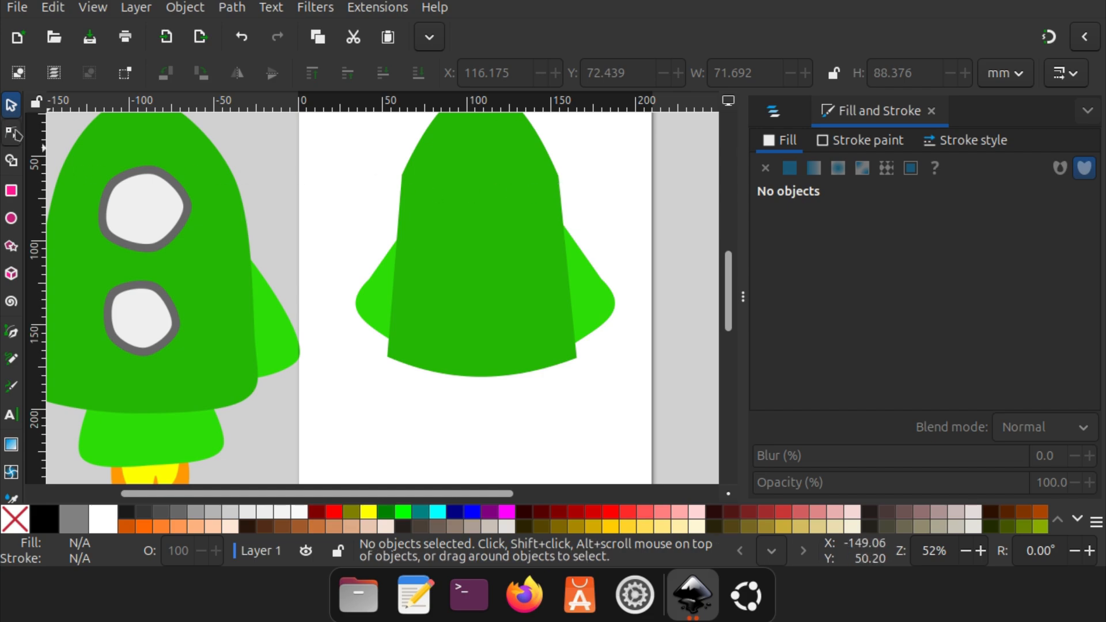
Round the body's left shoulder by adding nodes at about X 65.8, Y 52.1 mm and X 60.7, Y 72.2 mm and deleting the corner node between them
{"action": "left_click", "coordinate": [493, 258]}
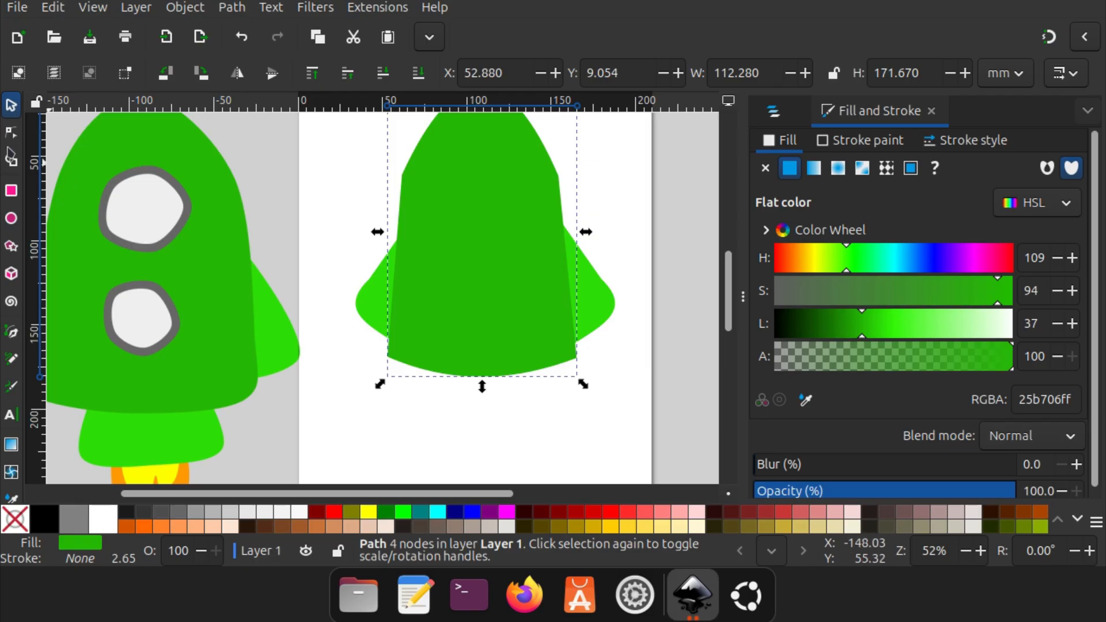
{"action": "left_click", "coordinate": [10, 133]}
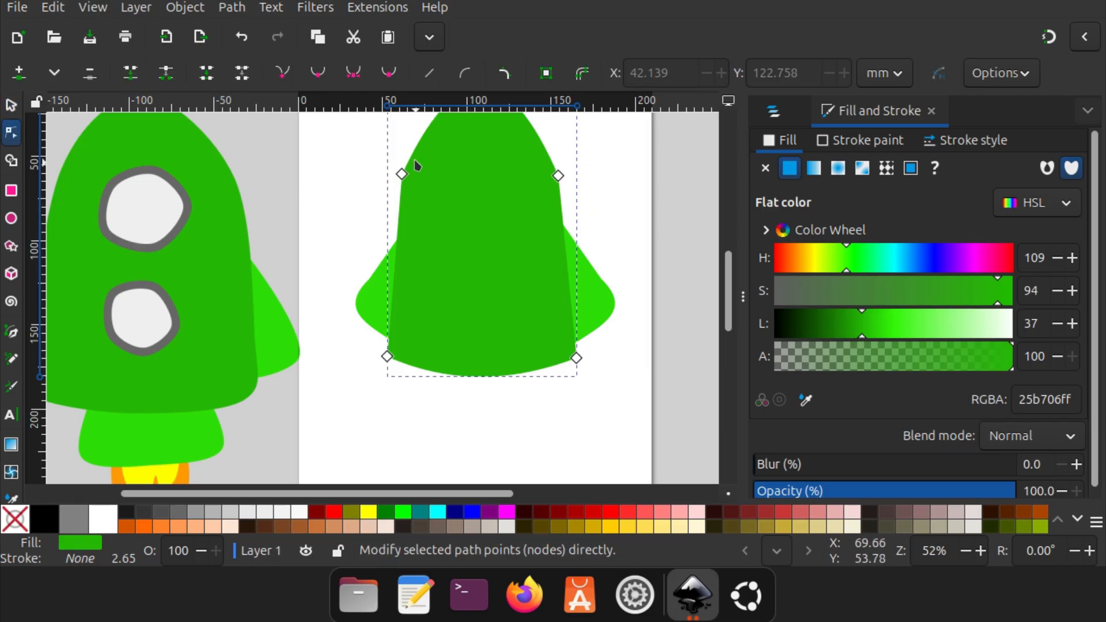
{"action": "scroll", "coordinate": [411, 154], "scroll_direction": "up", "scroll_amount": 2, "text": "ctrl"}
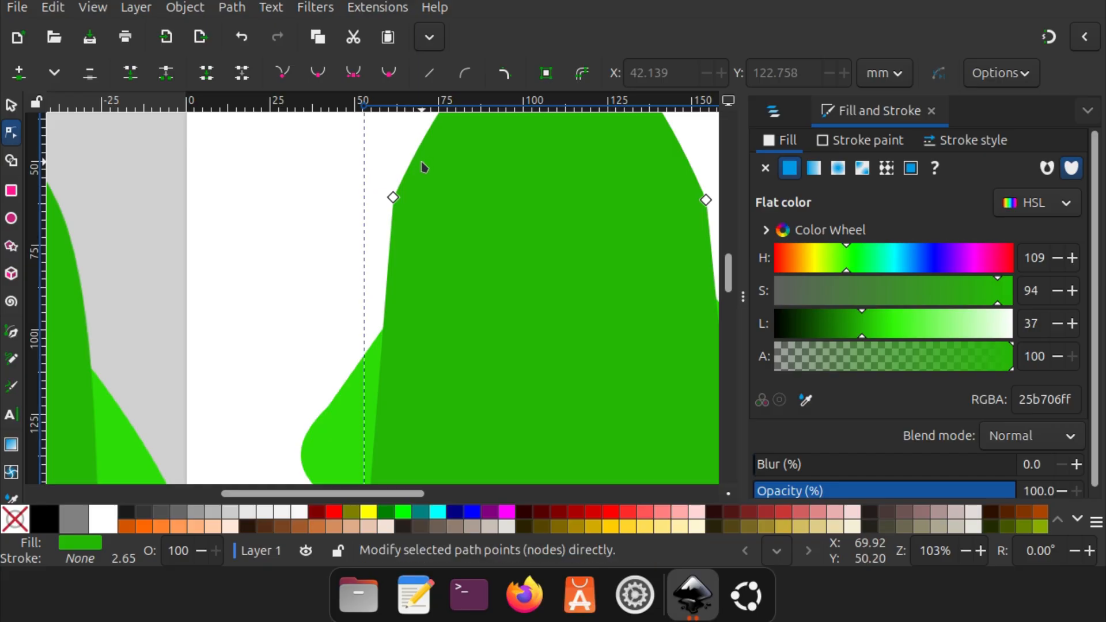
{"action": "scroll", "coordinate": [421, 164], "scroll_direction": "up", "scroll_amount": 2, "text": "ctrl"}
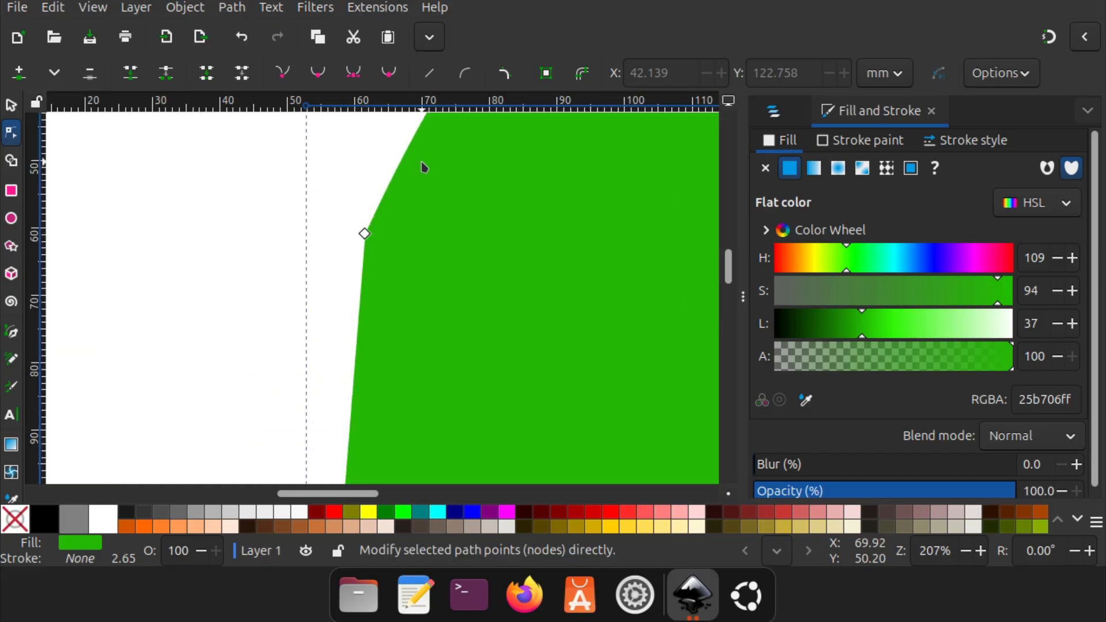
{"action": "double_click", "coordinate": [394, 175]}
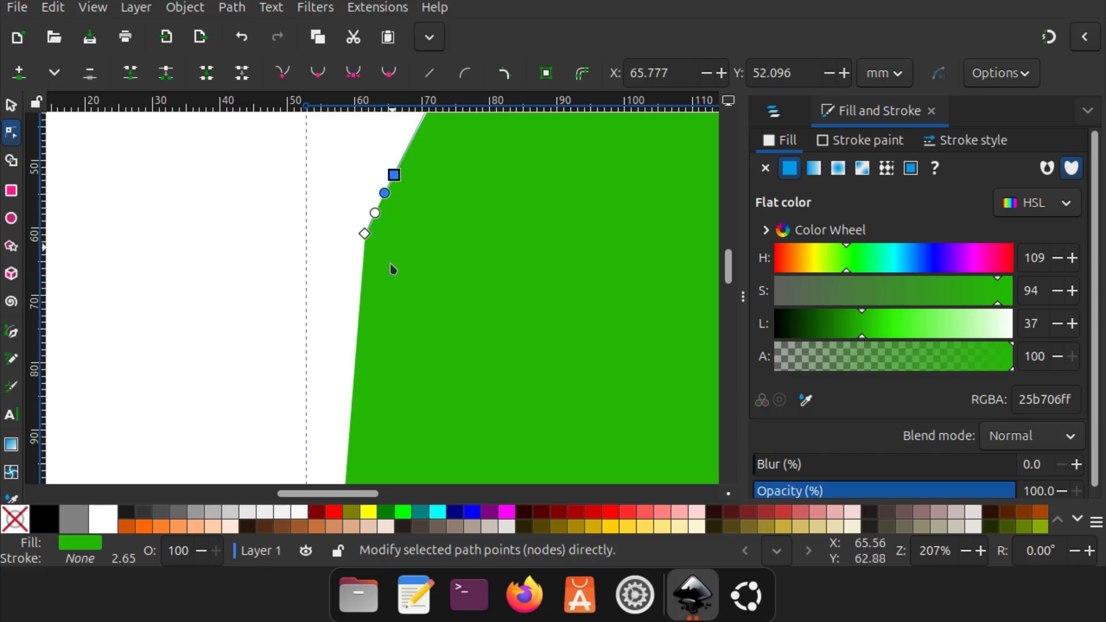
{"action": "double_click", "coordinate": [359, 311]}
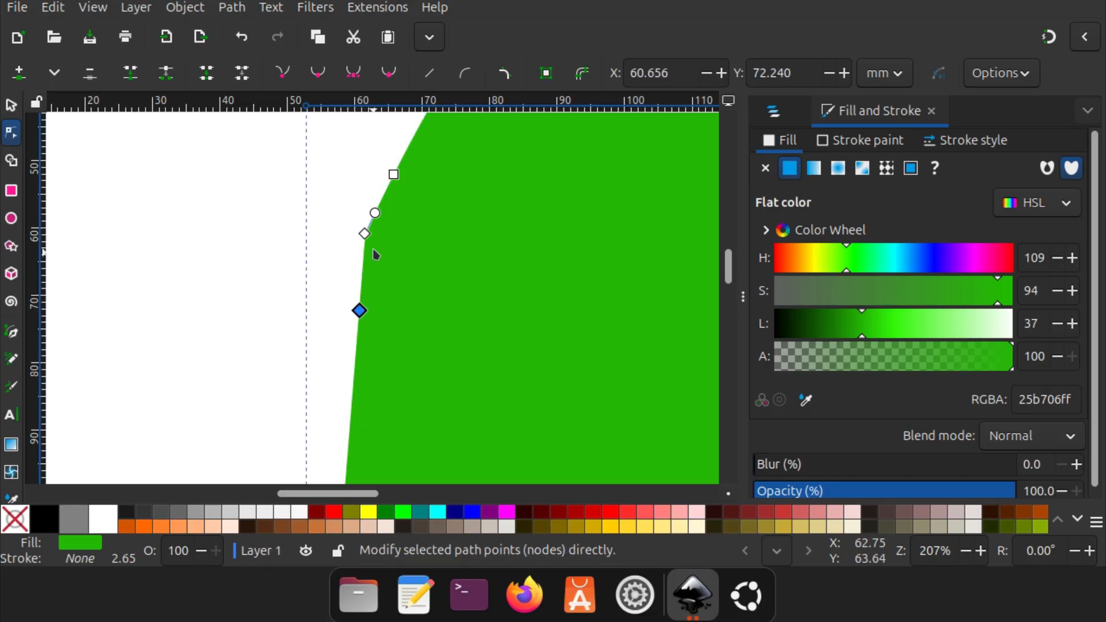
{"action": "left_click_drag", "start_coordinate": [326, 194], "coordinate": [379, 261]}
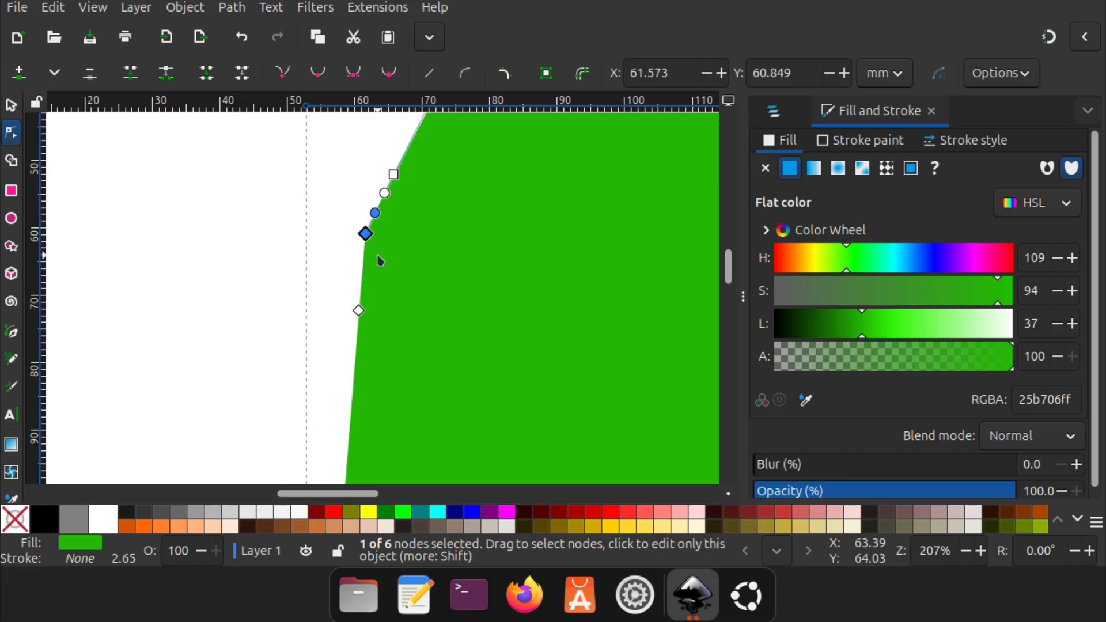
{"action": "key", "text": "Delete"}
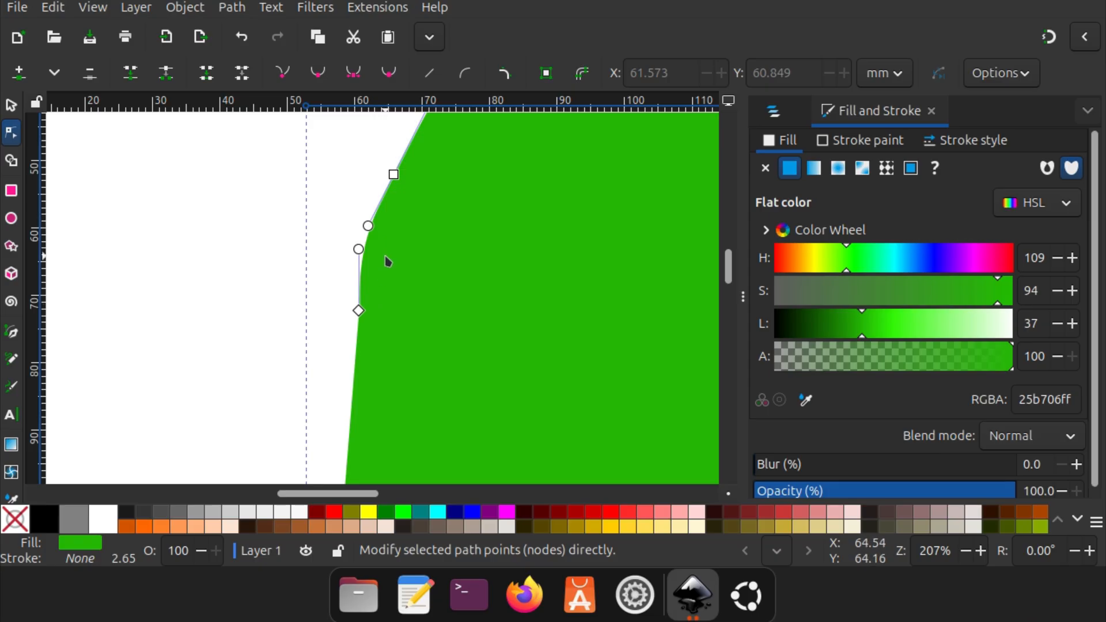
Smooth the left shoulder curve by moving the lower node's upper handle slightly inward toward the body
{"action": "scroll", "coordinate": [371, 259], "scroll_direction": "up", "scroll_amount": 2}
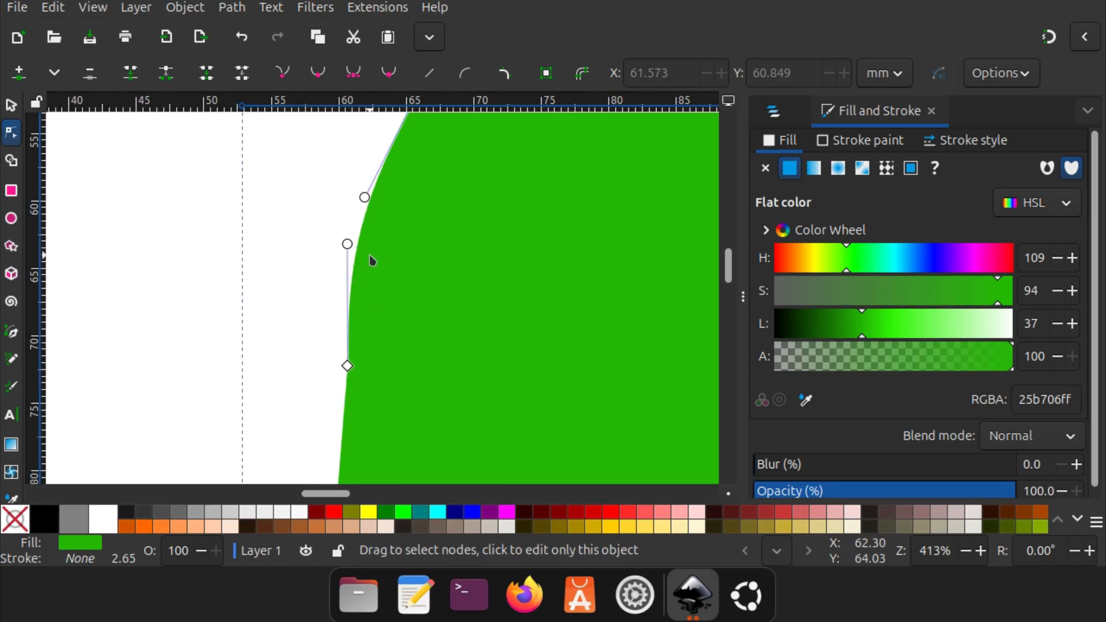
{"action": "scroll", "coordinate": [371, 260], "scroll_direction": "up", "scroll_amount": 1}
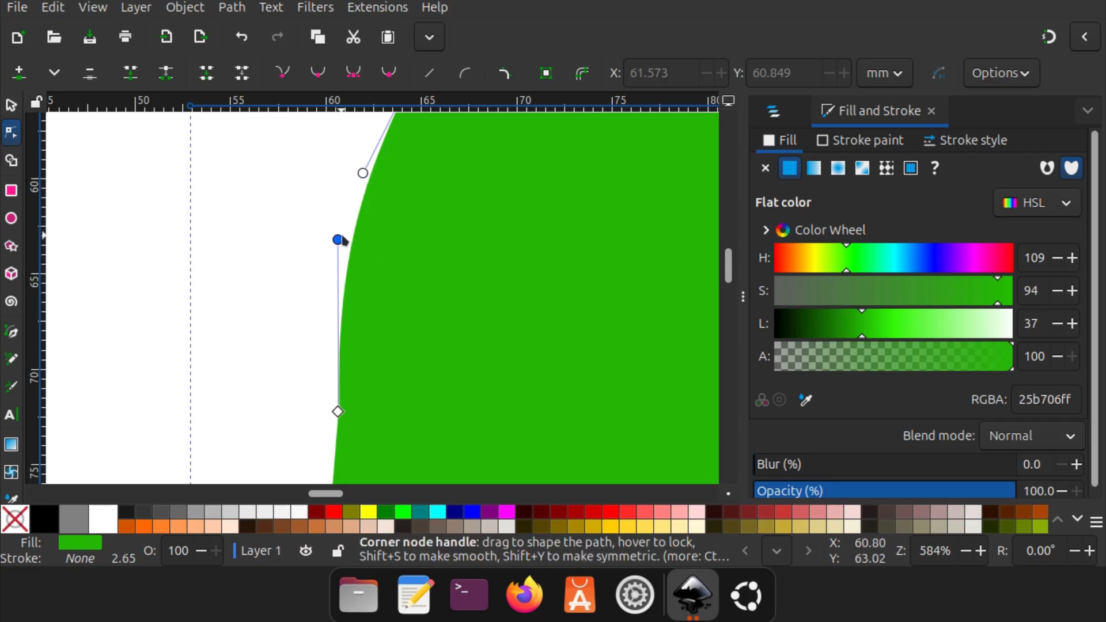
{"action": "left_click_drag", "start_coordinate": [339, 240], "coordinate": [350, 236]}
{"action": "scroll", "coordinate": [395, 298], "scroll_direction": "down", "scroll_amount": 3}
{"action": "scroll", "coordinate": [503, 318], "scroll_direction": "down", "scroll_amount": 3}
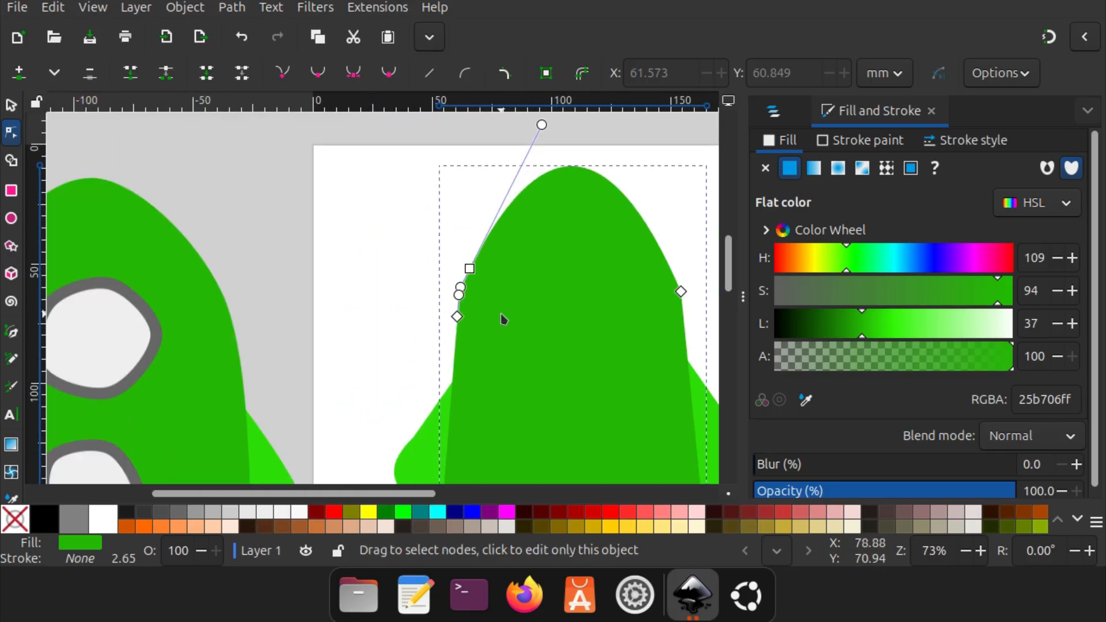
Round the body's right shoulder by adding nodes at about X 148.9, Y 49.8 mm and X 155.5, Y 73.8 mm and deleting the corner node between them
{"action": "scroll", "coordinate": [599, 334], "scroll_direction": "right", "scroll_amount": 3}
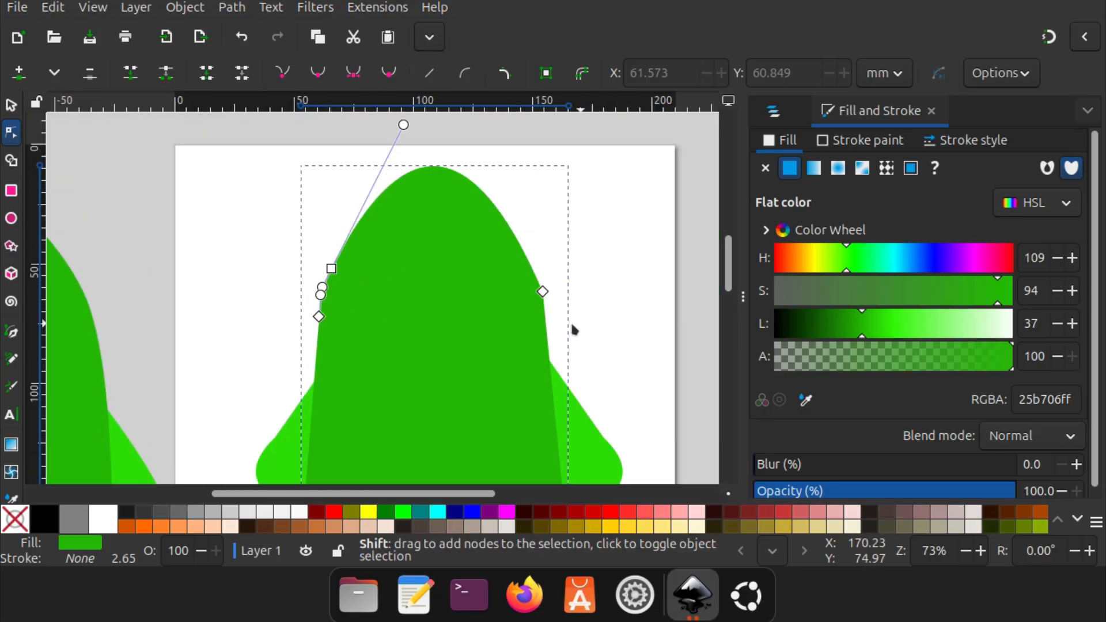
{"action": "left_click", "coordinate": [530, 264]}
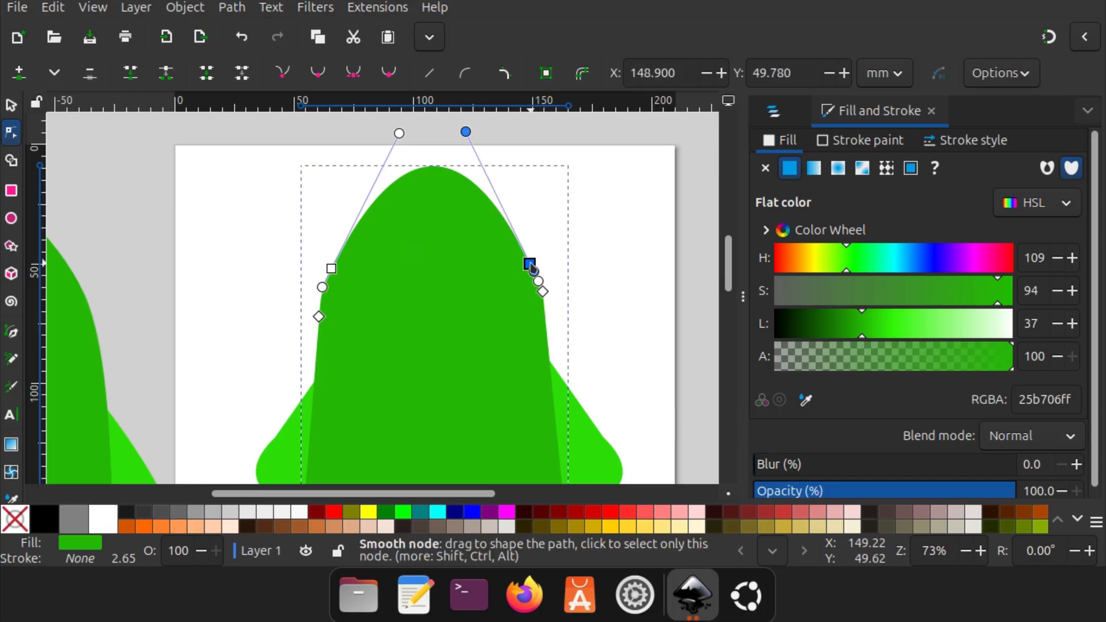
{"action": "left_click", "coordinate": [545, 321]}
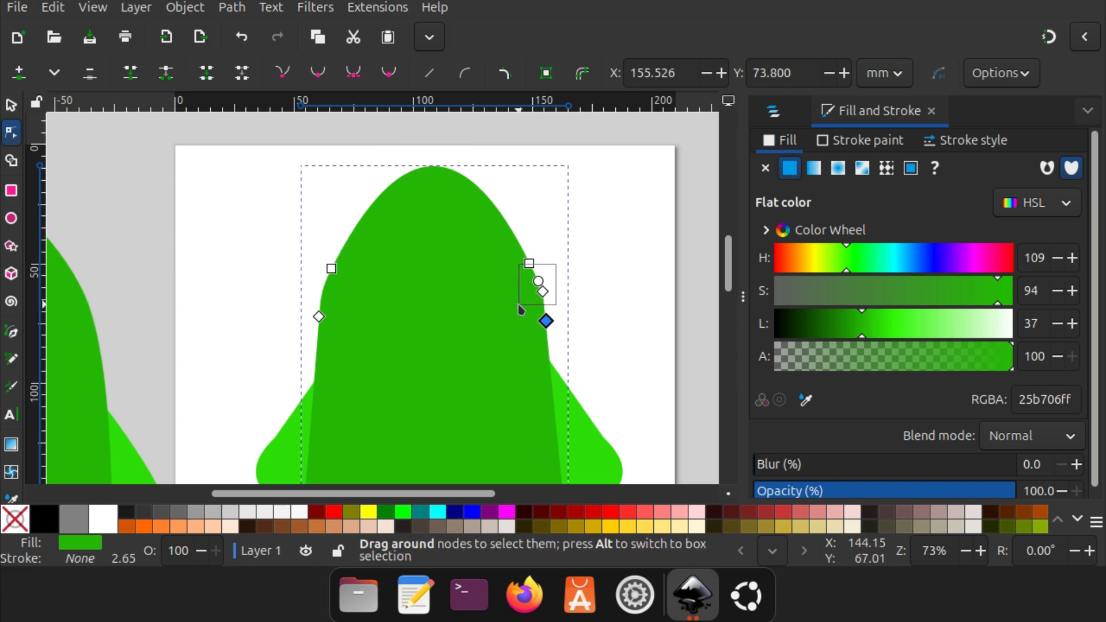
{"action": "left_click", "coordinate": [542, 291]}
{"action": "left_click", "coordinate": [612, 331]}
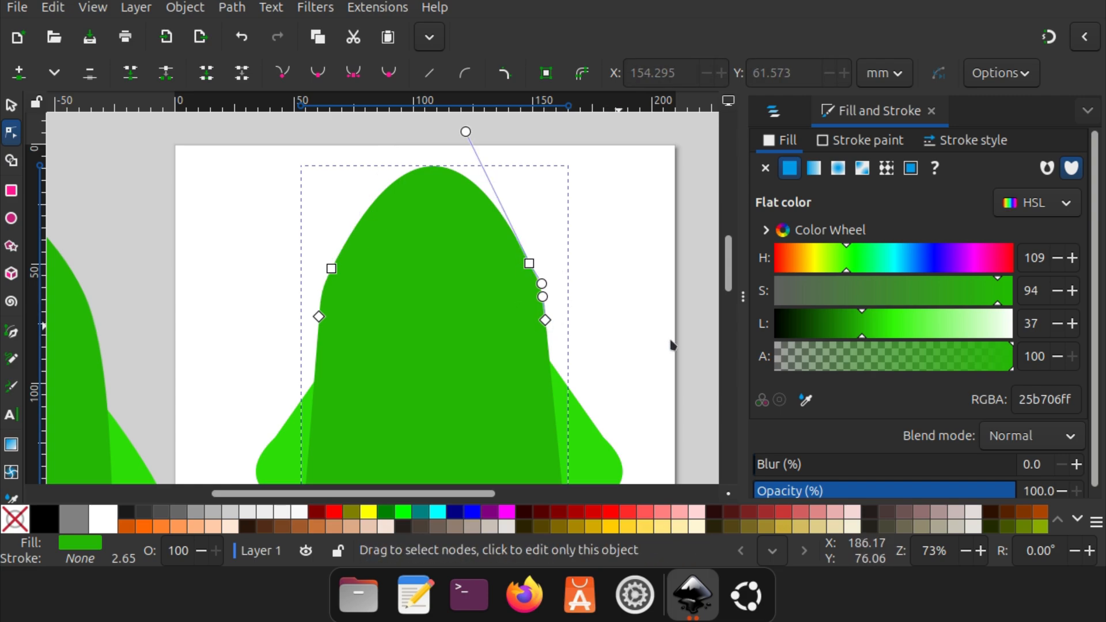
{"action": "scroll", "coordinate": [547, 305], "scroll_direction": "up", "scroll_amount": 2, "text": "ctrl"}
{"action": "scroll", "coordinate": [576, 267], "scroll_direction": "up", "scroll_amount": 1, "text": "ctrl"}
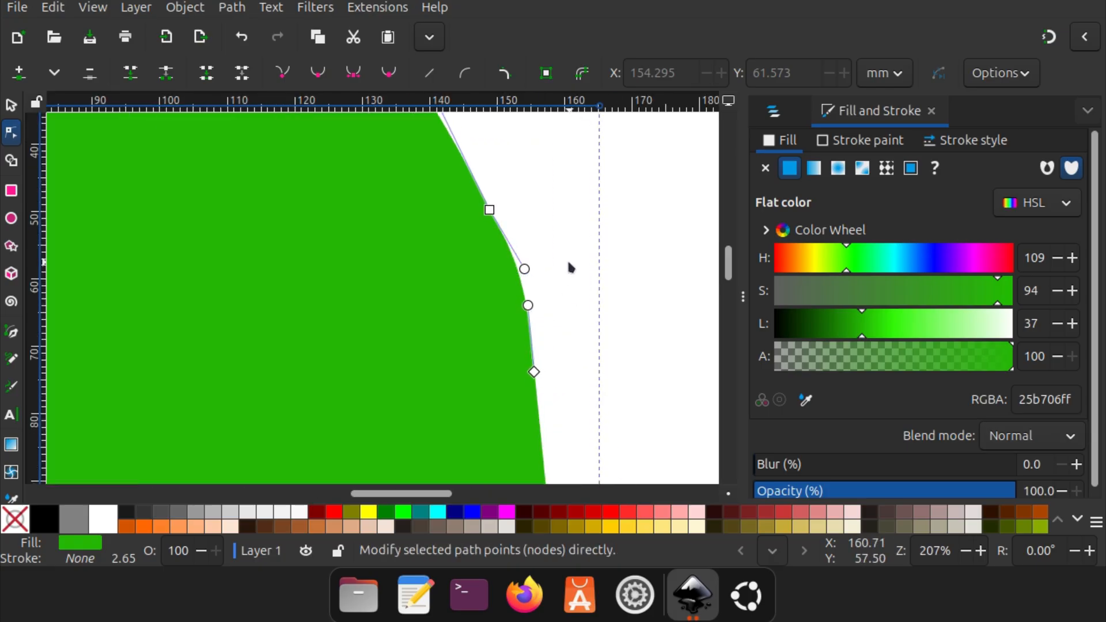
{"action": "left_click", "coordinate": [569, 249]}
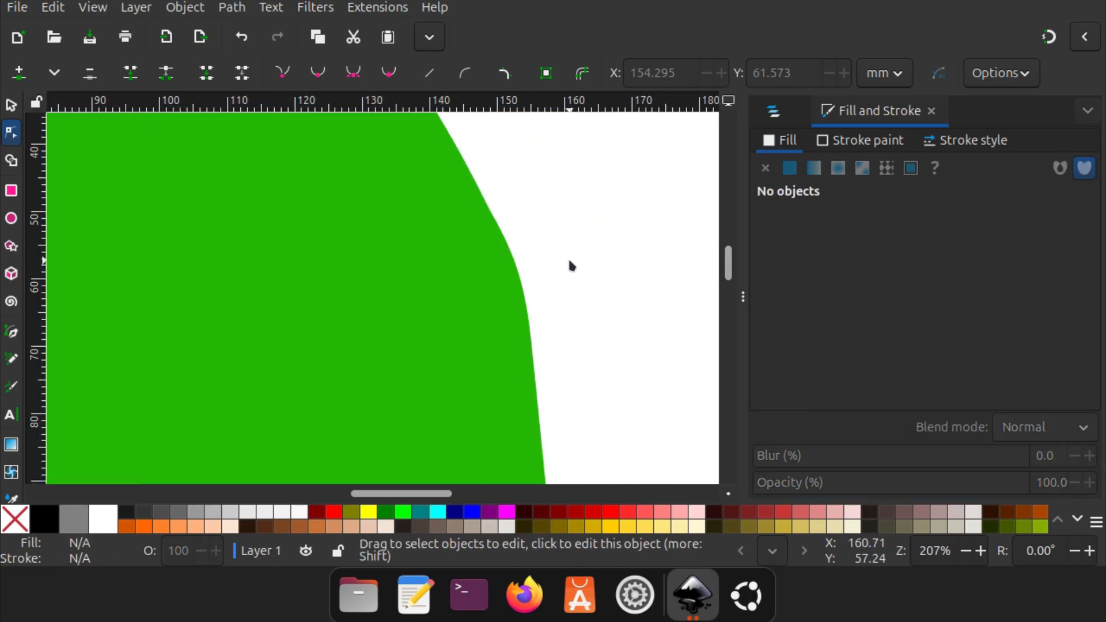
{"action": "scroll", "coordinate": [565, 266], "scroll_direction": "down", "scroll_amount": 2}
{"action": "key", "text": "ctrl+z"}
{"action": "left_click", "coordinate": [578, 275]}
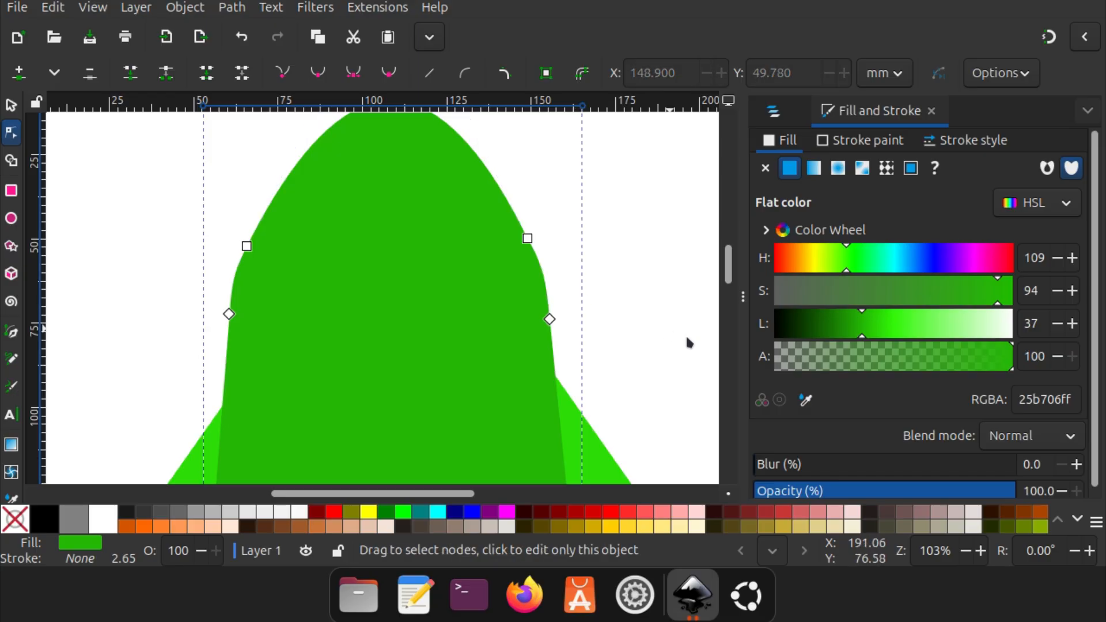
Draw a closed six-cornered light green base shape with the Pen tool, overlapping the body's lower edge and extending below it
{"action": "scroll", "coordinate": [656, 320], "scroll_direction": "down", "scroll_amount": 3, "text": "ctrl"}
{"action": "scroll", "coordinate": [601, 391], "scroll_direction": "down", "scroll_amount": 3}
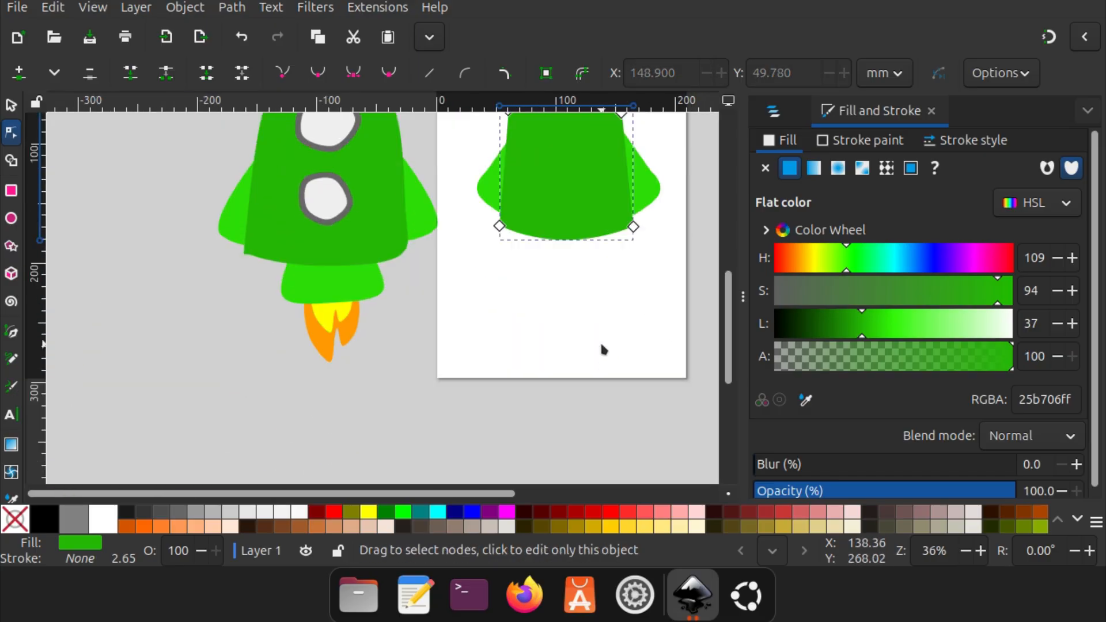
{"action": "scroll", "coordinate": [576, 346], "scroll_direction": "right", "scroll_amount": 3, "text": "shift"}
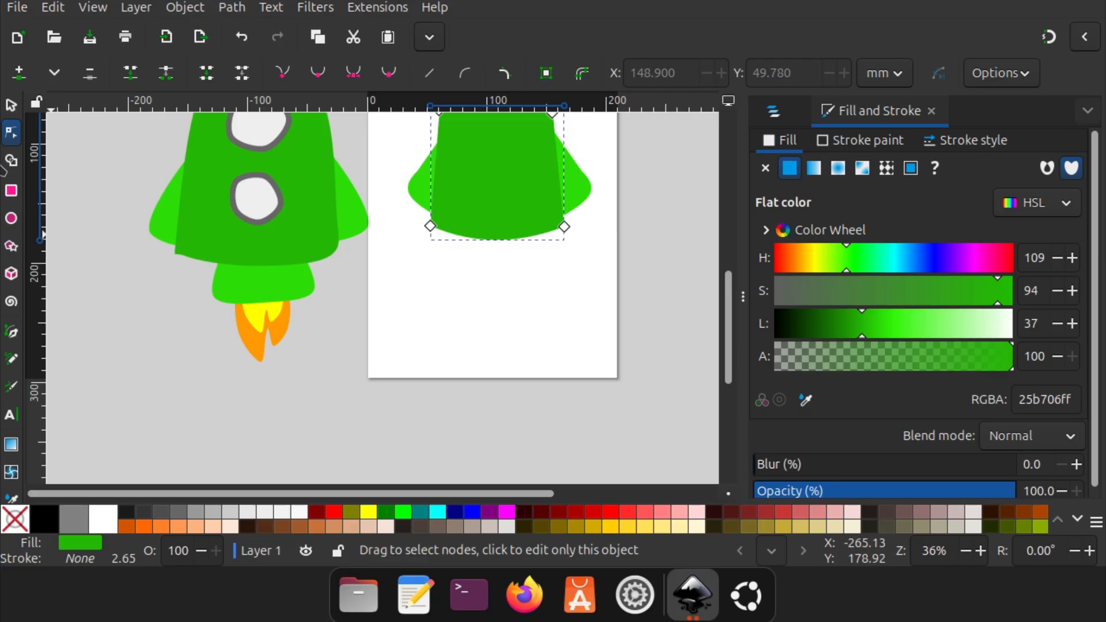
{"action": "left_click", "coordinate": [12, 334]}
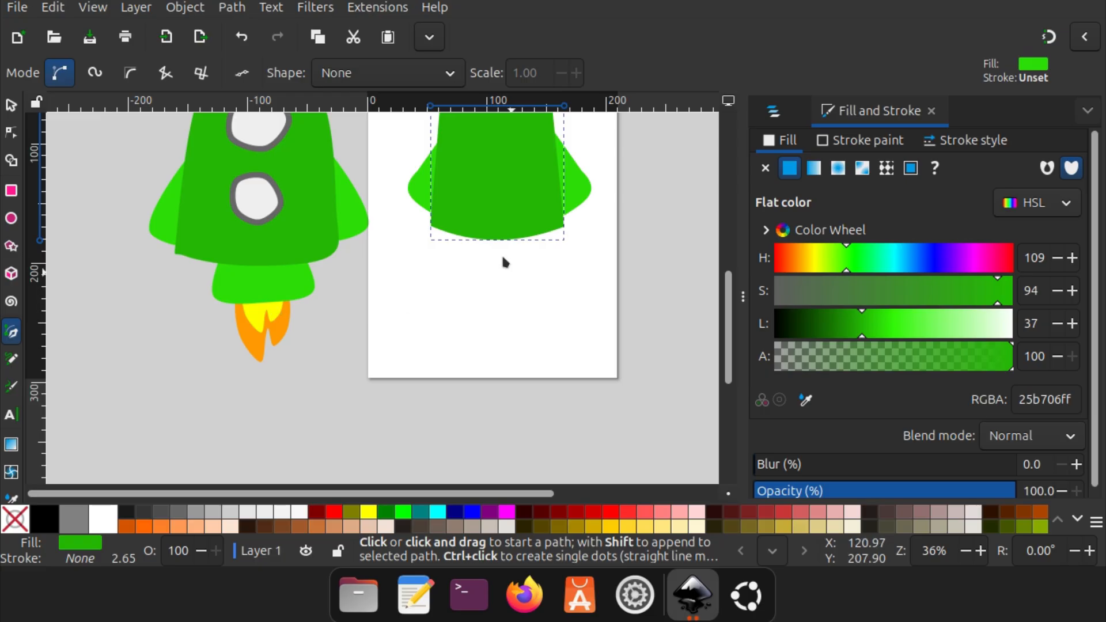
{"action": "left_click", "coordinate": [480, 203]}
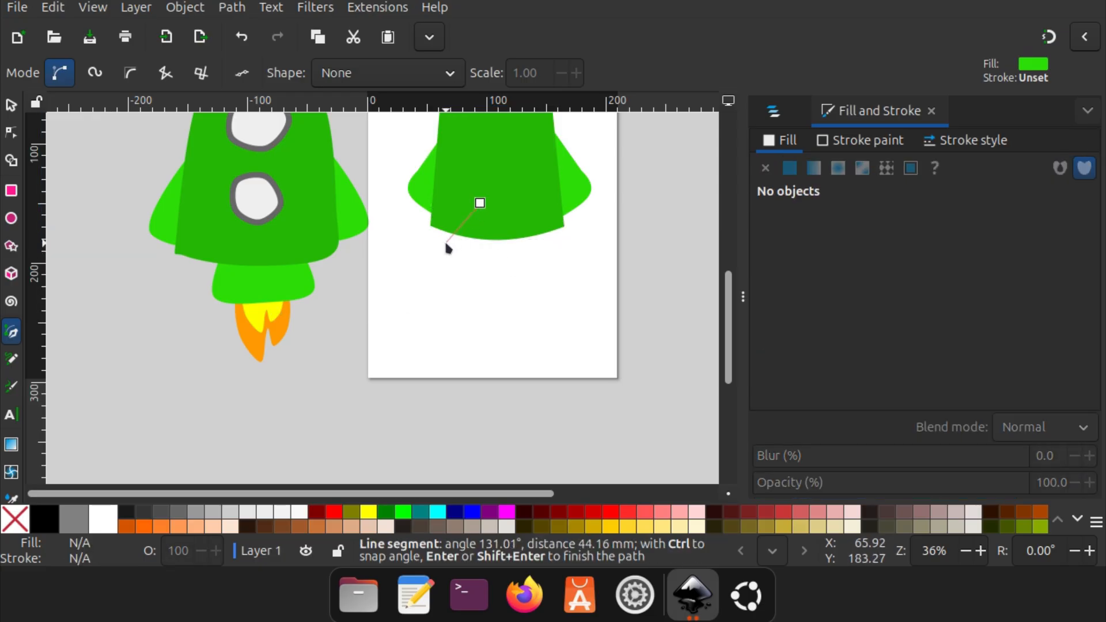
{"action": "left_click", "coordinate": [446, 242]}
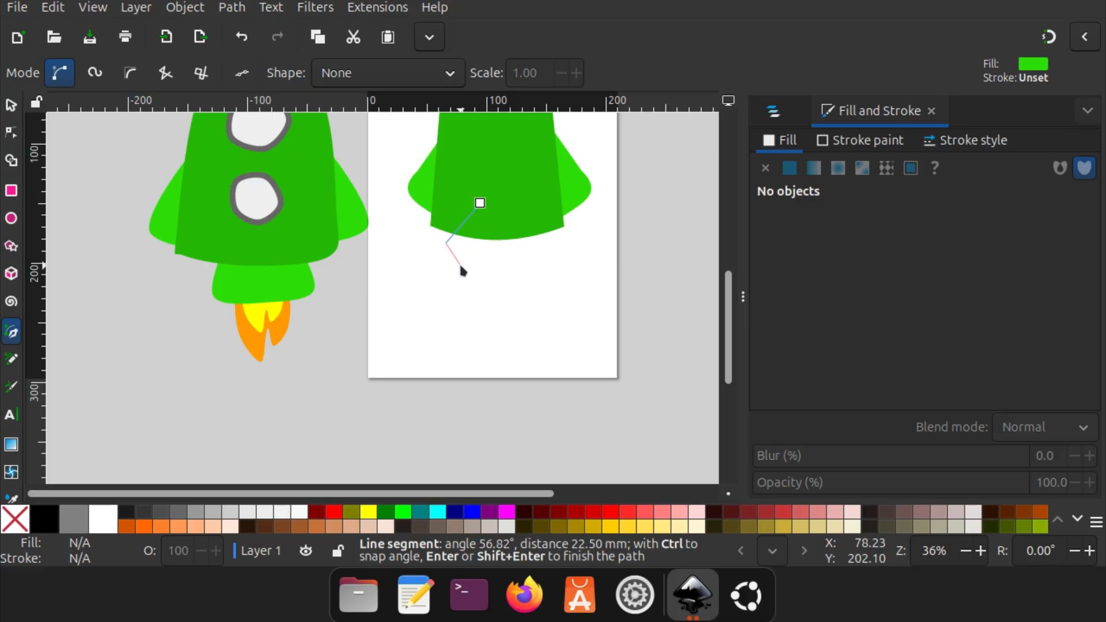
{"action": "left_click", "coordinate": [460, 265]}
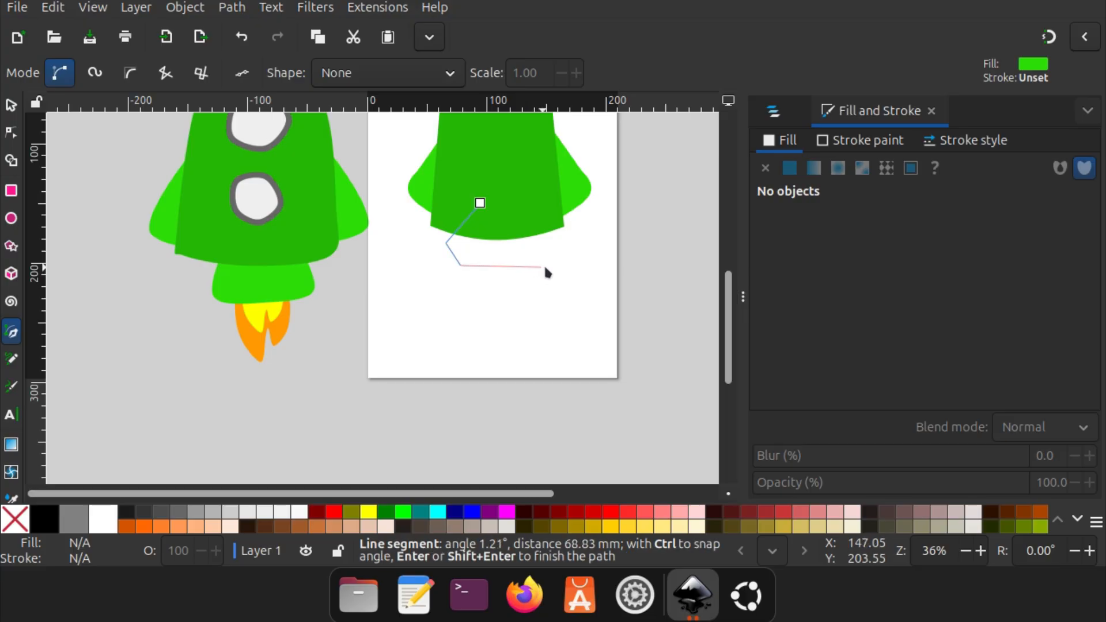
{"action": "left_click", "coordinate": [545, 266]}
{"action": "left_click", "coordinate": [568, 240]}
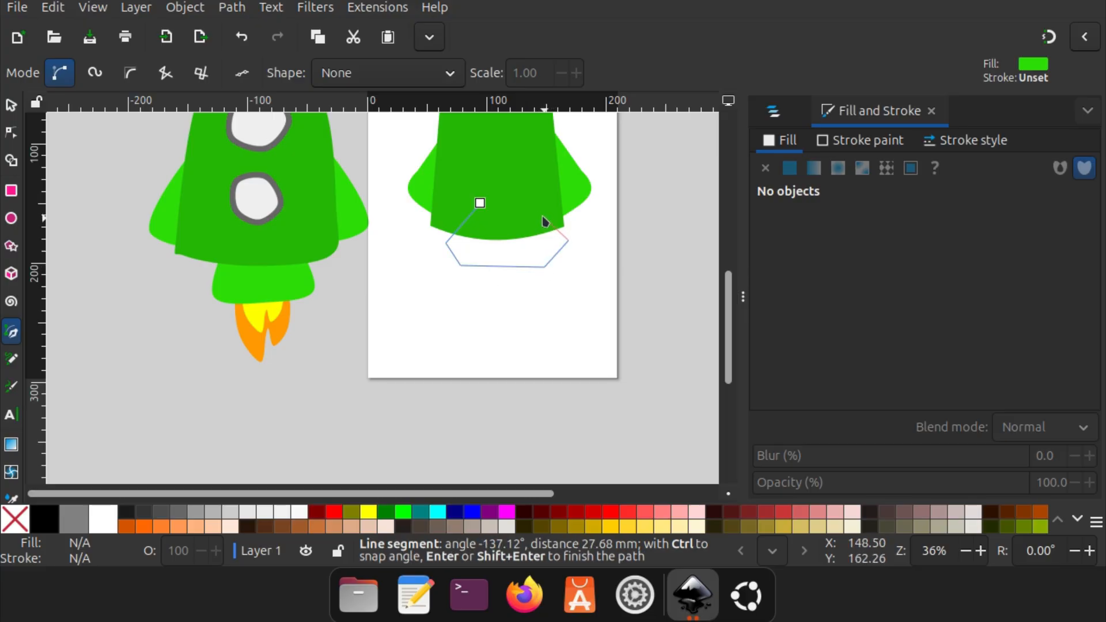
{"action": "left_click", "coordinate": [529, 199]}
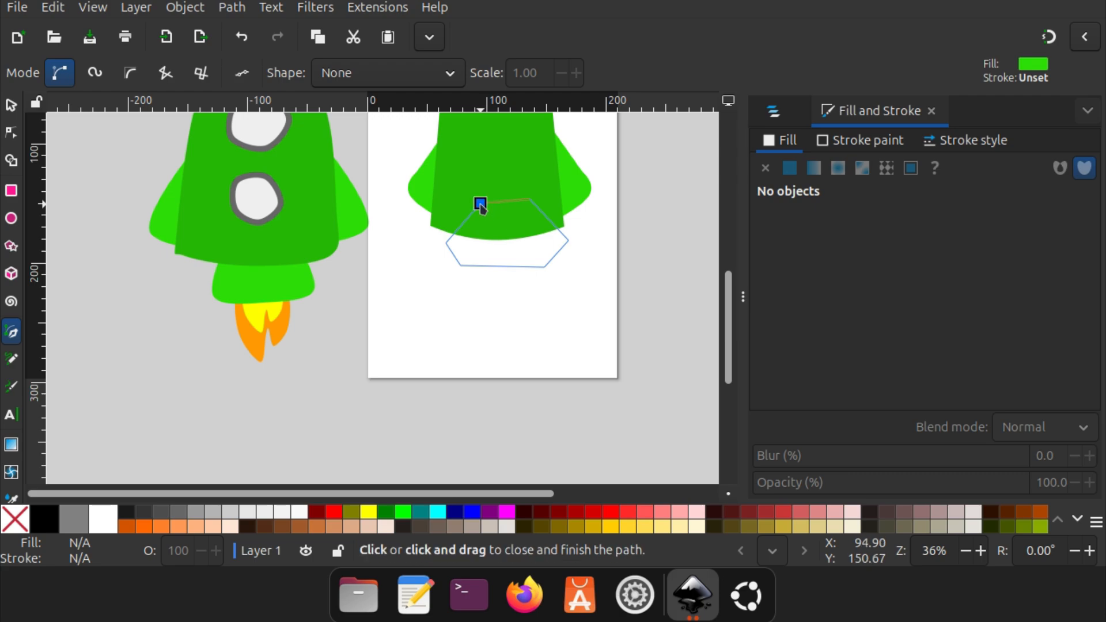
{"action": "left_click", "coordinate": [481, 204]}
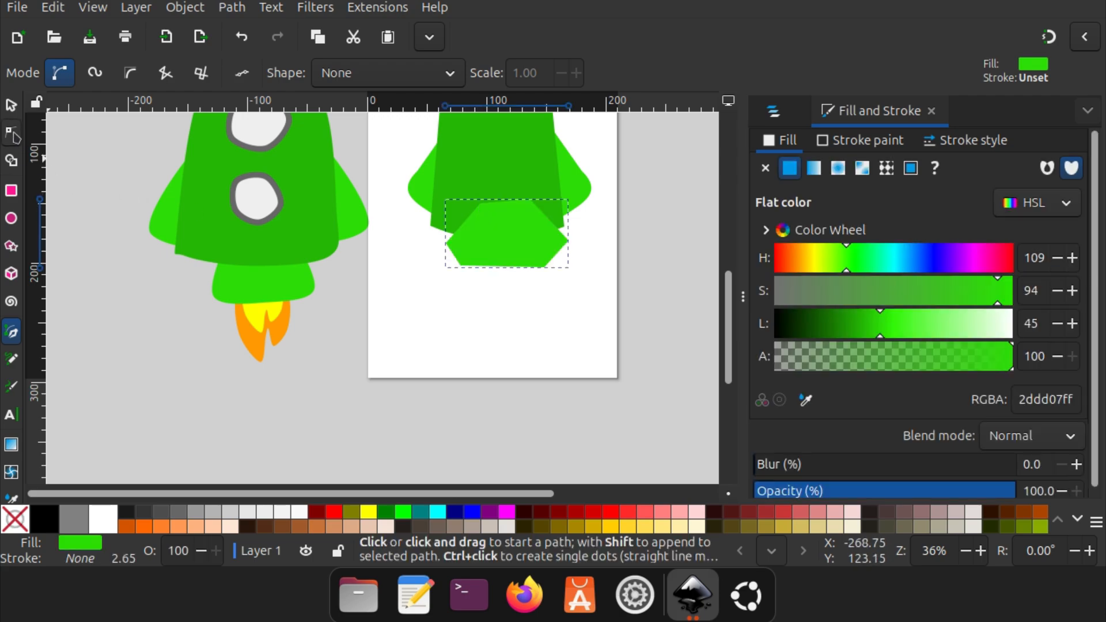
Bend the base shape's two lower slanted edges outward into rounded corners and move its upper-right node to about X 151 mm, Y 147.4 mm
{"action": "left_click", "coordinate": [12, 133]}
{"action": "scroll", "coordinate": [477, 243], "scroll_direction": "up", "scroll_amount": 1}
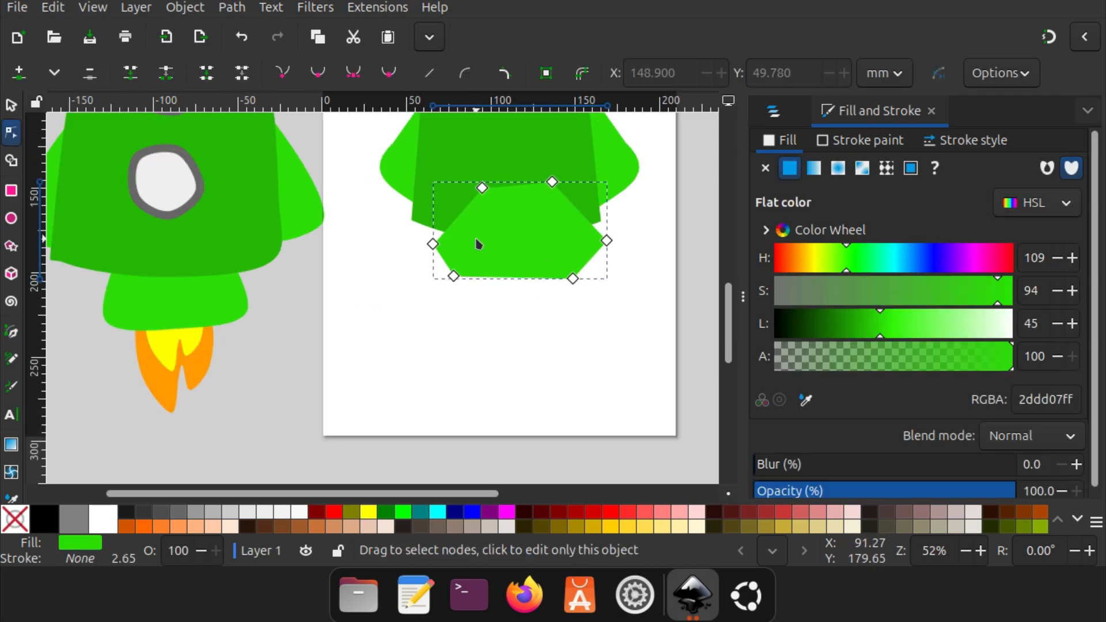
{"action": "scroll", "coordinate": [477, 243], "scroll_direction": "up", "scroll_amount": 1}
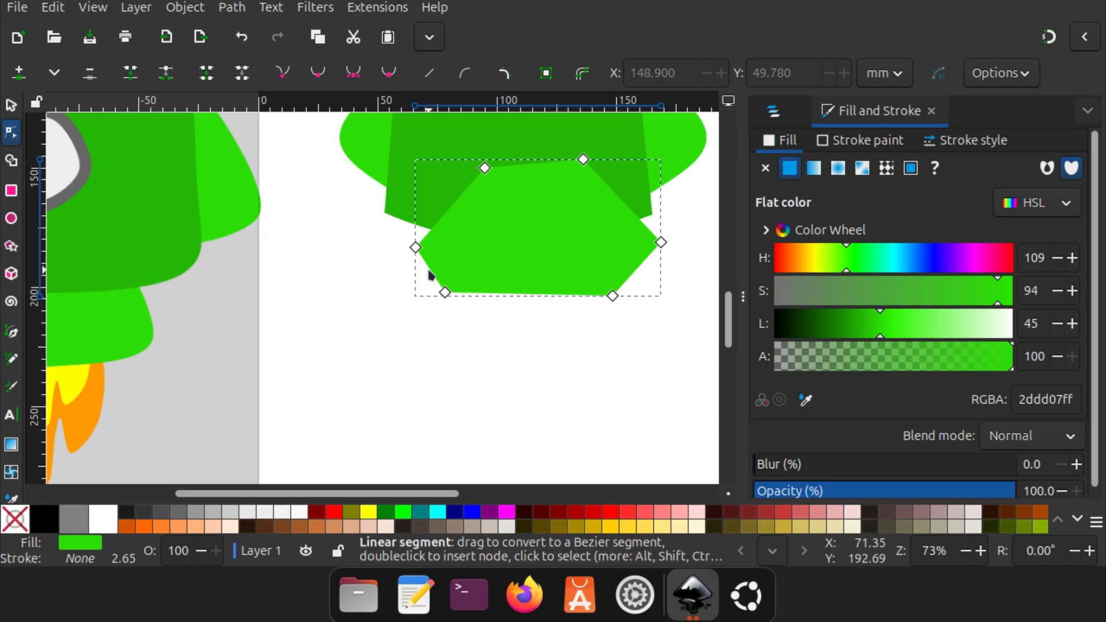
{"action": "left_click_drag", "start_coordinate": [429, 274], "coordinate": [408, 285]}
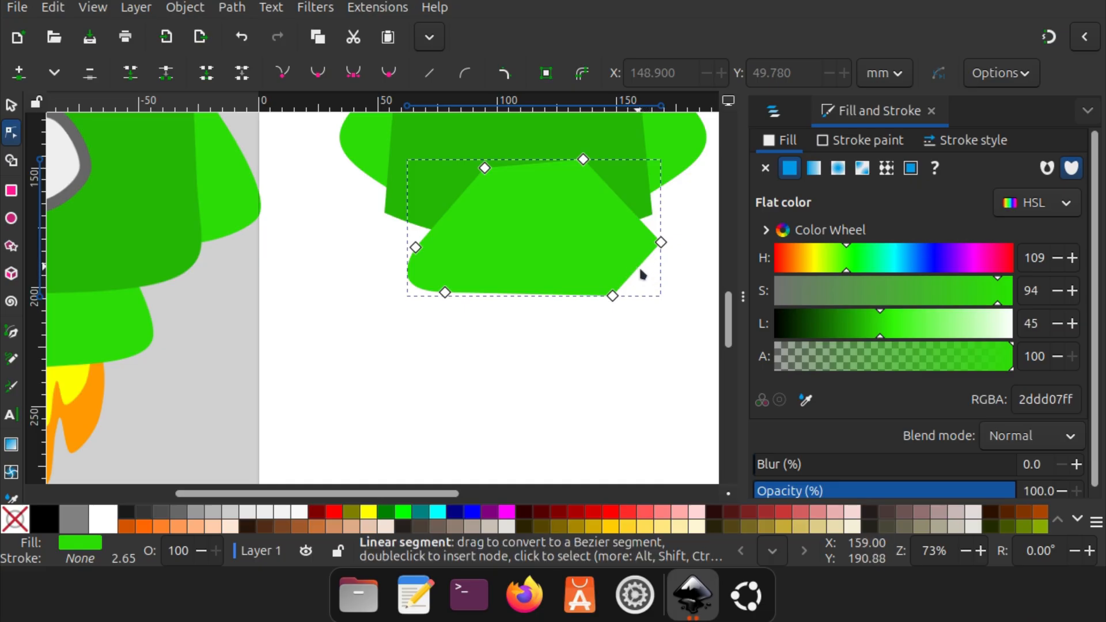
{"action": "left_click_drag", "start_coordinate": [640, 273], "coordinate": [658, 288]}
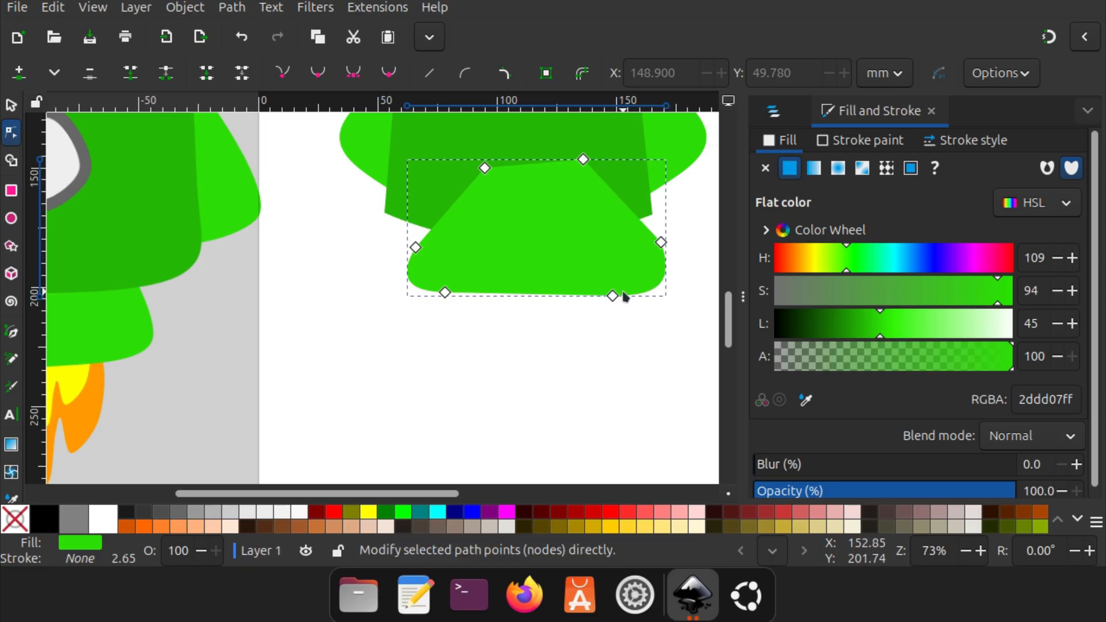
{"action": "left_click_drag", "start_coordinate": [586, 164], "coordinate": [623, 166]}
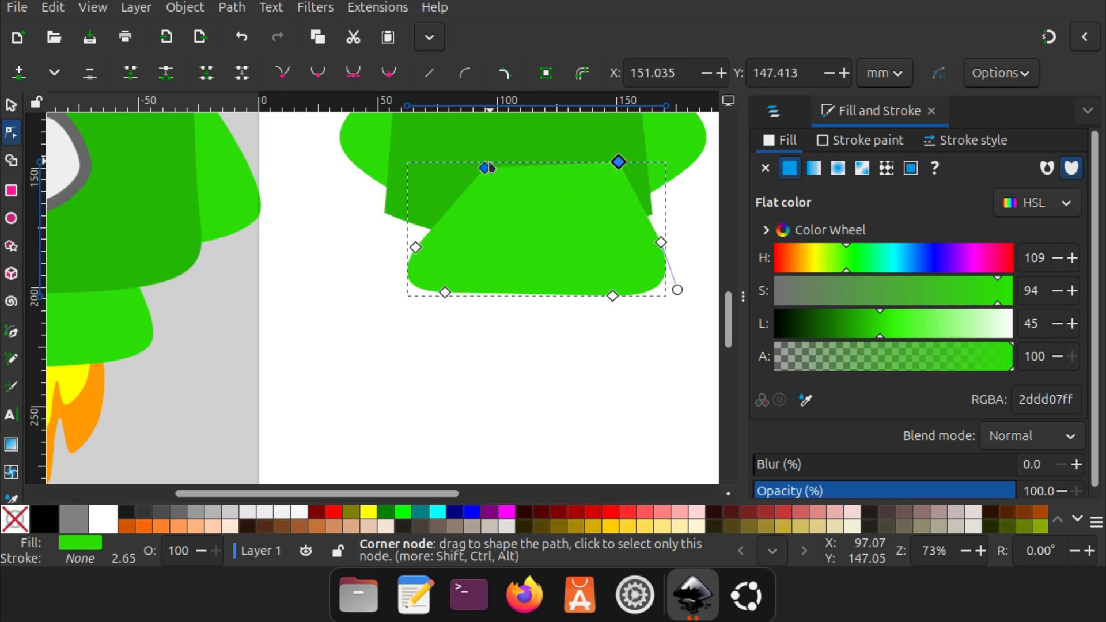
Move the base shape's upper-left node to about X 81.1 mm, Y 149.9 mm and shift the whole base left to about X 54.3 mm
{"action": "left_click_drag", "start_coordinate": [486, 167], "coordinate": [451, 167]}
{"action": "scroll", "coordinate": [494, 397], "scroll_direction": "down", "scroll_amount": 2, "text": "ctrl"}
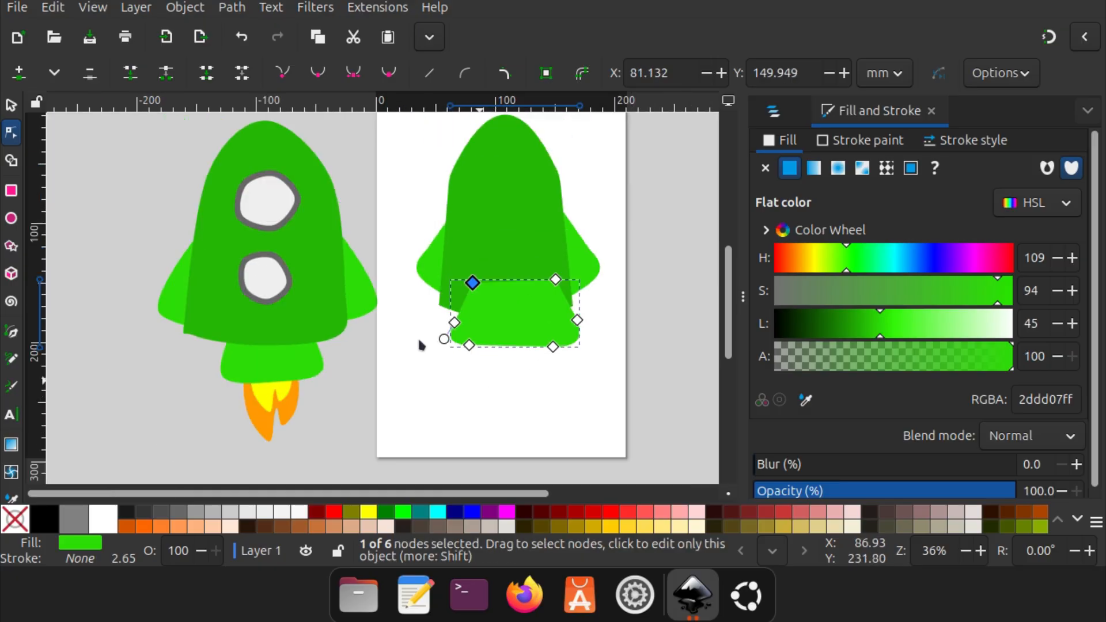
{"action": "left_click", "coordinate": [11, 104]}
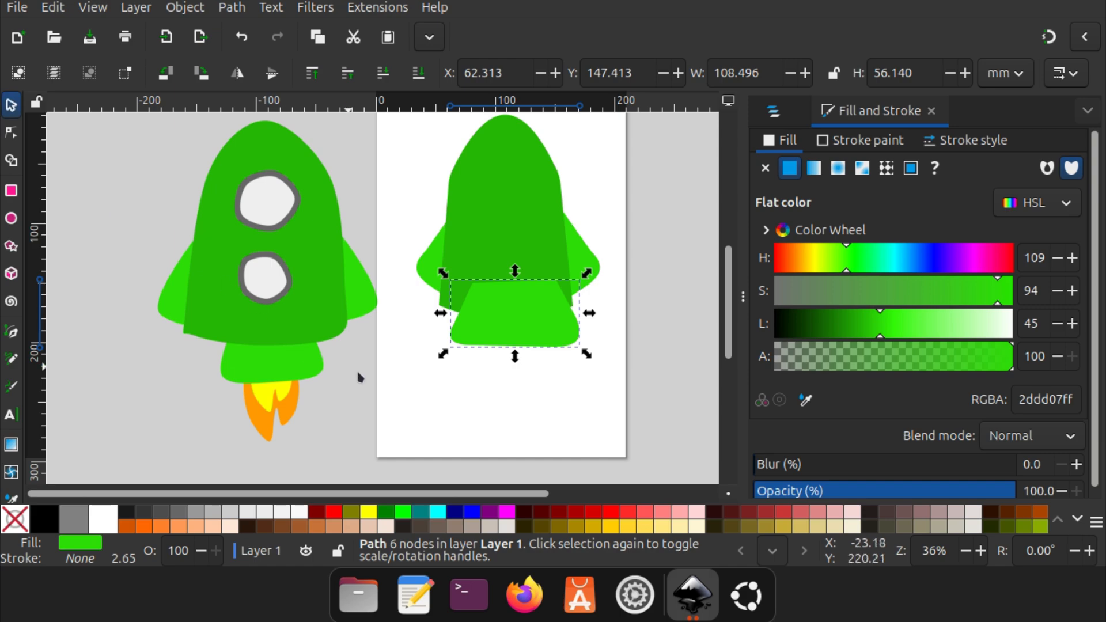
{"action": "key", "text": "alt"}
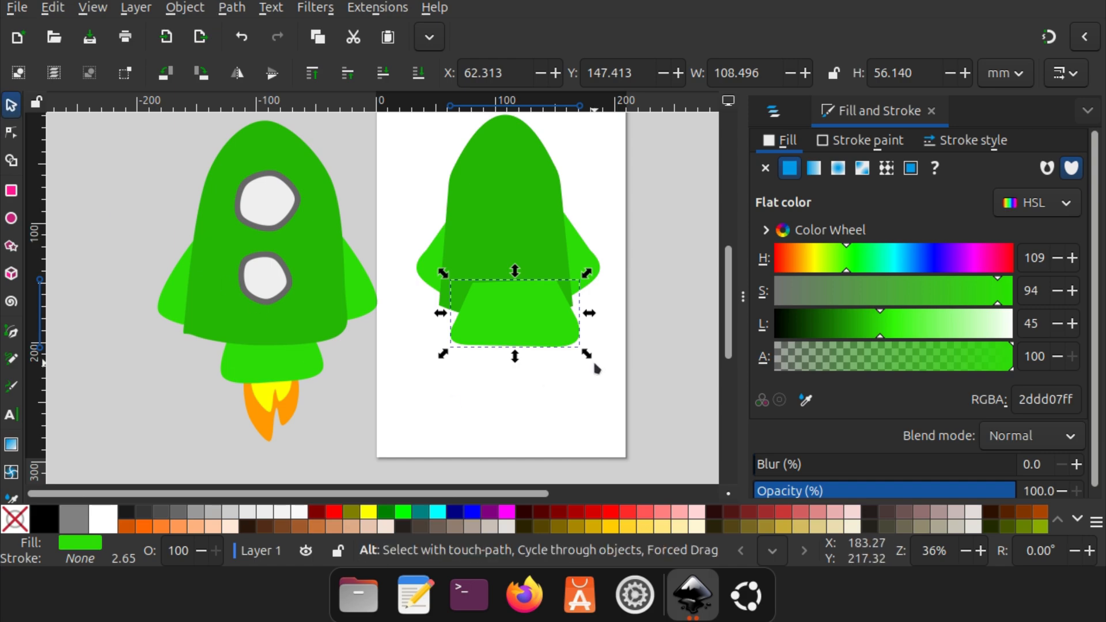
{"action": "key", "text": "alt+Left"}
{"action": "key", "text": "alt+Left"}
{"action": "key", "text": "alt+Left"}
{"action": "key", "text": "alt+Left"}
{"action": "key", "text": "alt+Left"}
{"action": "key", "text": "alt+Left"}
{"action": "key", "text": "alt+Left"}
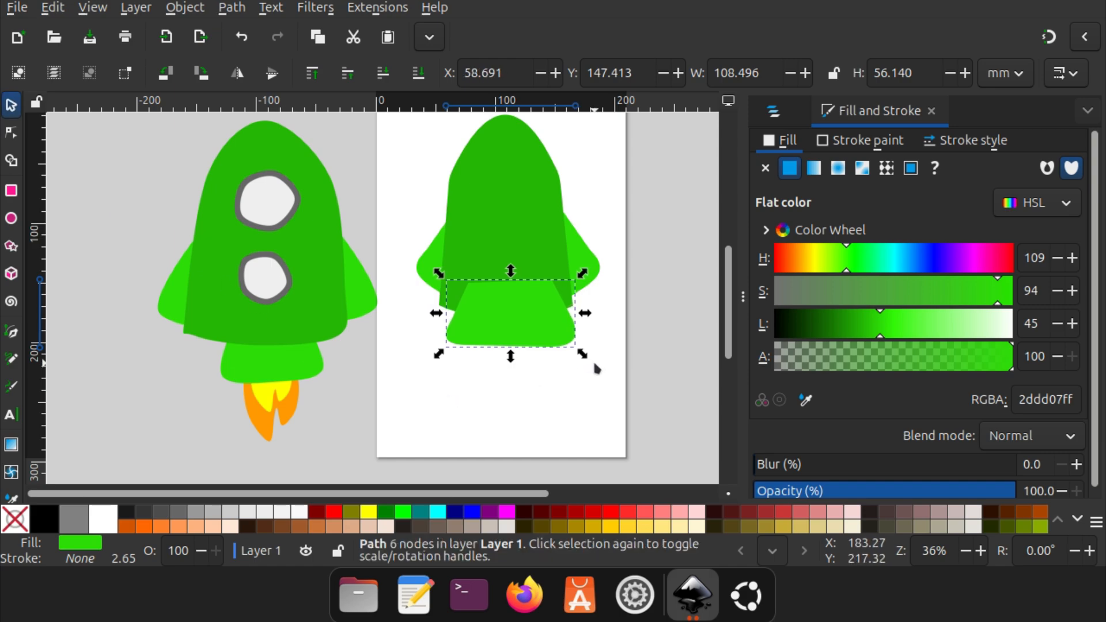
{"action": "key", "text": "alt+Left"}
{"action": "key", "text": "alt+Left"}
{"action": "key", "text": "alt+Left"}
{"action": "key", "text": "alt+Left"}
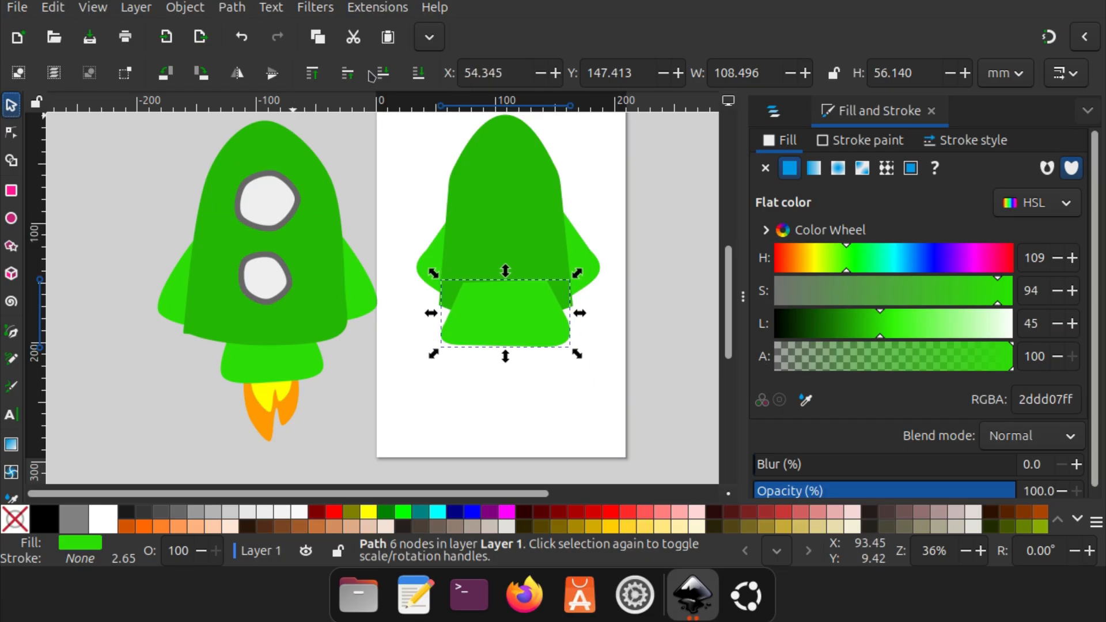
Send the base shape behind the rocket body and narrow it symmetrically about its centre to about 86.8 mm wide
{"action": "left_click", "coordinate": [418, 73]}
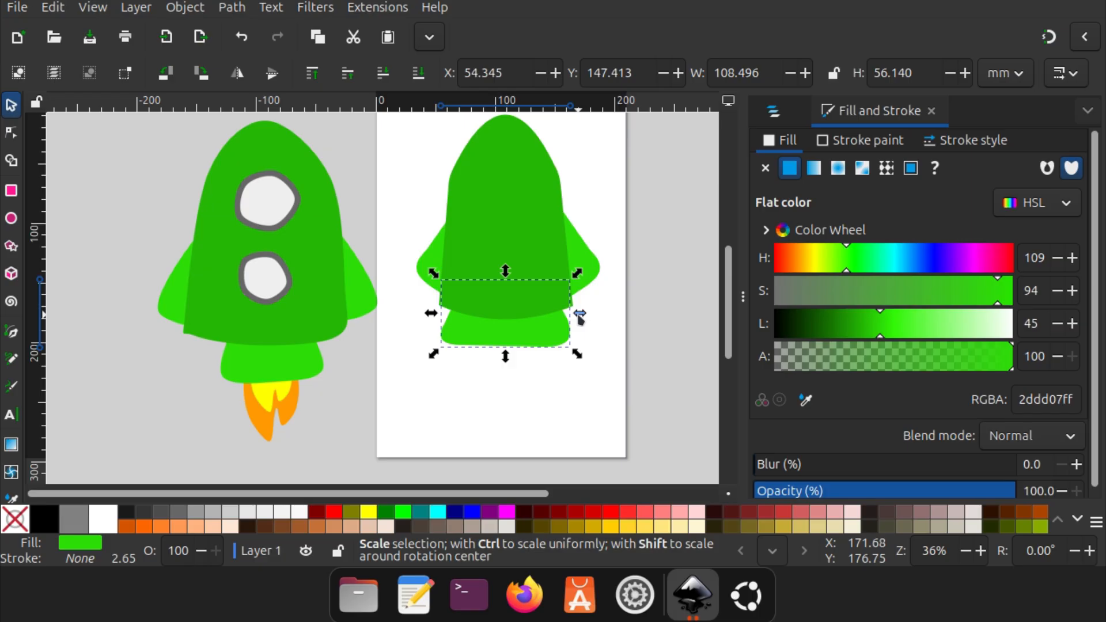
{"action": "left_click_drag", "start_coordinate": [579, 316], "coordinate": [567, 311]}
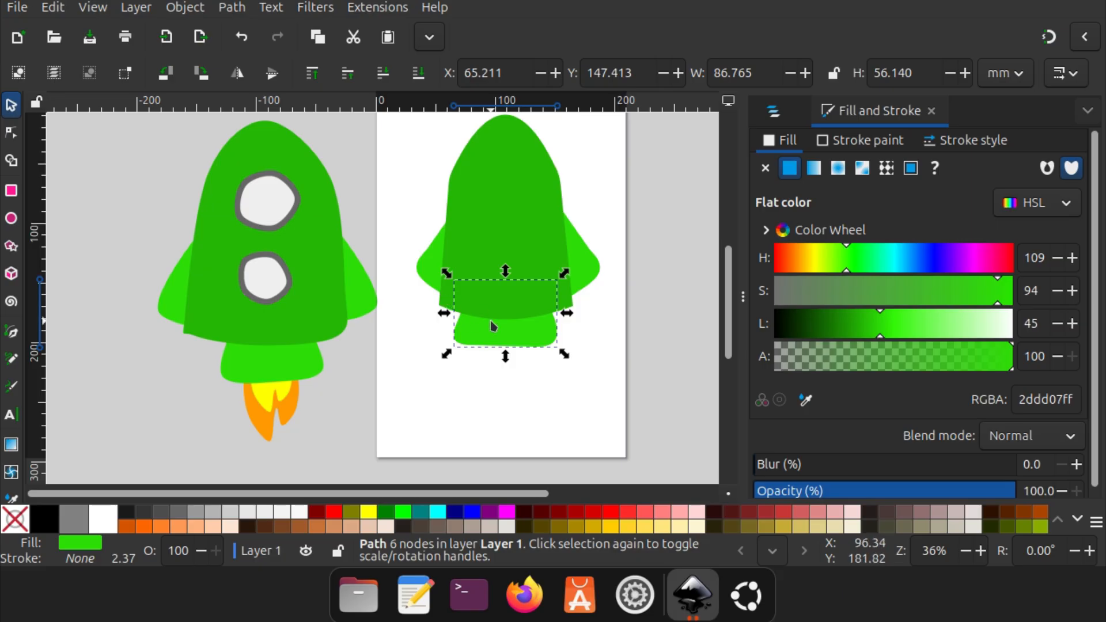
Nudge the base shape down to about Y 152.7 mm and deselect it
{"action": "key", "text": "Down"}
{"action": "key", "text": "Down"}
{"action": "key", "text": "Down"}
{"action": "key", "text": "Down"}
{"action": "key", "text": "Down"}
{"action": "key", "text": "Down"}
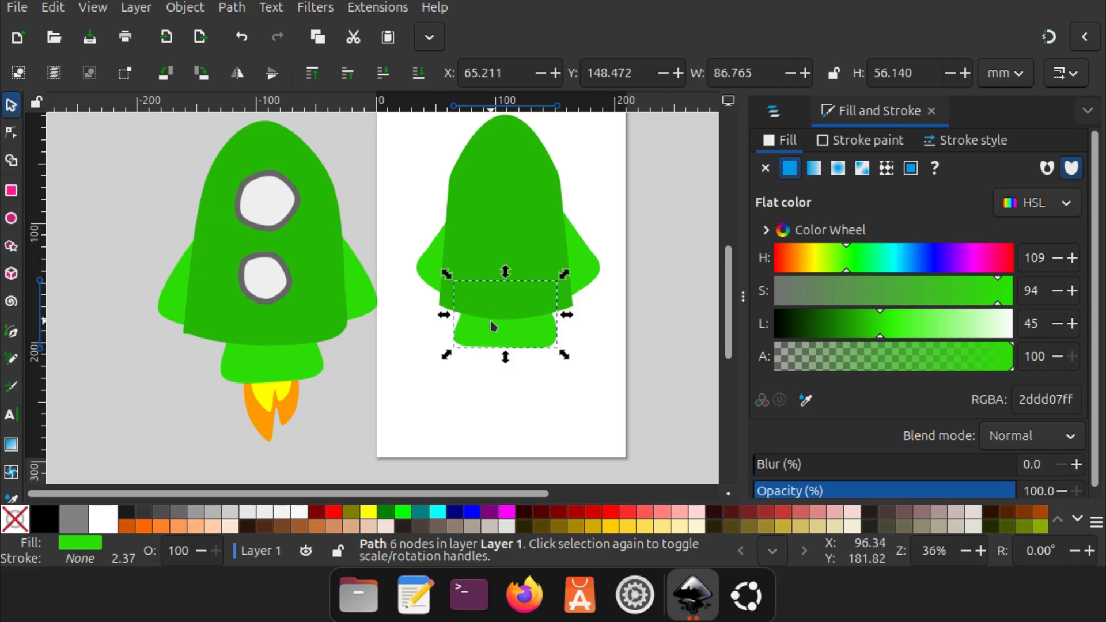
{"action": "key", "text": "Down"}
{"action": "key", "text": "Down"}
{"action": "key", "text": "Down"}
{"action": "key", "text": "Down"}
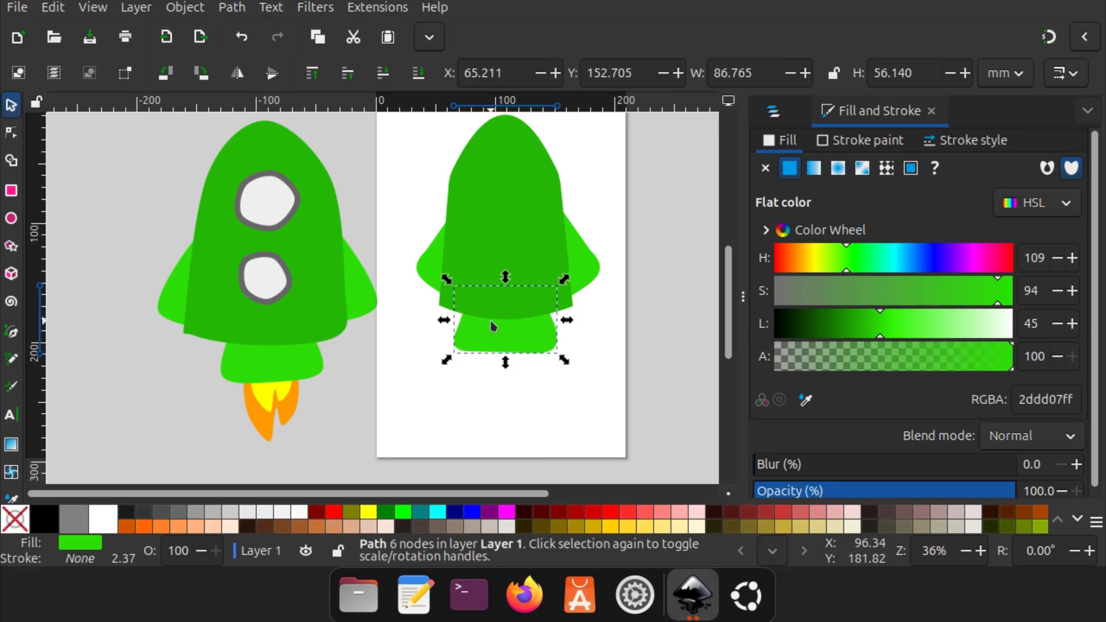
{"action": "left_click", "coordinate": [530, 407]}
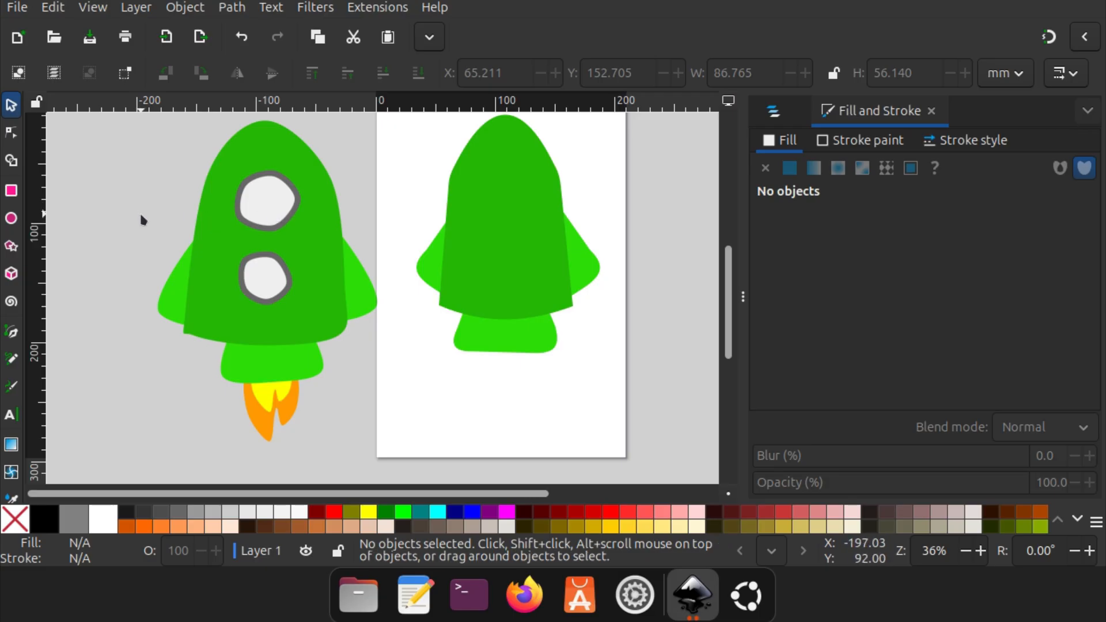
Draw a closed four-cornered diamond with the Pen tool in the upper part of the rocket body as the first window
{"action": "left_click", "coordinate": [13, 332]}
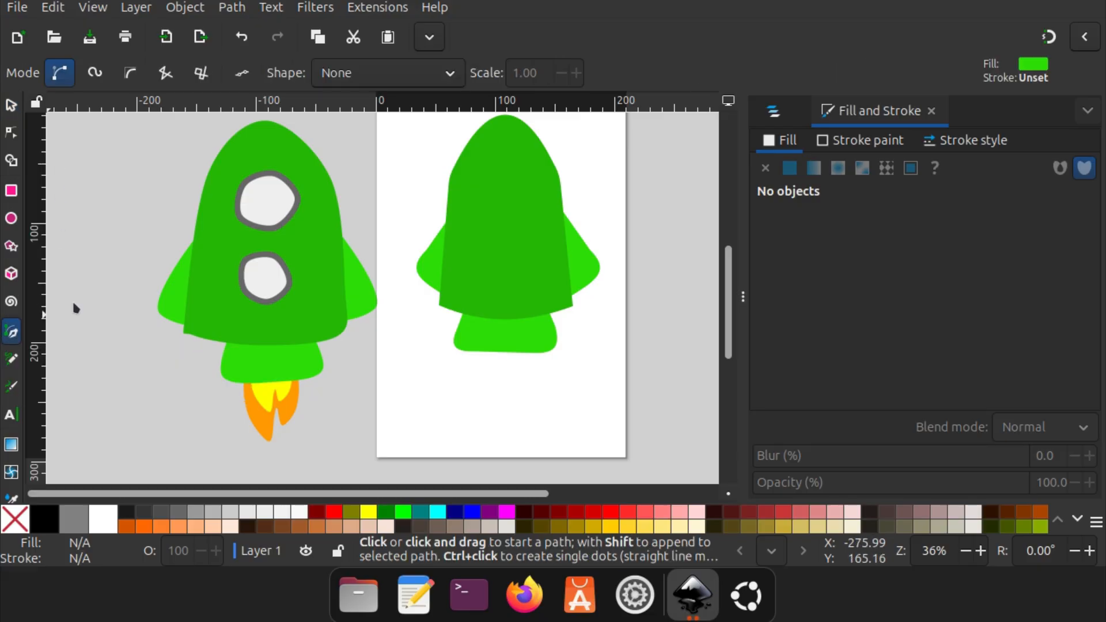
{"action": "left_click", "coordinate": [505, 161]}
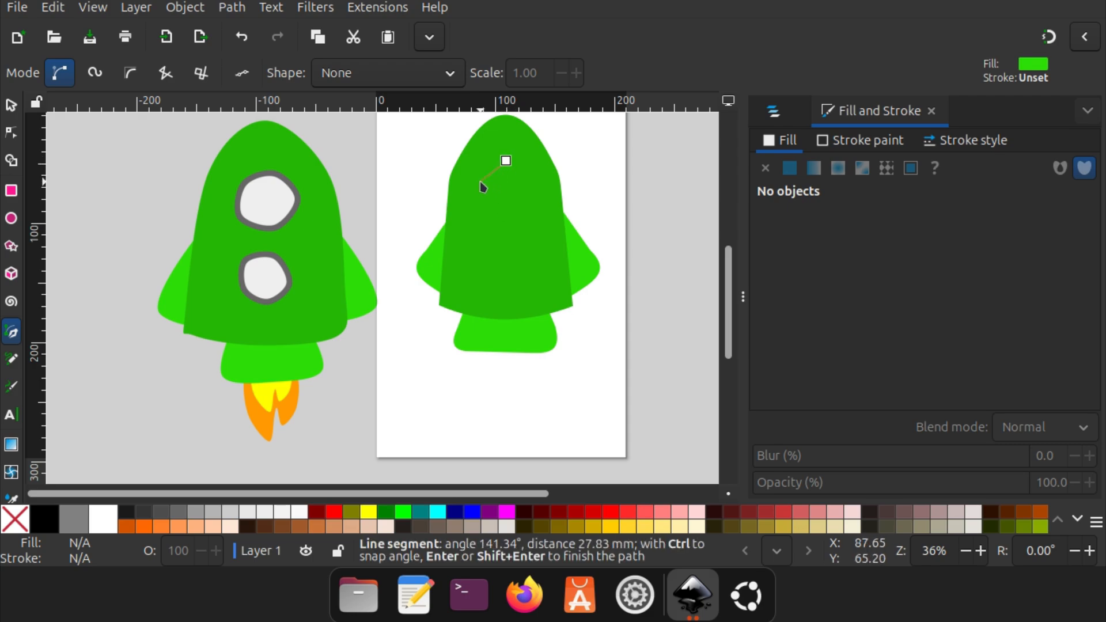
{"action": "left_click", "coordinate": [481, 182]}
{"action": "left_click", "coordinate": [510, 206]}
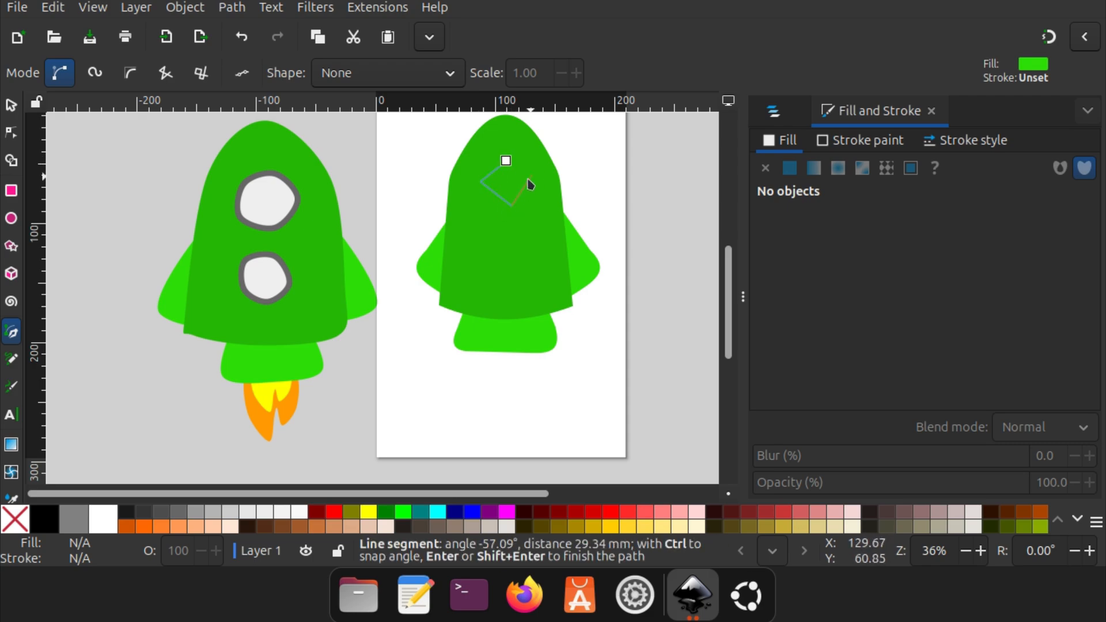
{"action": "left_click", "coordinate": [530, 181]}
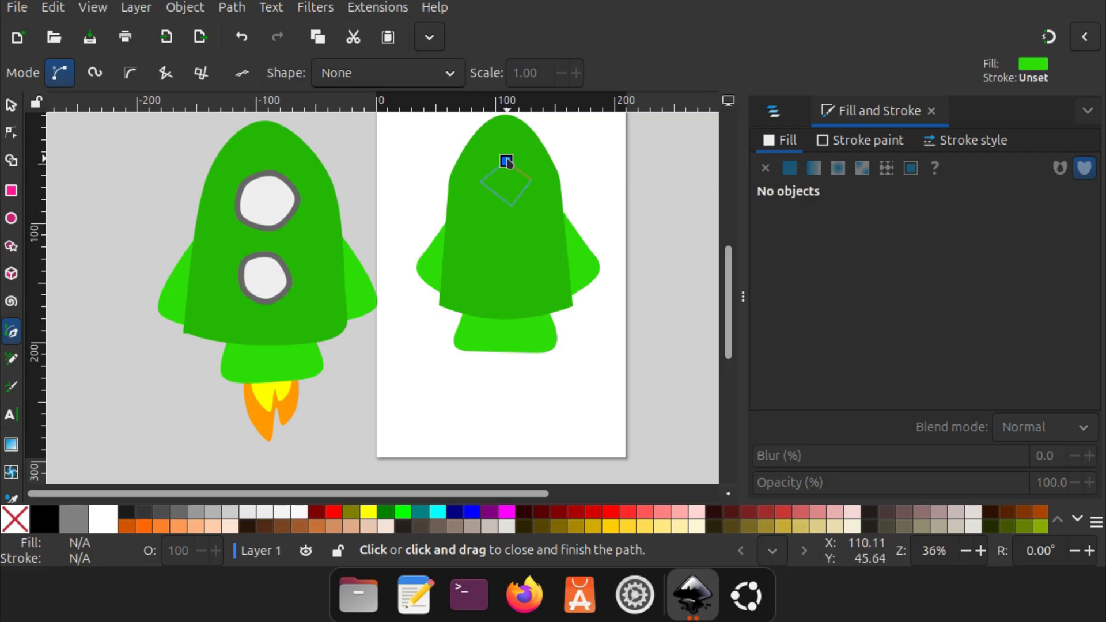
{"action": "left_click", "coordinate": [505, 161]}
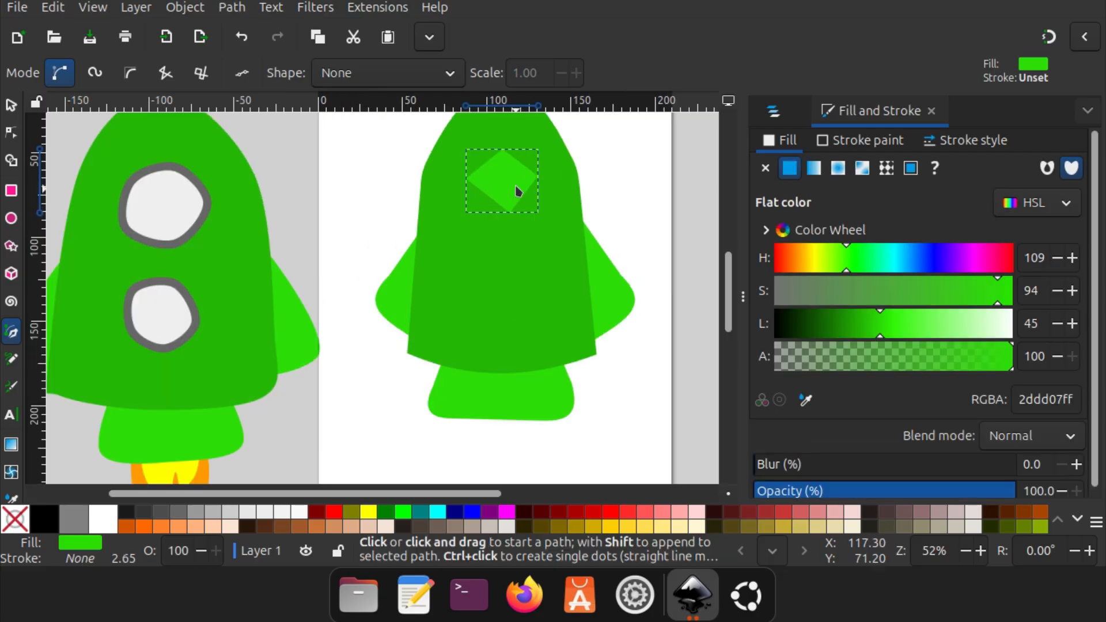
Fill the diamond window with white and give it a gray stroke like the outline of the reference windows
{"action": "scroll", "coordinate": [515, 179], "scroll_direction": "up", "scroll_amount": 1}
{"action": "scroll", "coordinate": [503, 202], "scroll_direction": "up", "scroll_amount": 2}
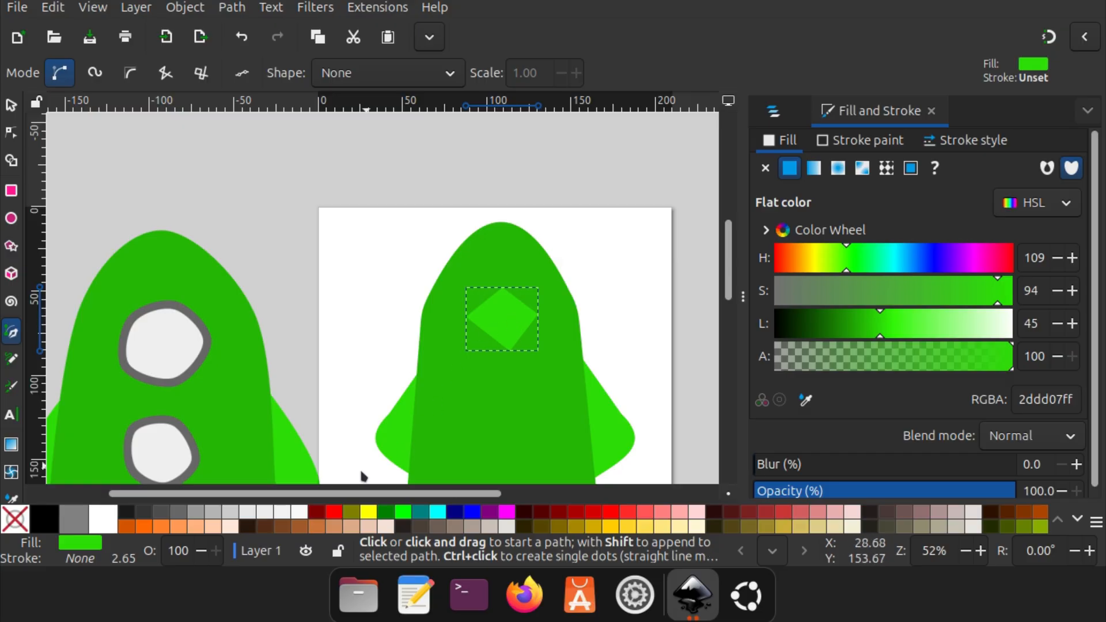
{"action": "left_click", "coordinate": [103, 519]}
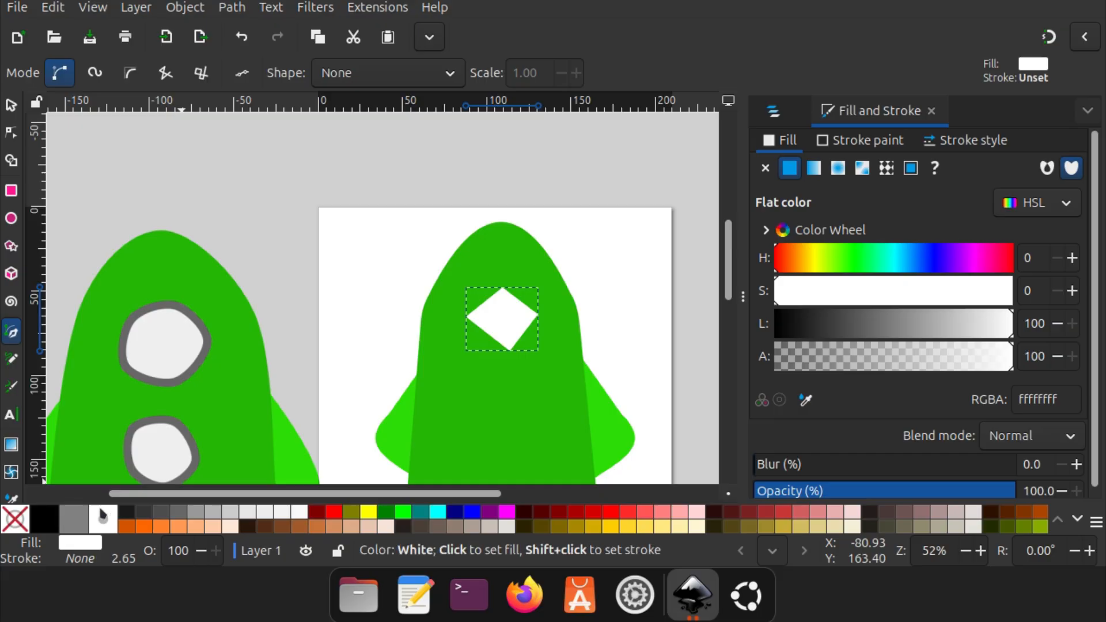
{"action": "left_click", "coordinate": [158, 515], "text": "shift"}
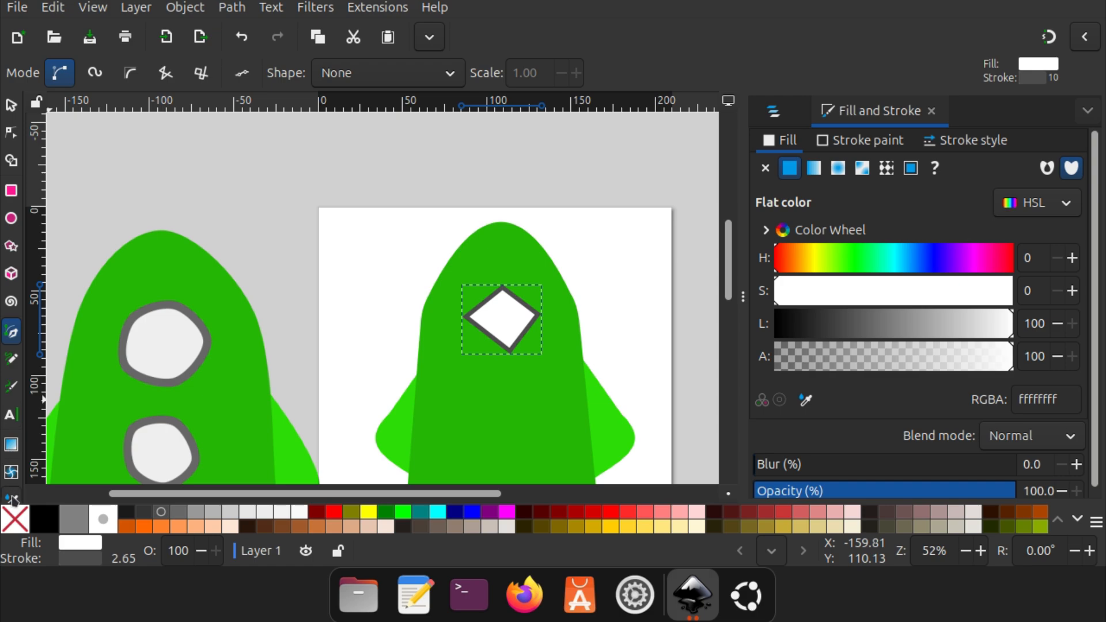
{"action": "left_click", "coordinate": [11, 497]}
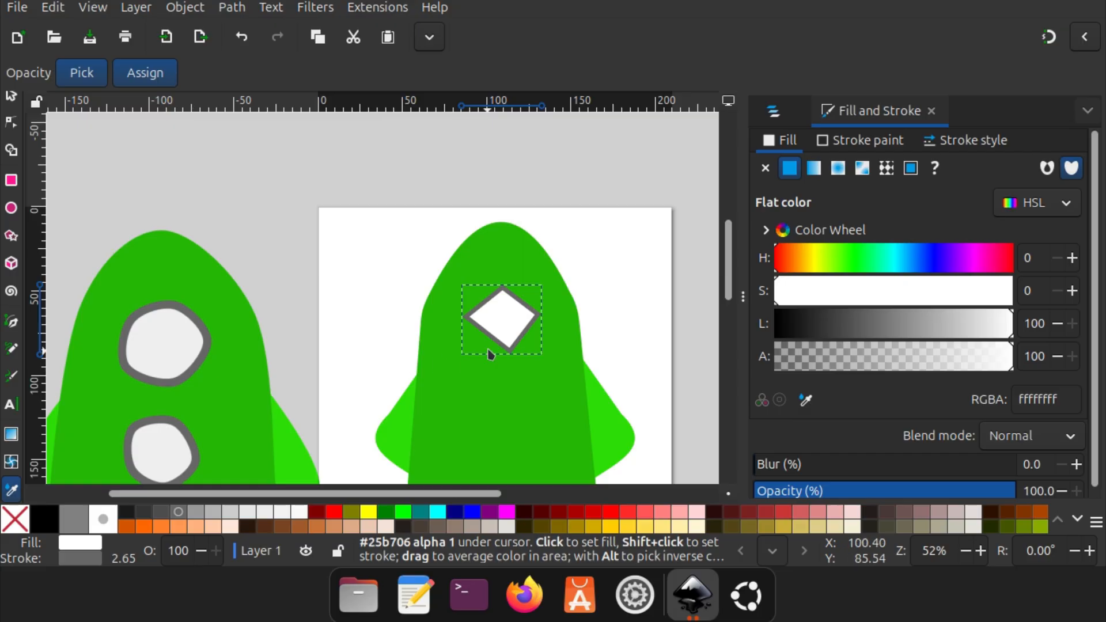
Set the diamond window's stroke width to 15 px
{"action": "left_click", "coordinate": [128, 559]}
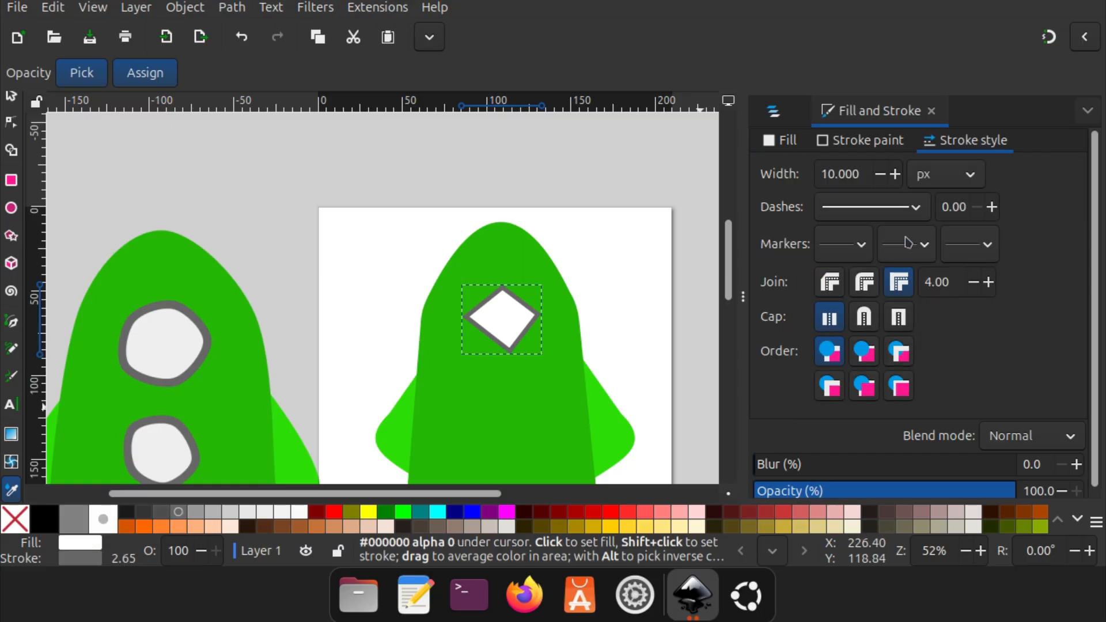
{"action": "double_click", "coordinate": [867, 174]}
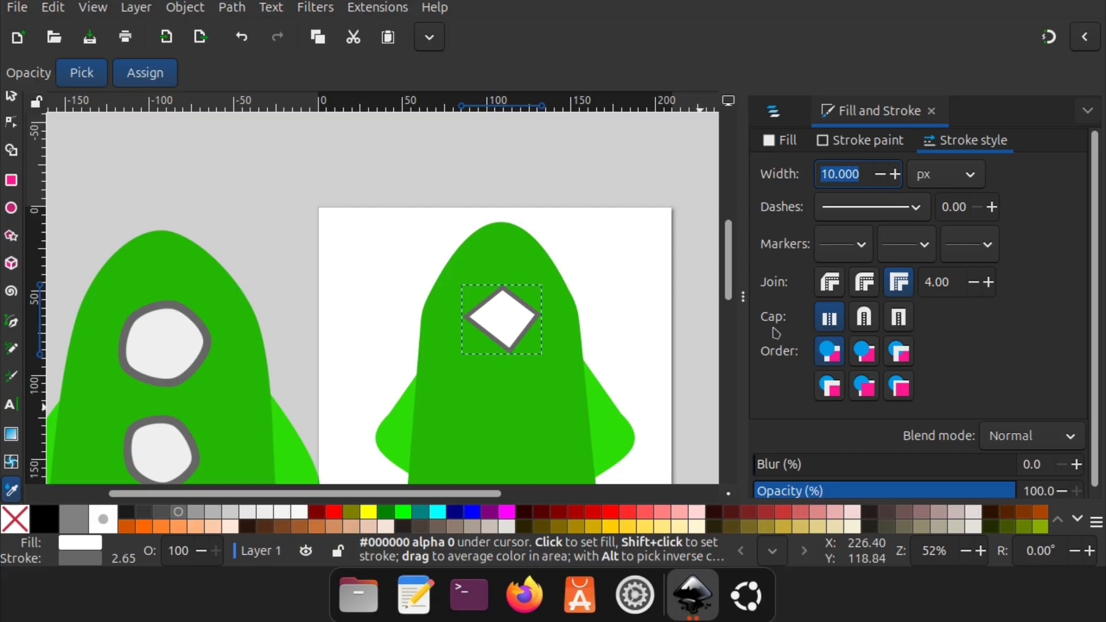
{"action": "type", "text": "15"}
{"action": "key", "text": "Return"}
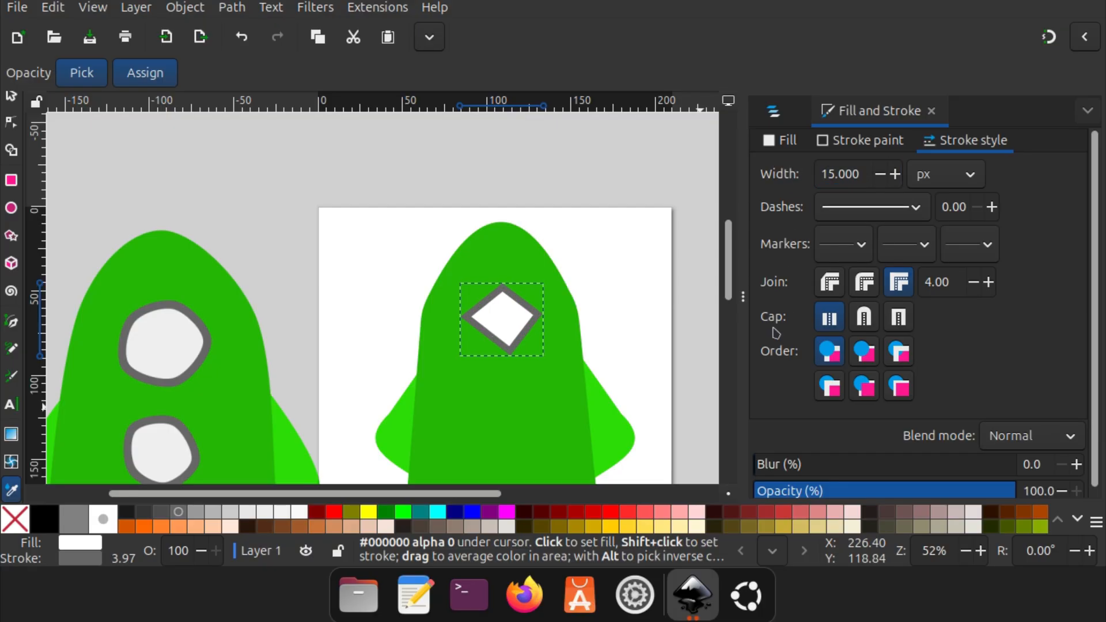
Bend the diamond window's straight edges outward into curves to form a rounded window
{"action": "left_click", "coordinate": [18, 124]}
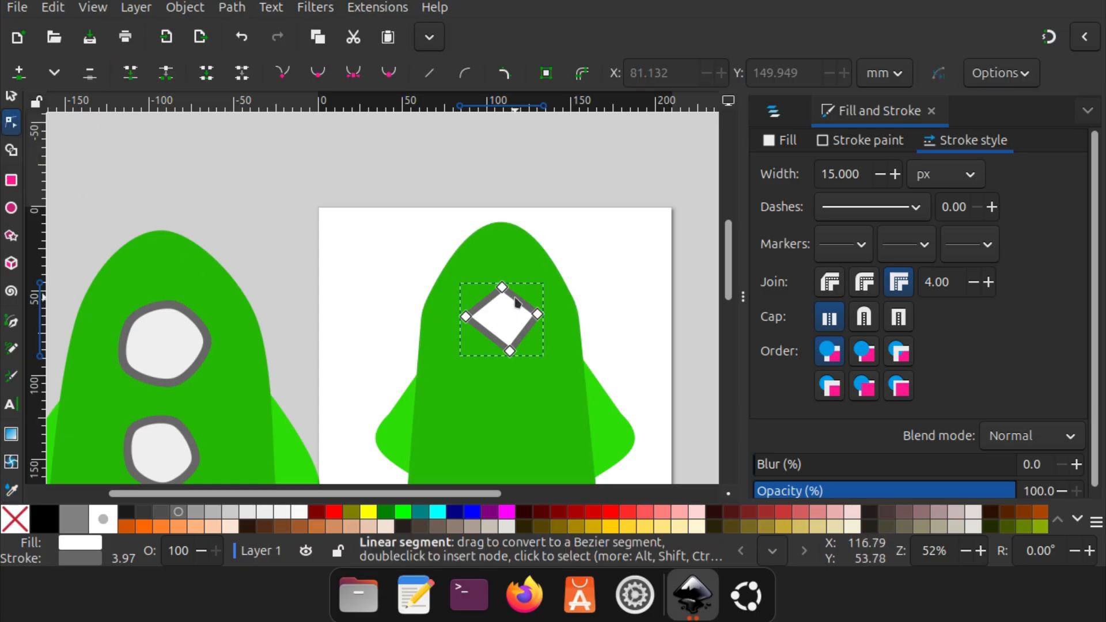
{"action": "left_click_drag", "start_coordinate": [518, 300], "coordinate": [528, 292]}
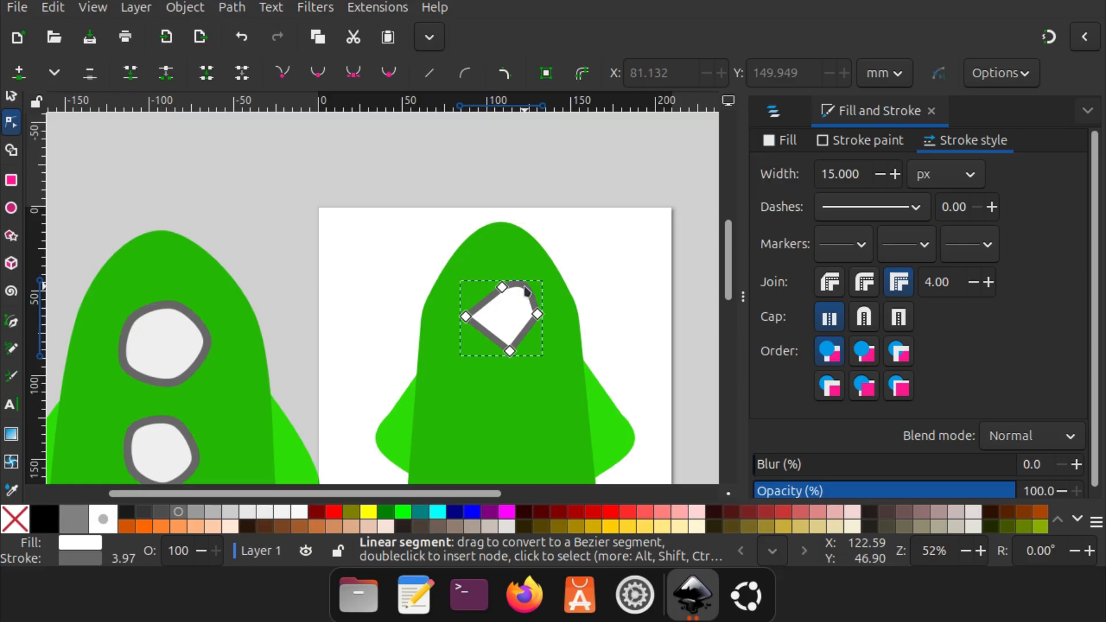
{"action": "left_click_drag", "start_coordinate": [524, 340], "coordinate": [471, 346]}
{"action": "scroll", "coordinate": [497, 310], "scroll_direction": "up", "scroll_amount": 2}
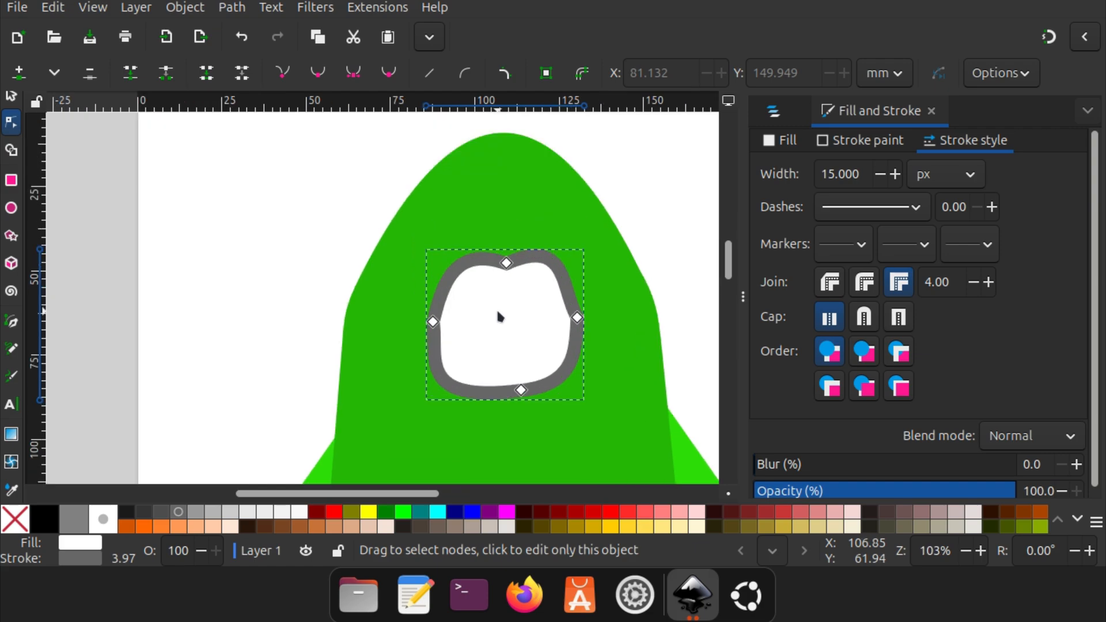
Smooth the dent at the window's top node by lowering both of its handles until they are nearly horizontal
{"action": "left_click", "coordinate": [506, 264]}
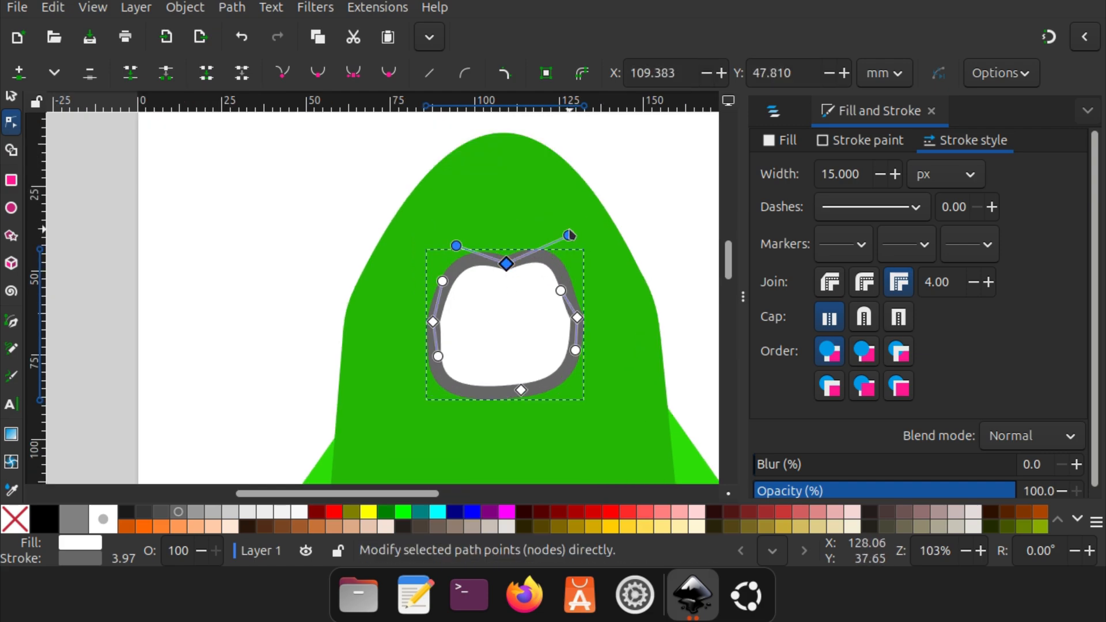
{"action": "left_click_drag", "start_coordinate": [569, 230], "coordinate": [577, 254]}
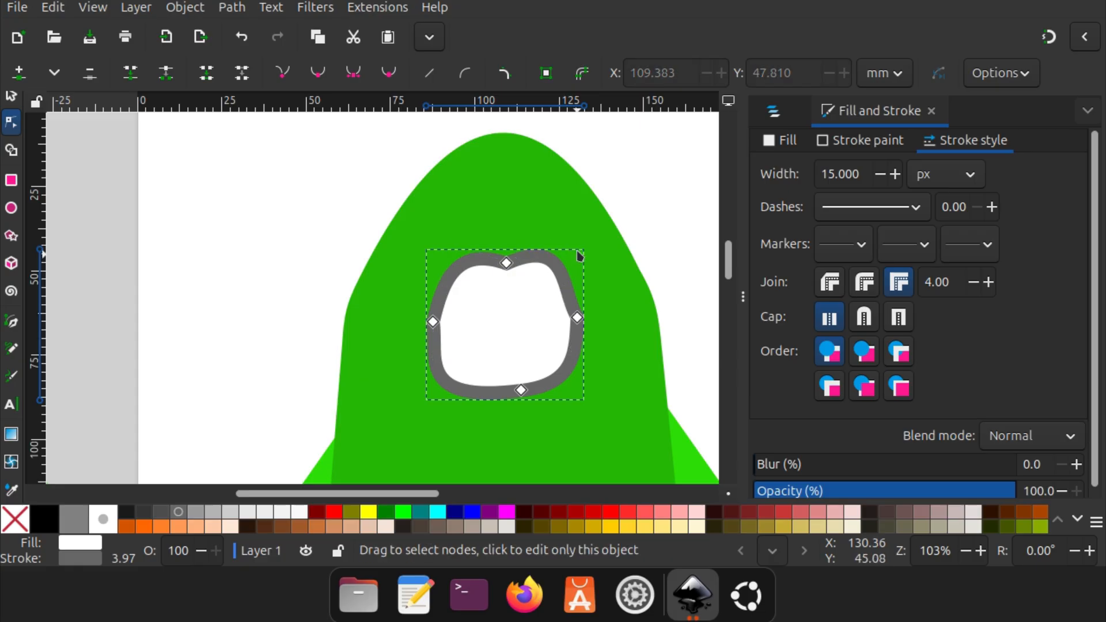
{"action": "left_click", "coordinate": [505, 265]}
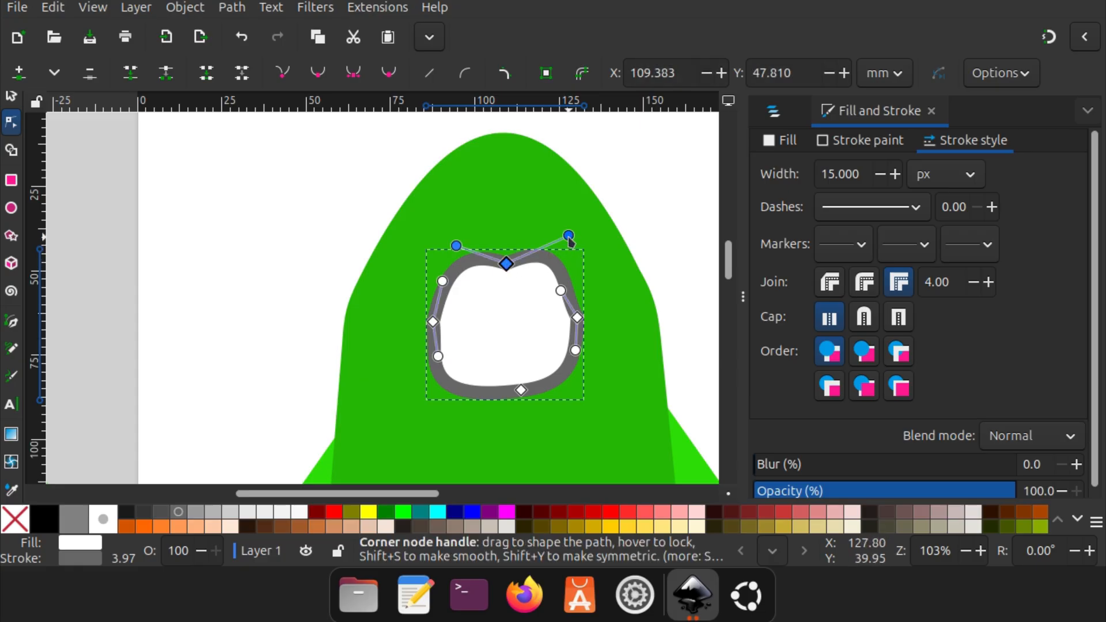
{"action": "left_click_drag", "start_coordinate": [568, 236], "coordinate": [569, 269]}
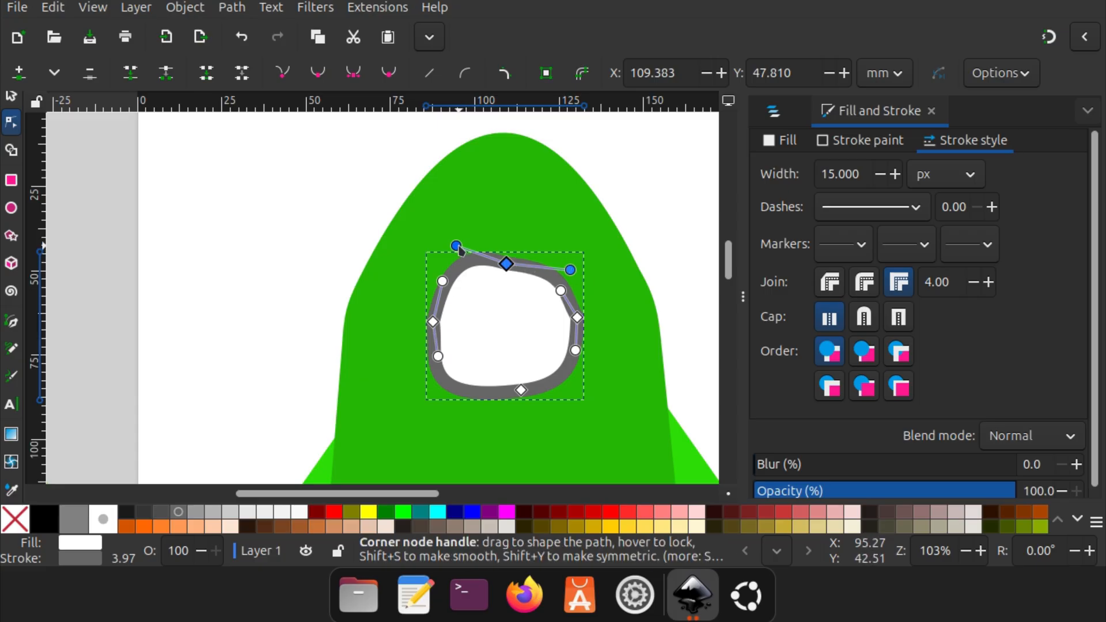
{"action": "left_click_drag", "start_coordinate": [456, 246], "coordinate": [464, 265]}
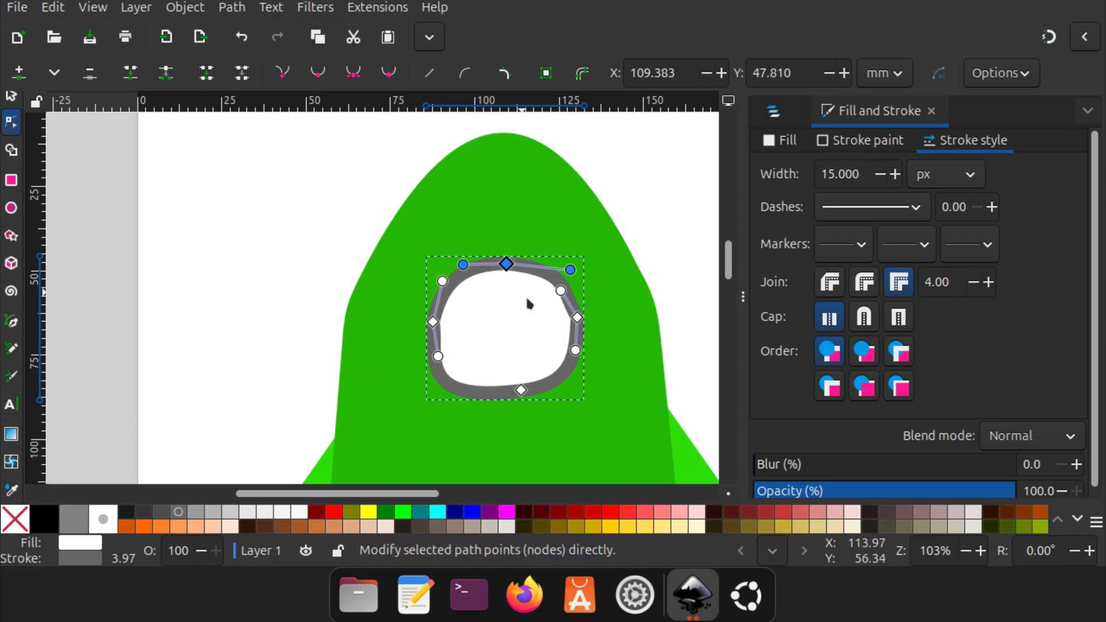
{"action": "left_click", "coordinate": [604, 322]}
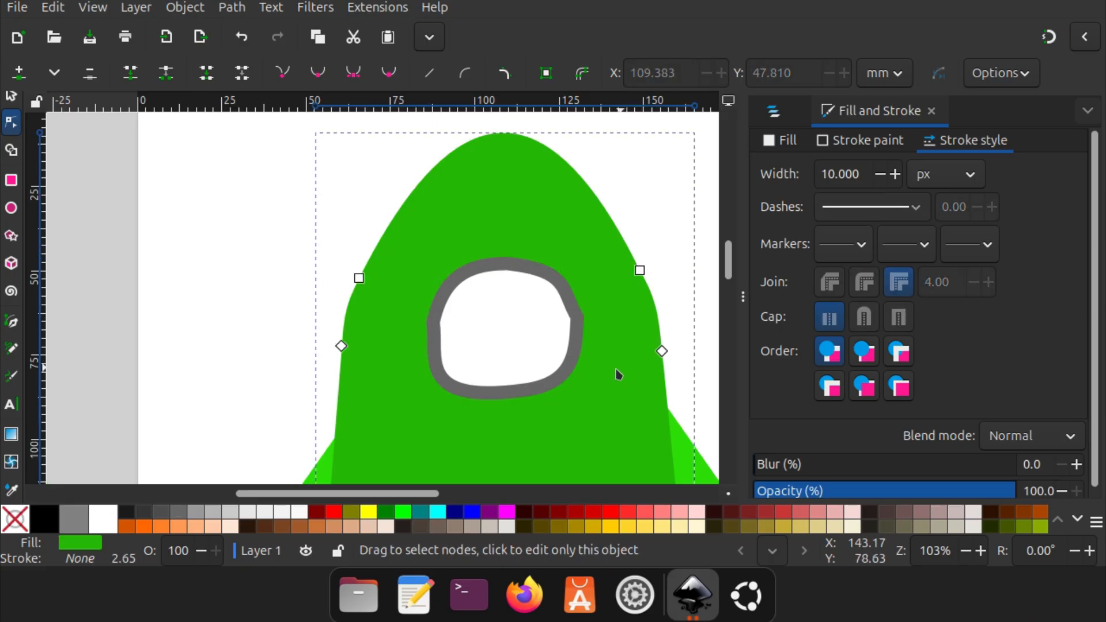
Smooth the window's right node by moving its upper handle outward and its lower handle slightly down, aligning them nearly vertically
{"action": "left_click", "coordinate": [580, 324]}
{"action": "left_click", "coordinate": [578, 319]}
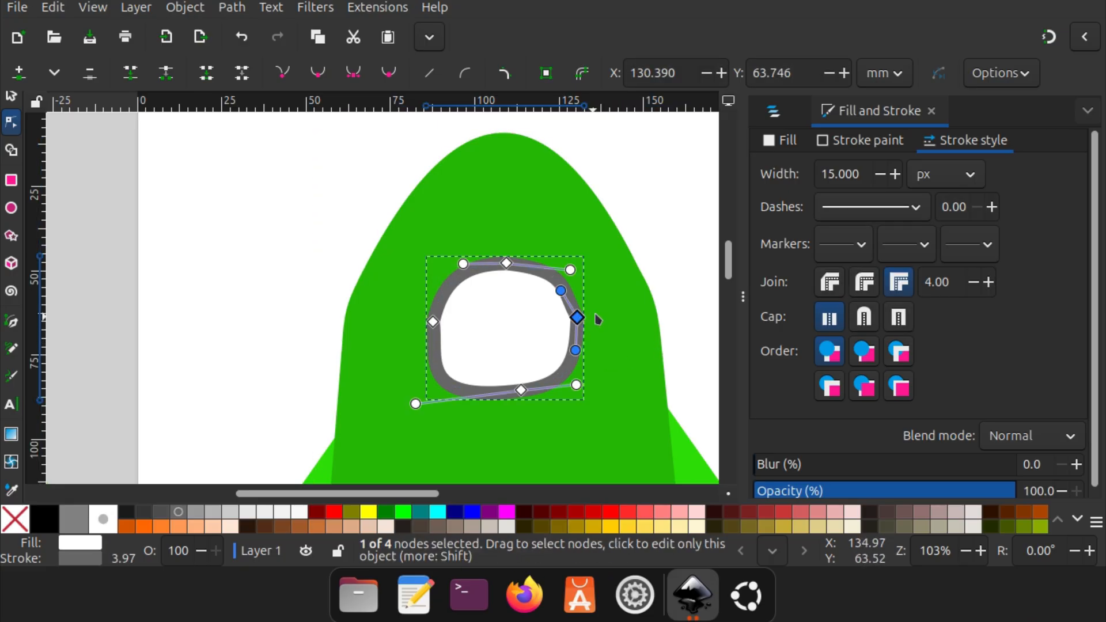
{"action": "left_click_drag", "start_coordinate": [562, 291], "coordinate": [574, 286]}
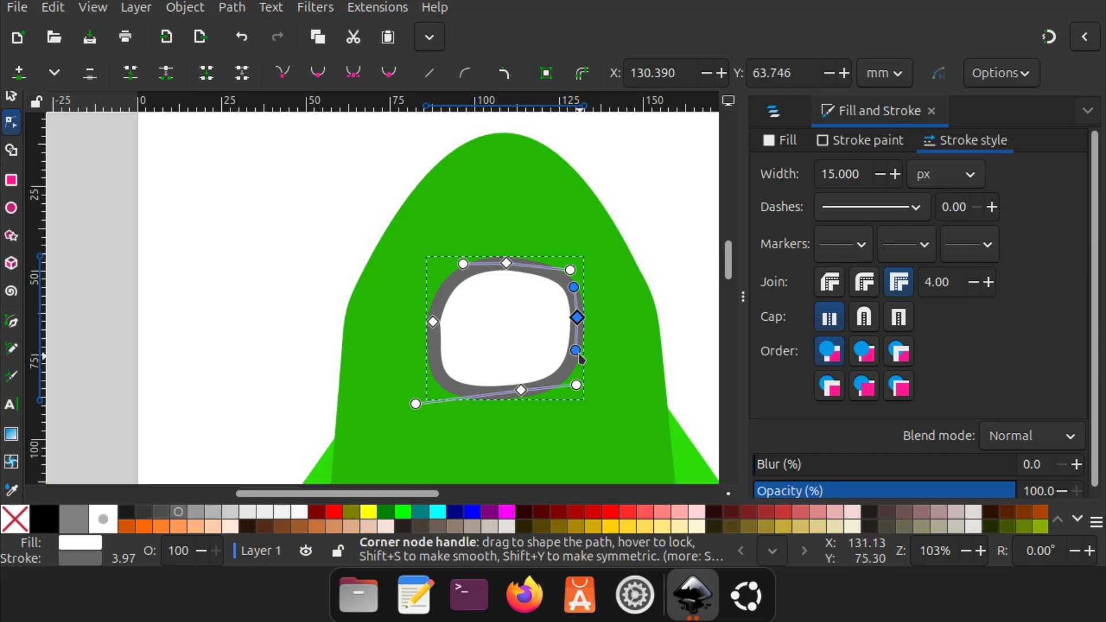
{"action": "left_click_drag", "start_coordinate": [580, 358], "coordinate": [580, 361]}
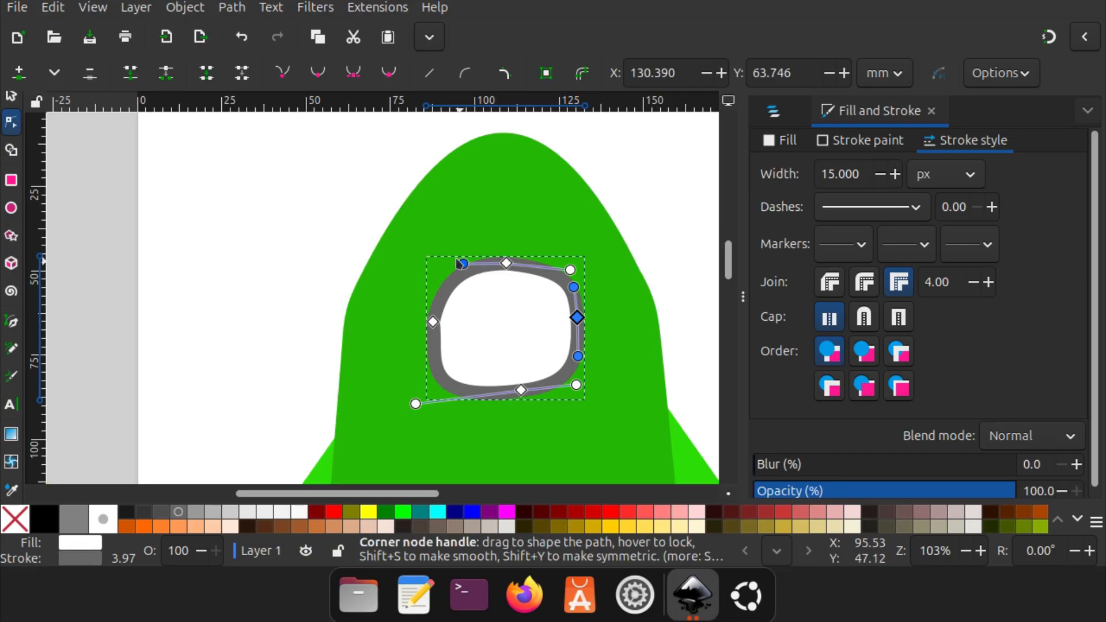
Refine the rounded window's left node by moving its upper handle outward so it is nearly vertical above the node
{"action": "left_click", "coordinate": [434, 321]}
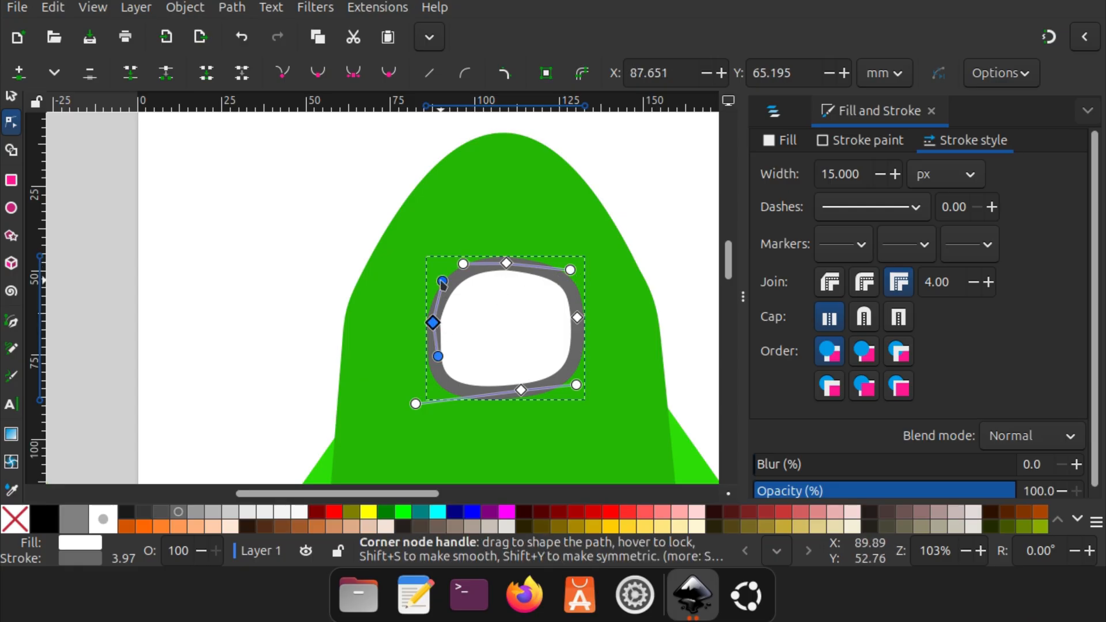
{"action": "mouse_move", "coordinate": [442, 281]}
{"action": "left_mouse_down"}
{"action": "mouse_move", "coordinate": [430, 266]}
{"action": "mouse_move", "coordinate": [435, 279]}
{"action": "left_mouse_up"}
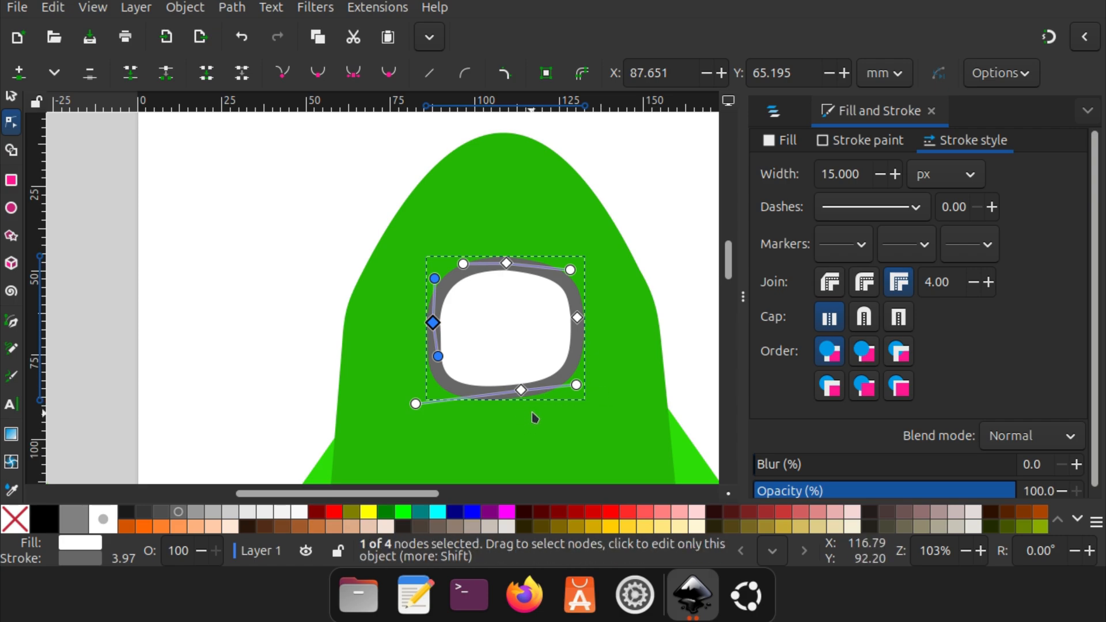
{"action": "left_click", "coordinate": [535, 417]}
{"action": "scroll", "coordinate": [515, 421], "scroll_direction": "down", "scroll_amount": 2}
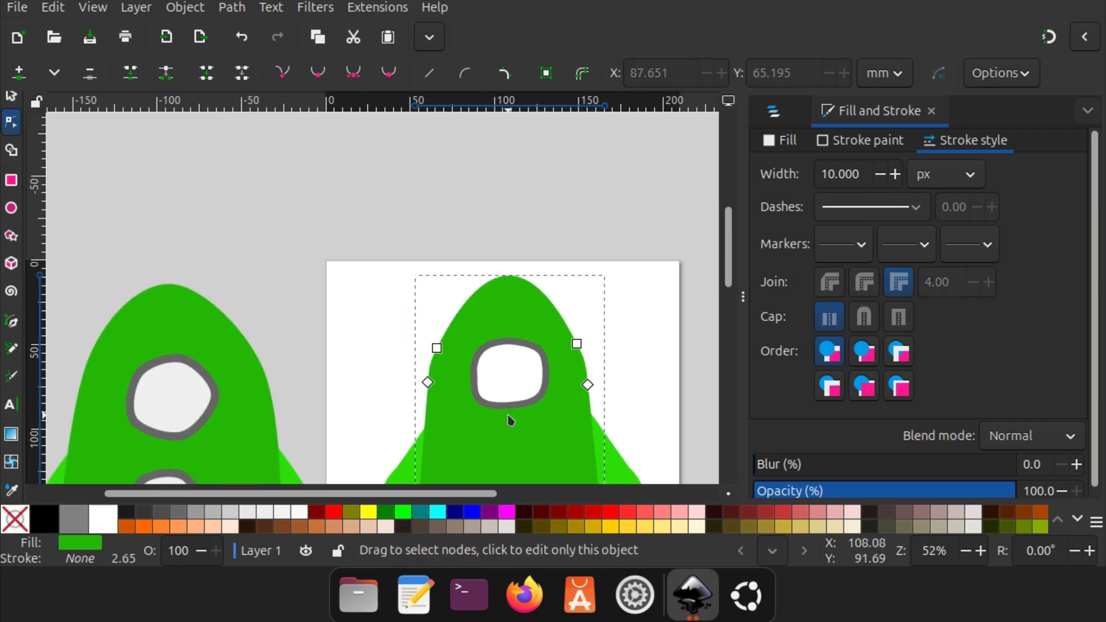
{"action": "scroll", "coordinate": [509, 420], "scroll_direction": "down", "scroll_amount": 6}
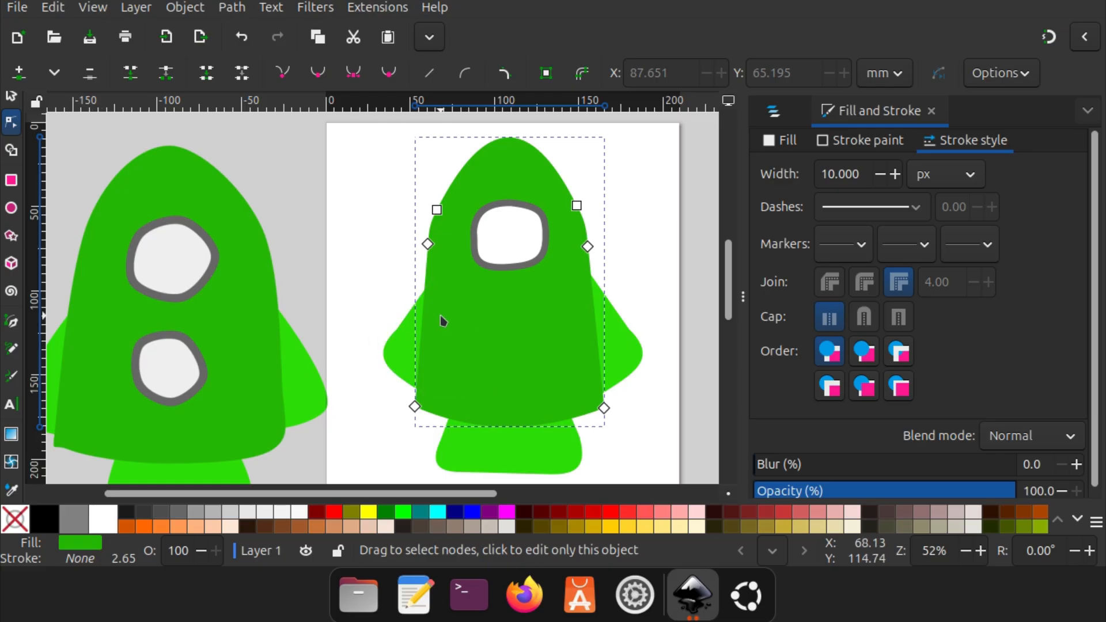
Narrow the upper window symmetrically about its centre to about 41 mm wide, keeping its height
{"action": "left_click", "coordinate": [502, 218]}
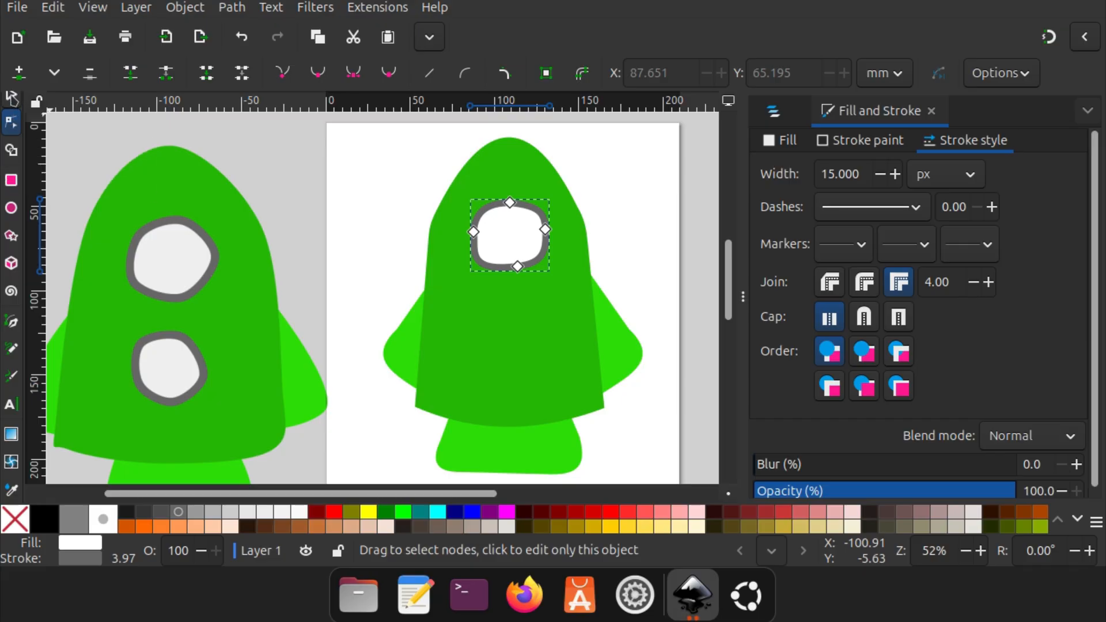
{"action": "left_click", "coordinate": [12, 98]}
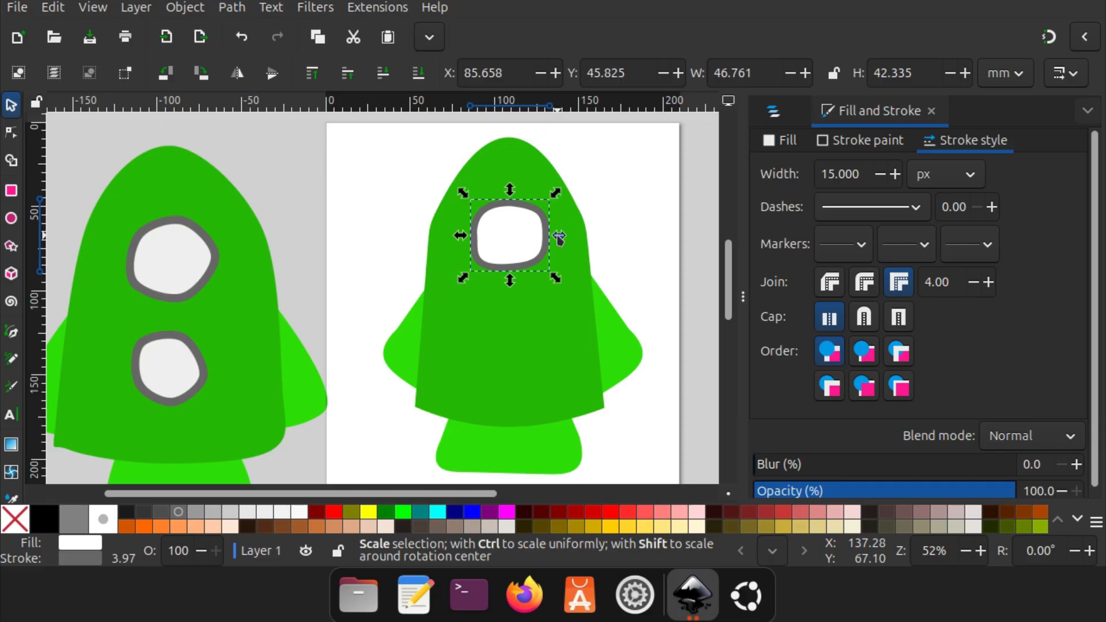
{"action": "key", "text": "shift"}
{"action": "left_click_drag", "start_coordinate": [559, 236], "coordinate": [553, 237]}
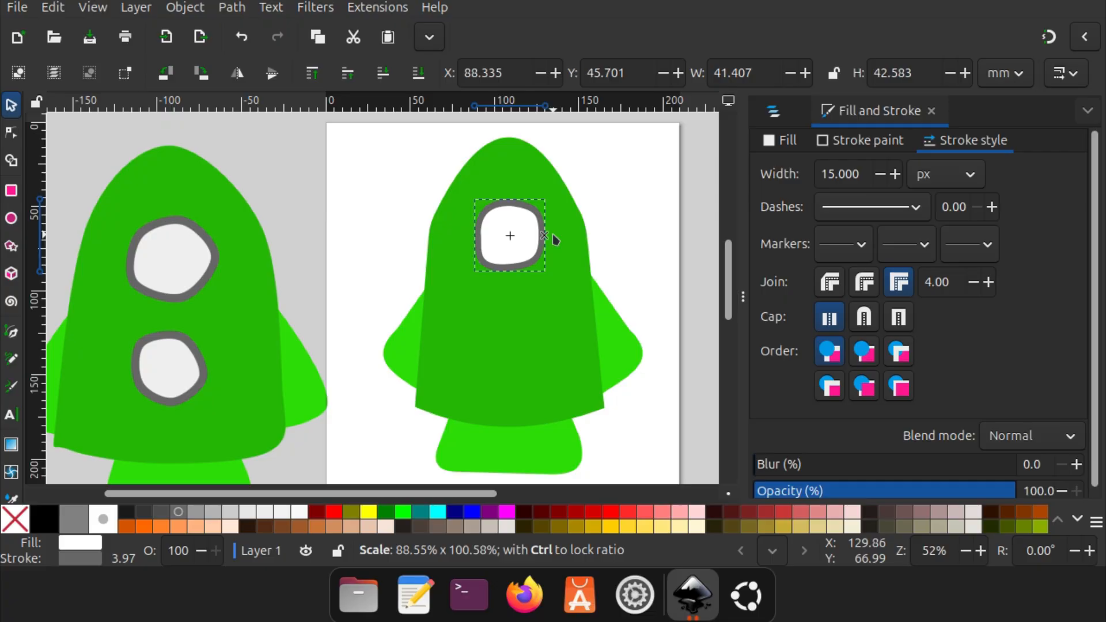
{"action": "left_click_drag", "start_coordinate": [554, 239], "coordinate": [551, 239]}
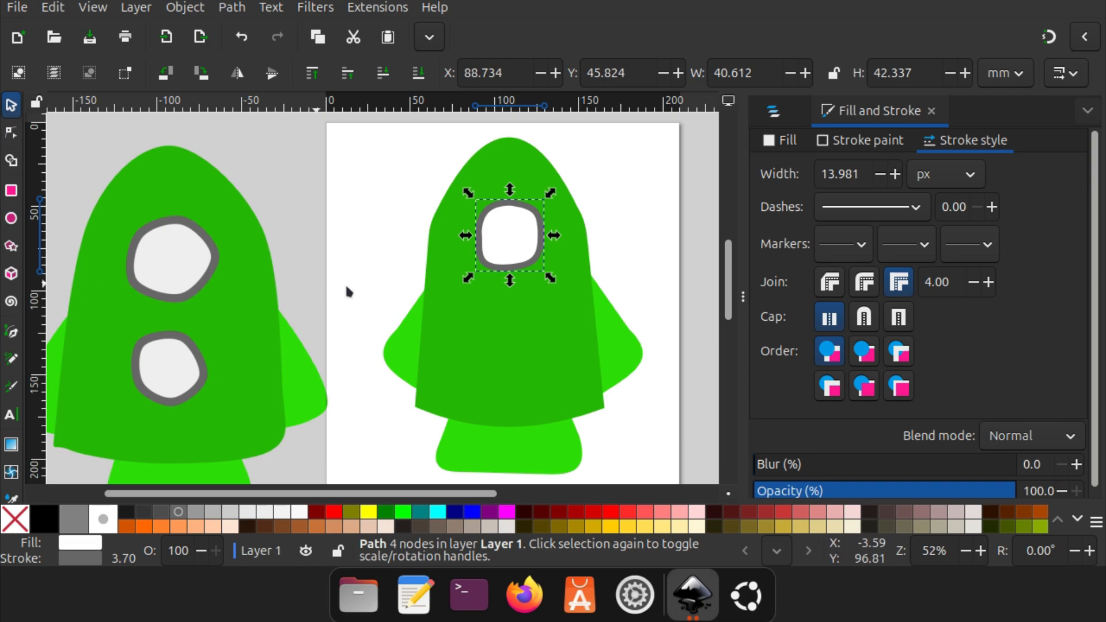
Draw an ellipse about 35 by 38 mm on the lower part of the body for a second window and convert it to a path
{"action": "left_click", "coordinate": [11, 218]}
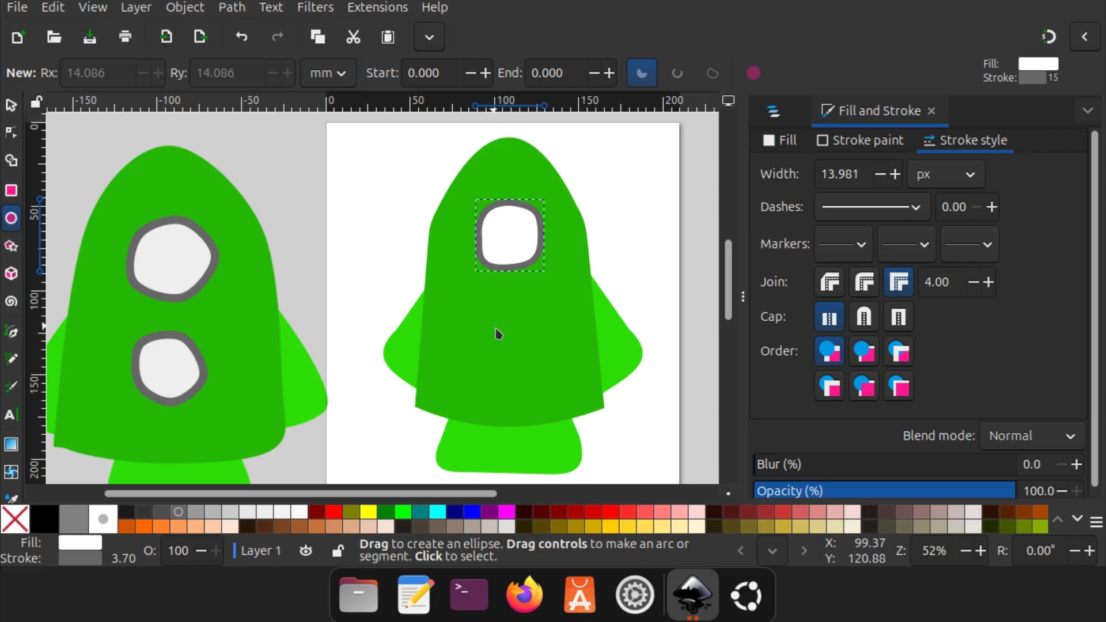
{"action": "left_click_drag", "start_coordinate": [490, 322], "coordinate": [553, 393]}
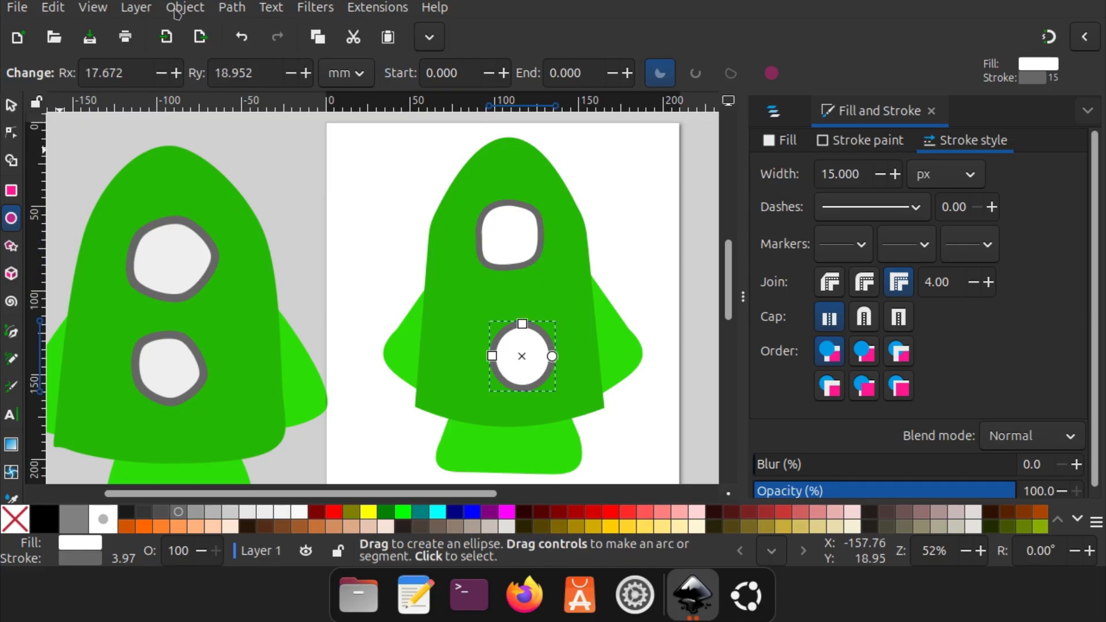
{"action": "left_click", "coordinate": [232, 8]}
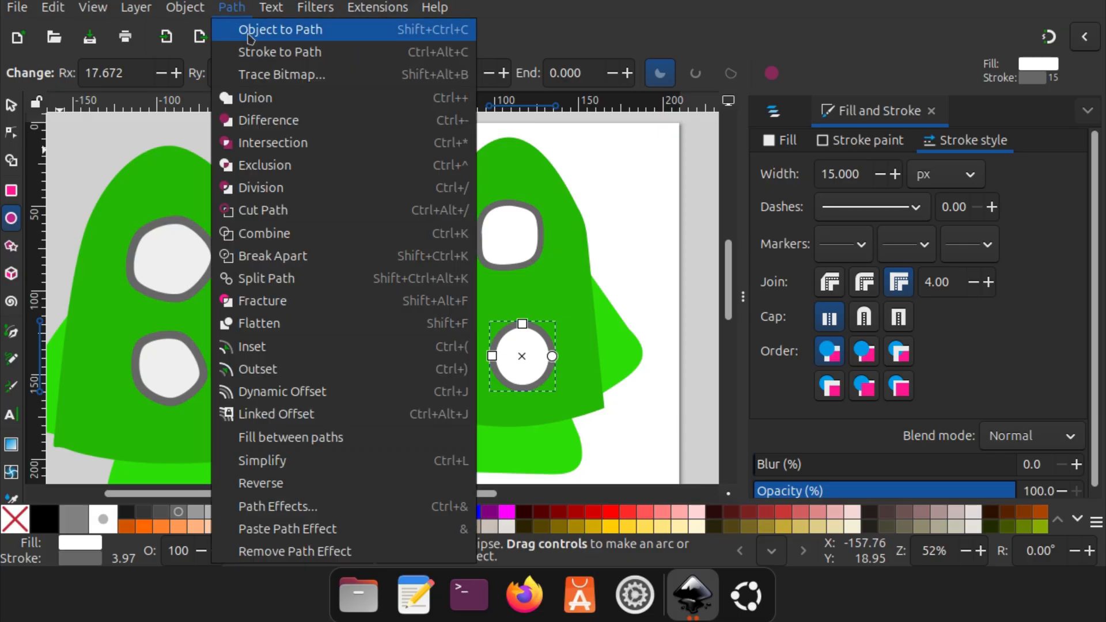
{"action": "left_click", "coordinate": [250, 29]}
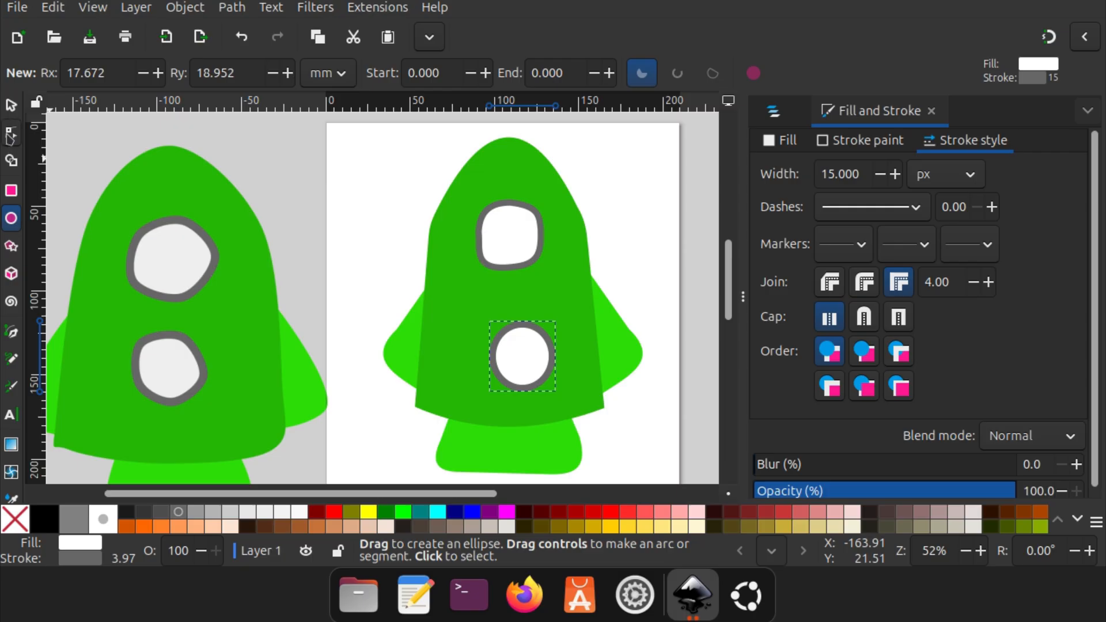
Enlarge the lower window by moving its top, right, bottom and left nodes slightly outward
{"action": "left_click", "coordinate": [10, 135]}
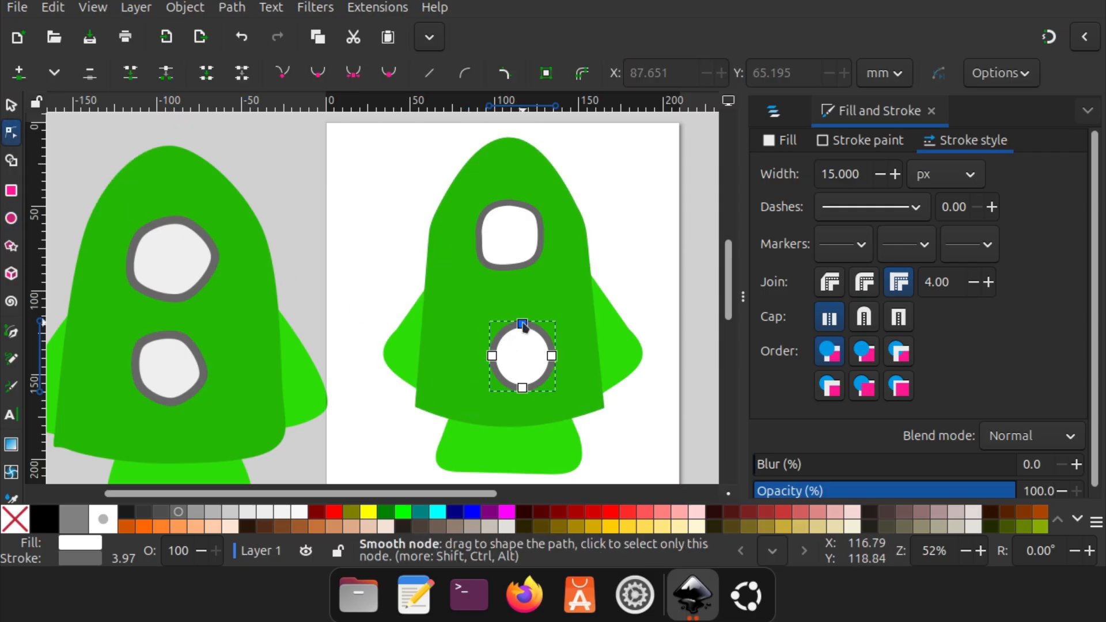
{"action": "left_click_drag", "start_coordinate": [523, 325], "coordinate": [521, 318]}
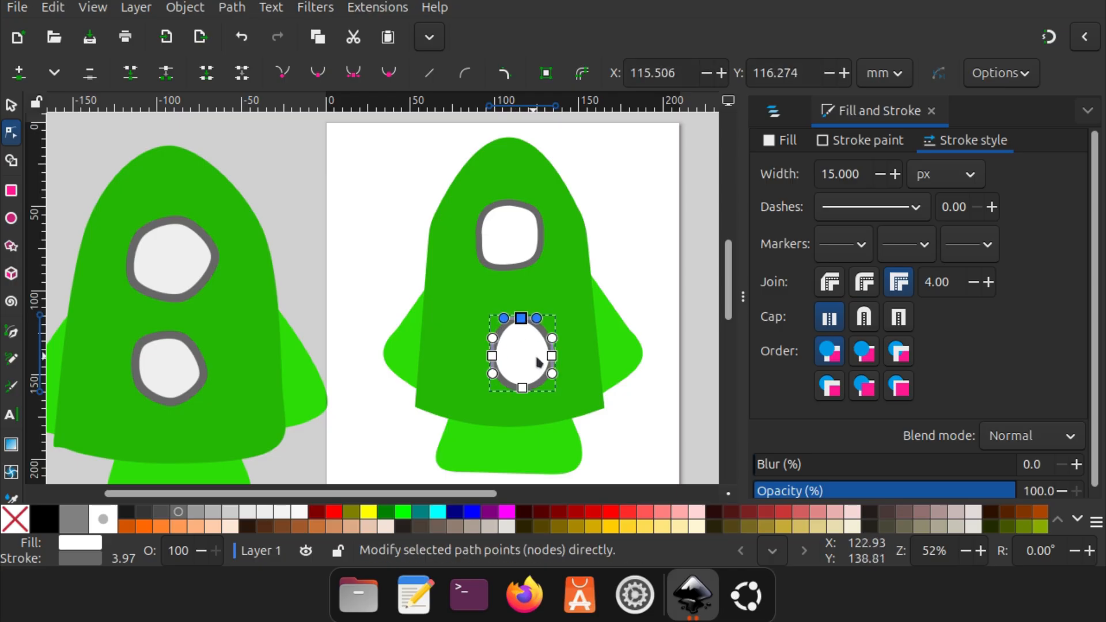
{"action": "left_click_drag", "start_coordinate": [551, 356], "coordinate": [557, 355]}
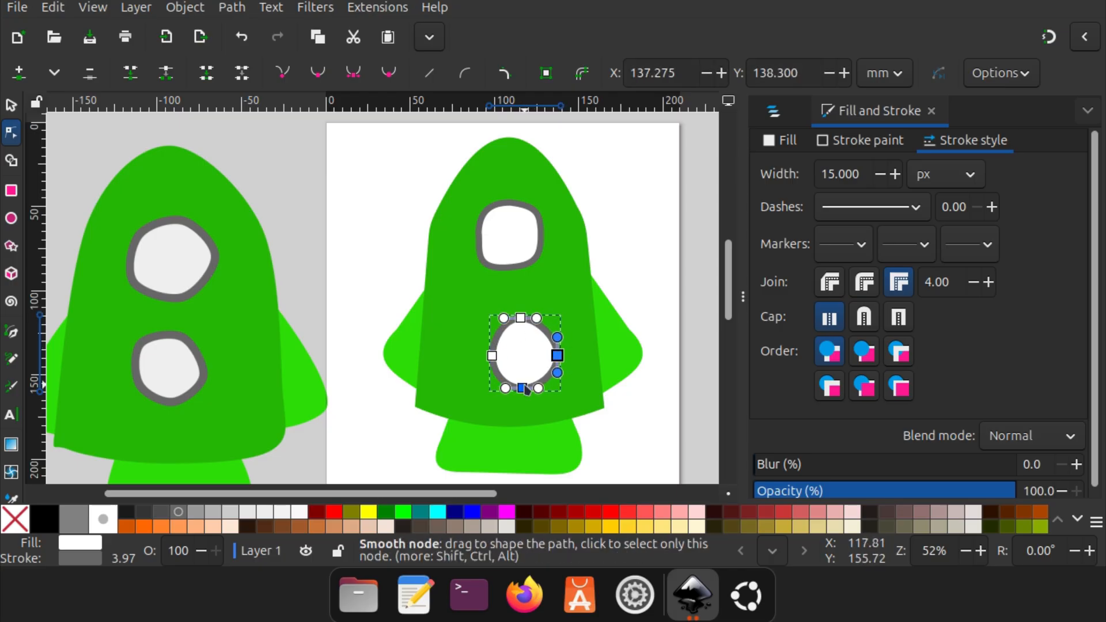
{"action": "left_click_drag", "start_coordinate": [523, 389], "coordinate": [523, 394]}
{"action": "left_click_drag", "start_coordinate": [491, 357], "coordinate": [483, 354]}
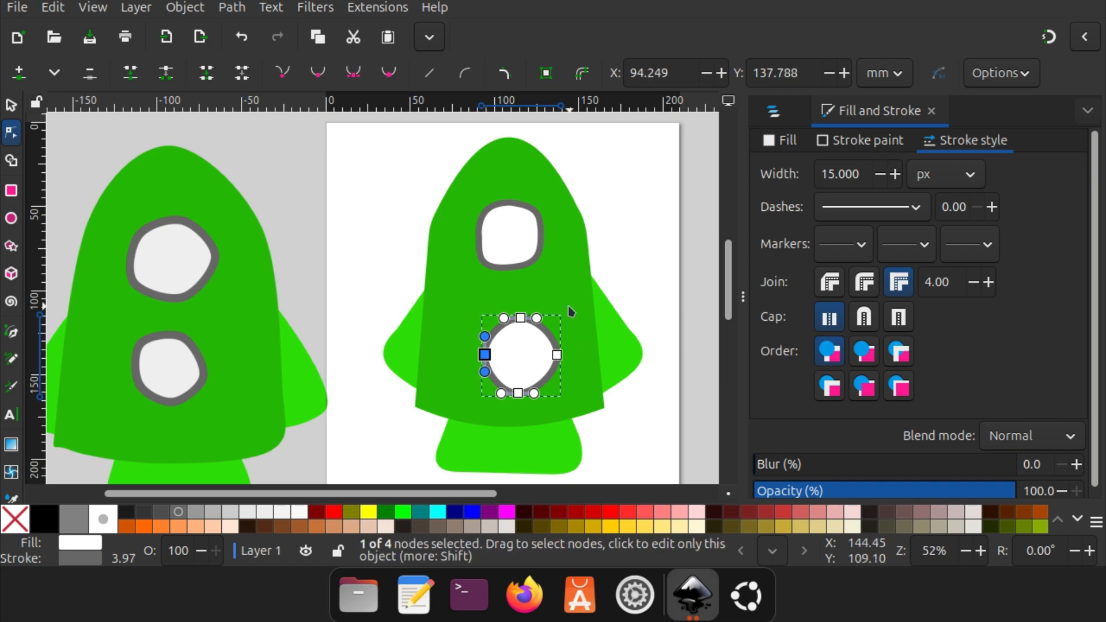
{"action": "key", "text": "Escape"}
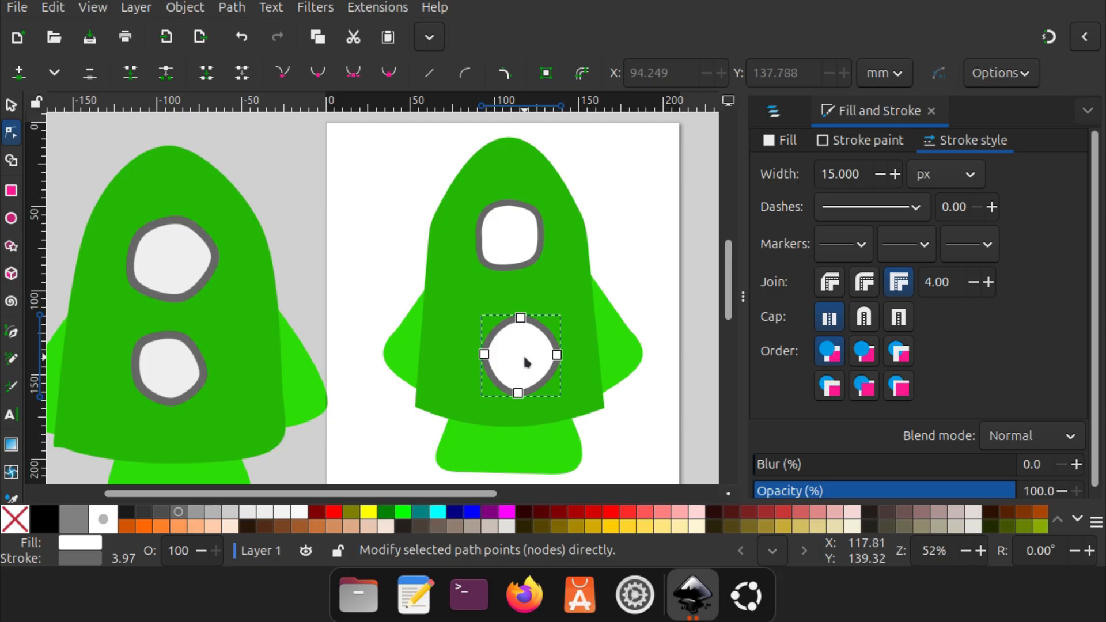
Insert an extra node midway along each of the lower window's four curved segments
{"action": "left_click", "coordinate": [544, 333]}
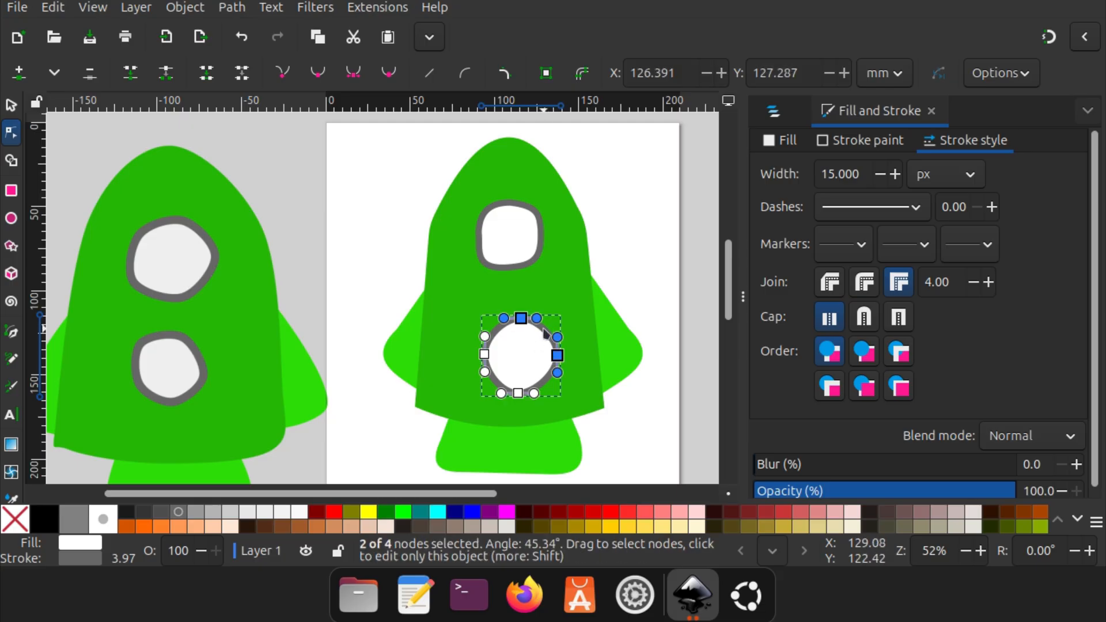
{"action": "double_click", "coordinate": [543, 385]}
{"action": "double_click", "coordinate": [493, 377]}
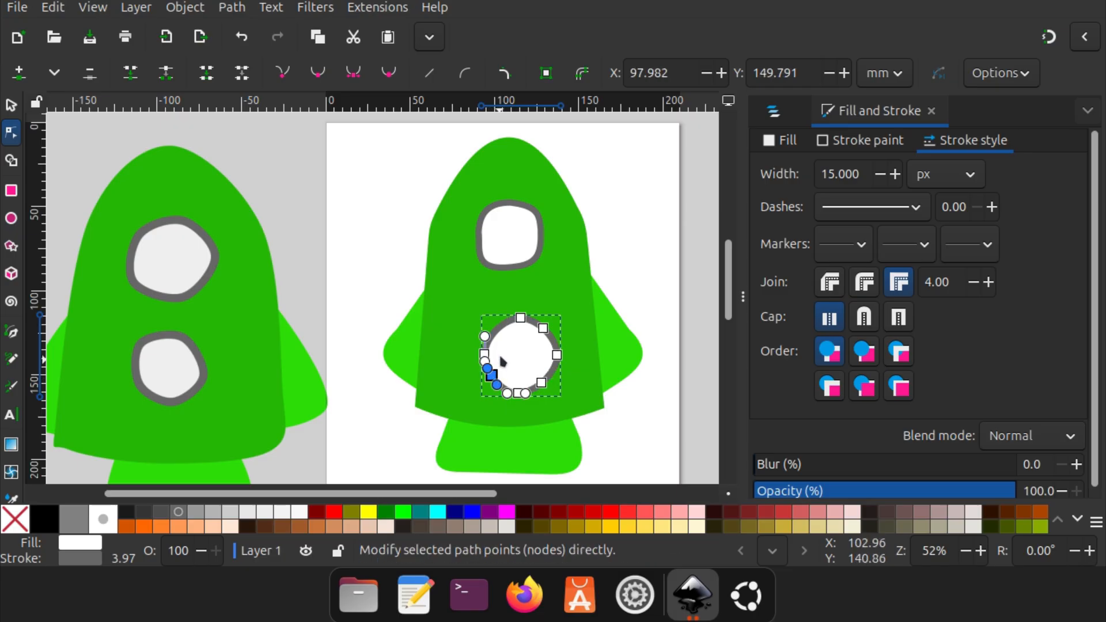
{"action": "double_click", "coordinate": [497, 327]}
Nudge the nodes on the lower window's right side to give it a slightly irregular, rounded outline
{"action": "scroll", "coordinate": [522, 336], "scroll_direction": "up", "scroll_amount": 2, "text": "ctrl"}
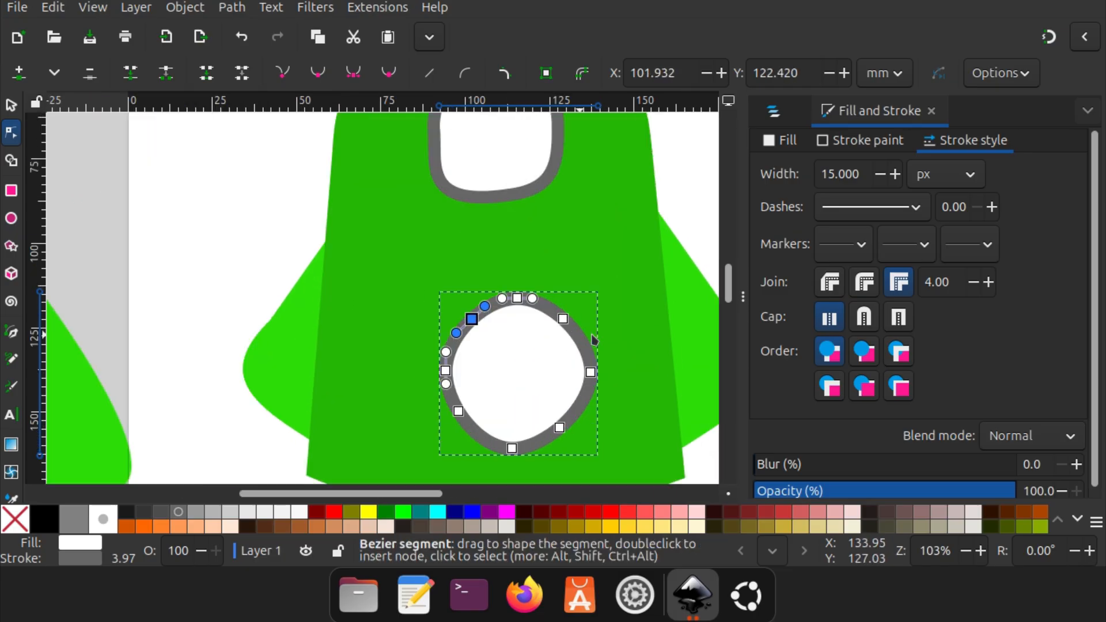
{"action": "left_click_drag", "start_coordinate": [563, 321], "coordinate": [561, 324]}
{"action": "left_click_drag", "start_coordinate": [560, 429], "coordinate": [566, 433]}
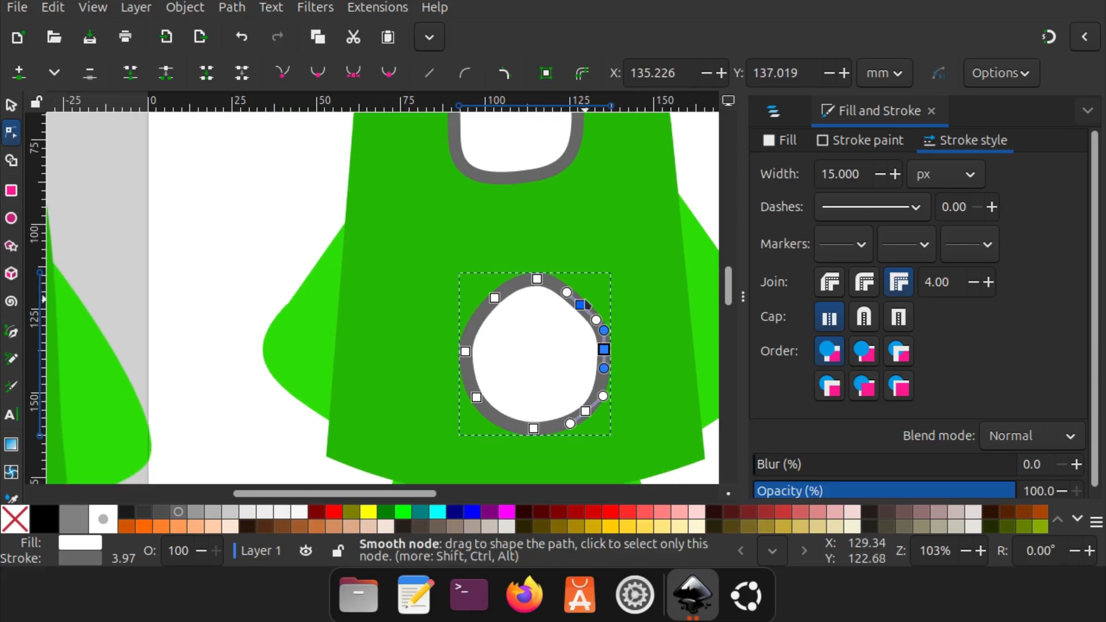
{"action": "left_click_drag", "start_coordinate": [585, 300], "coordinate": [583, 298]}
{"action": "key", "text": "Escape"}
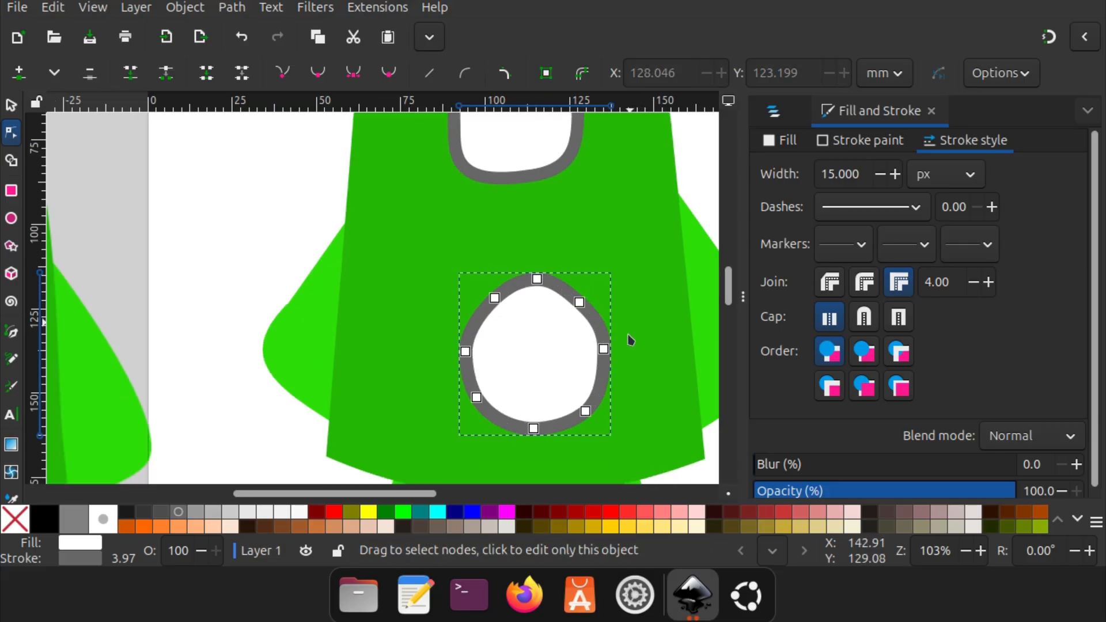
{"action": "scroll", "coordinate": [617, 378], "scroll_direction": "down", "scroll_amount": 2}
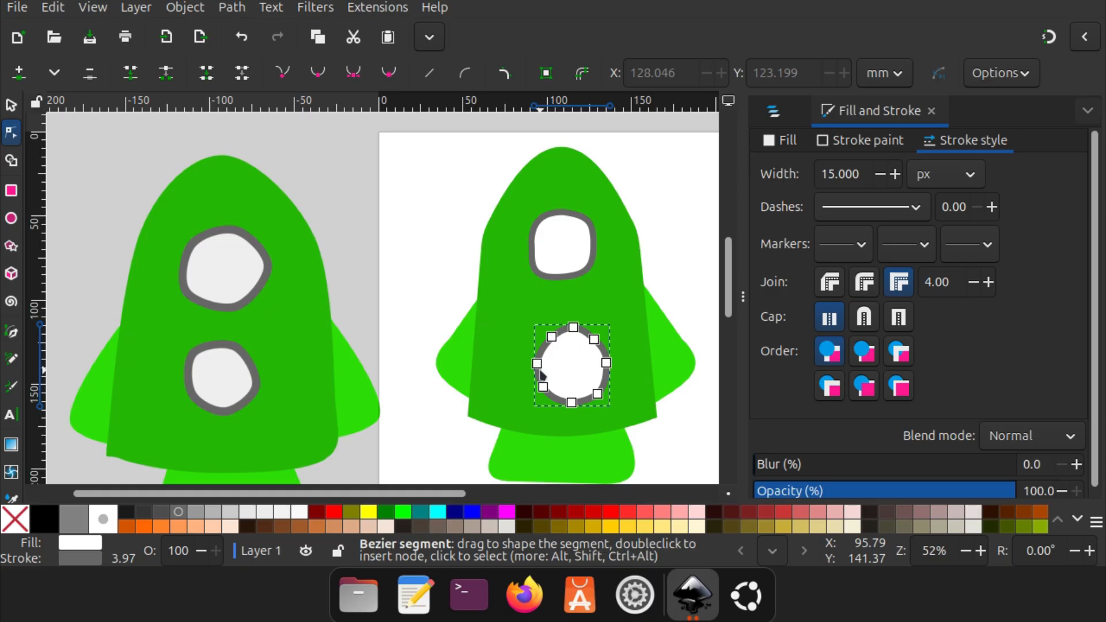
Centre the upper window on the spaceship body's vertical axis, aligning relative to the last selected object
{"action": "left_click", "coordinate": [9, 105]}
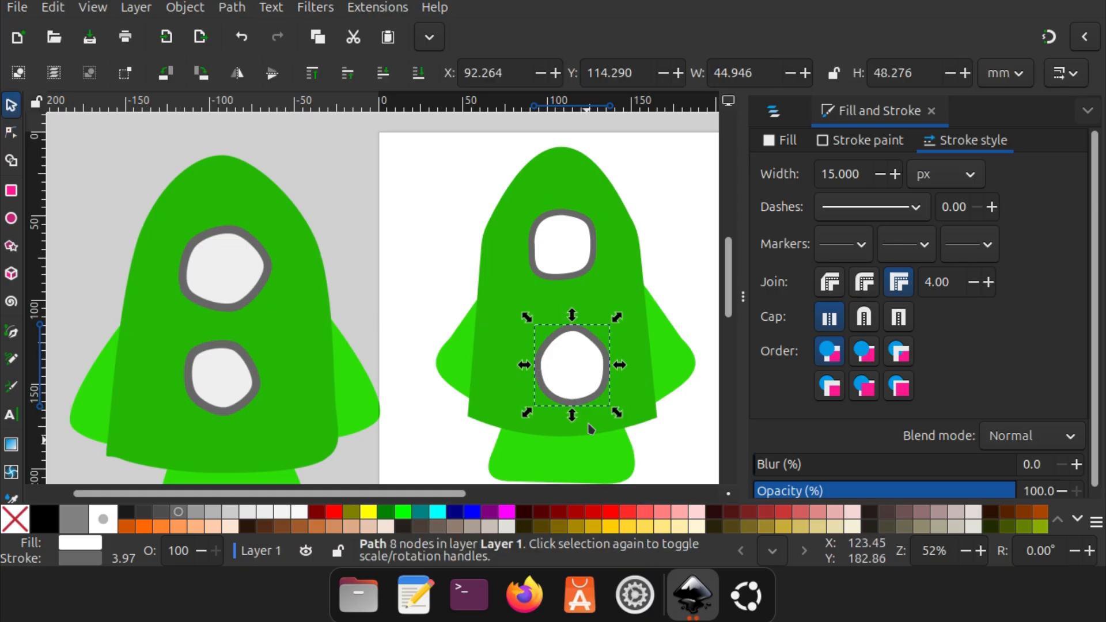
{"action": "left_click", "coordinate": [568, 276]}
{"action": "key", "text": "Escape"}
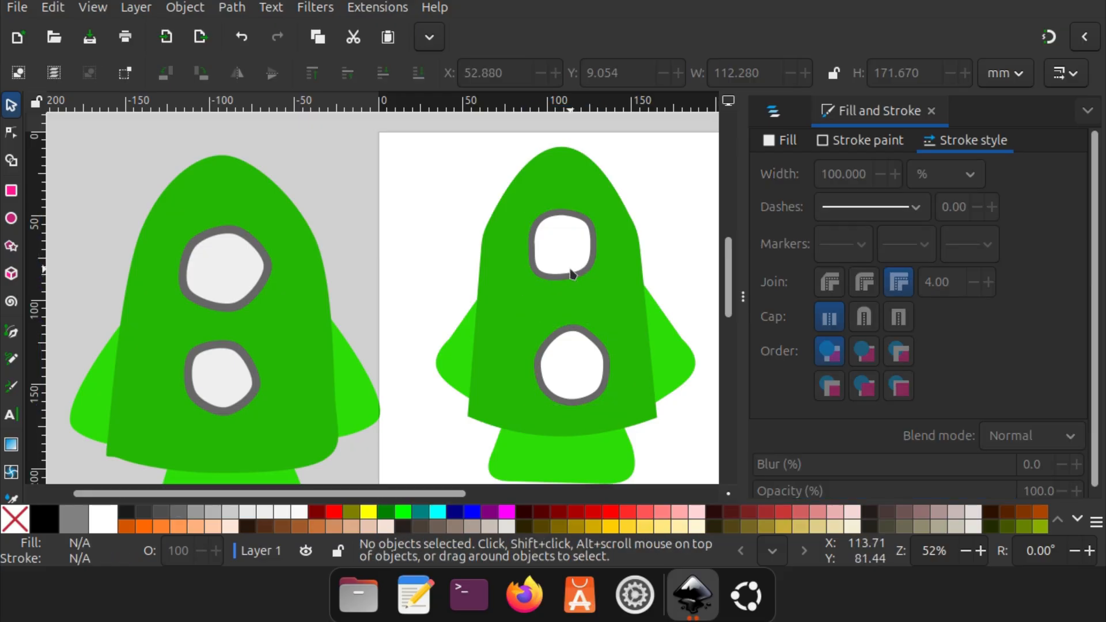
{"action": "left_click", "coordinate": [570, 274]}
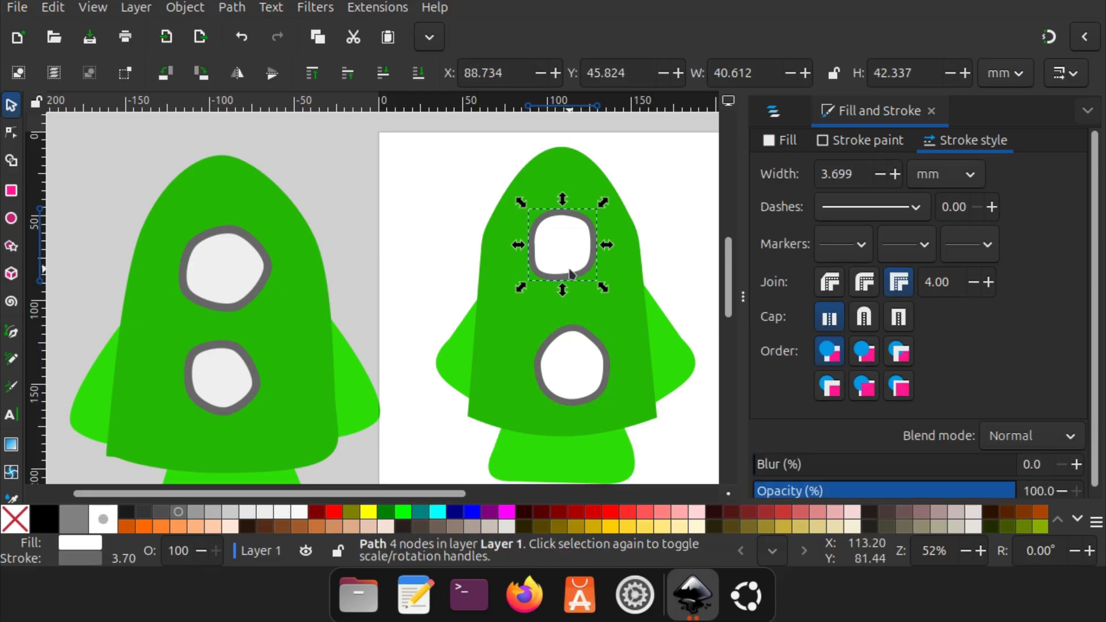
{"action": "left_click", "coordinate": [510, 334], "text": "shift"}
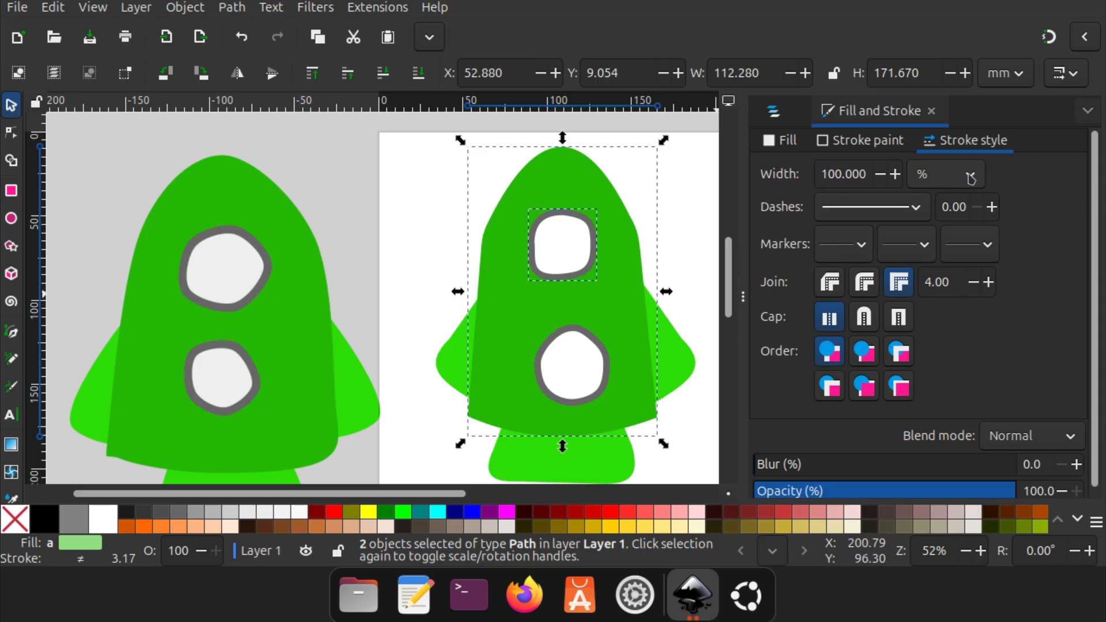
{"action": "left_click", "coordinate": [1087, 113]}
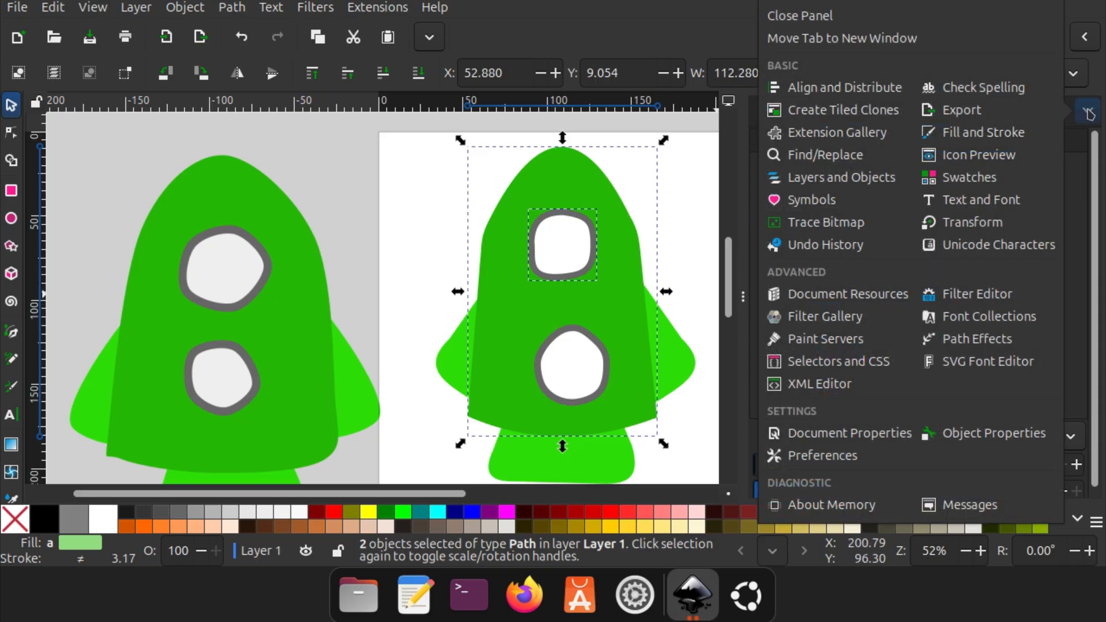
{"action": "left_click", "coordinate": [866, 88]}
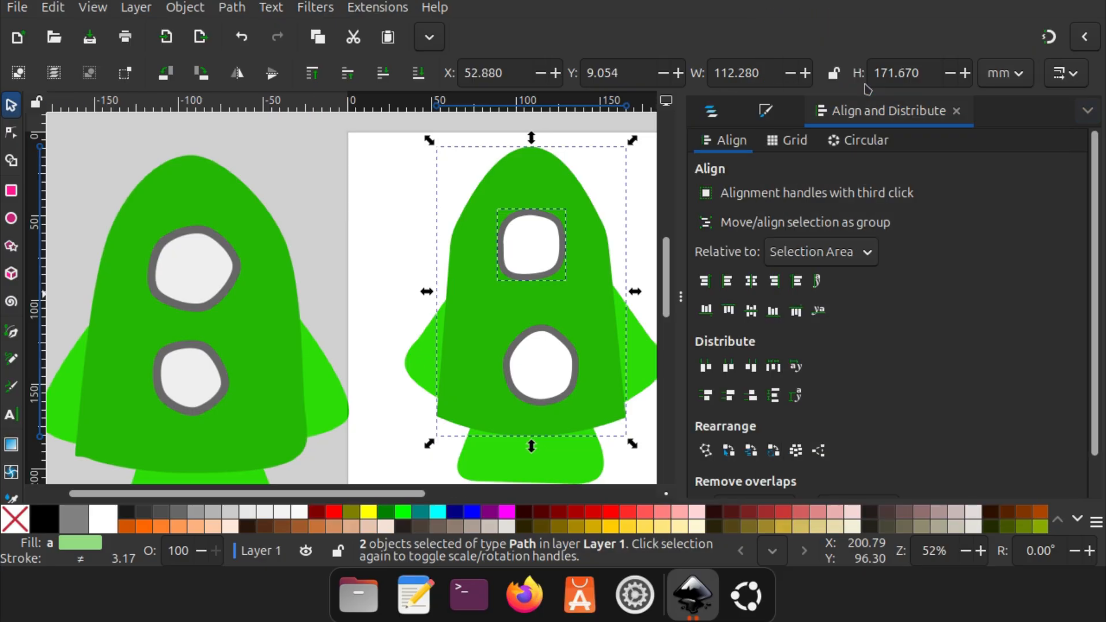
{"action": "left_click", "coordinate": [812, 254]}
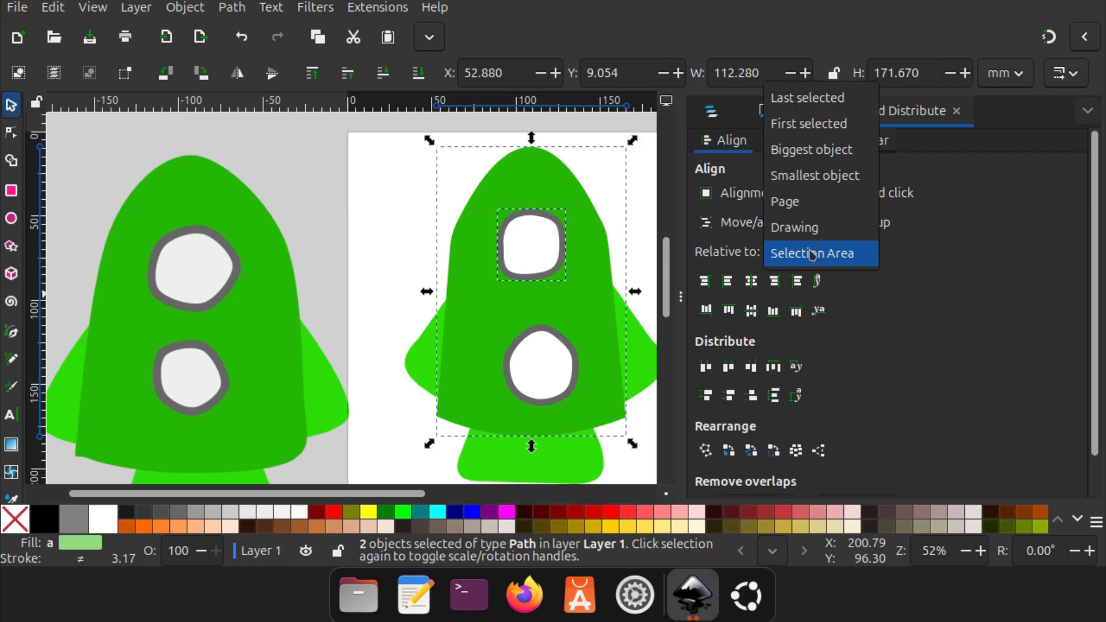
{"action": "left_click", "coordinate": [804, 99]}
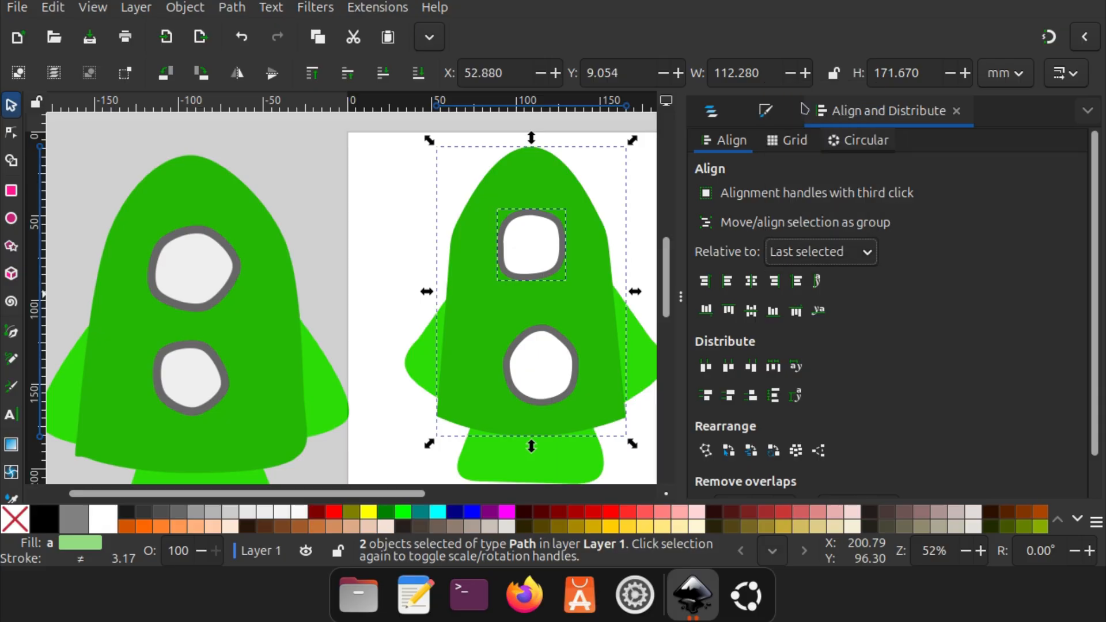
{"action": "left_click", "coordinate": [751, 282]}
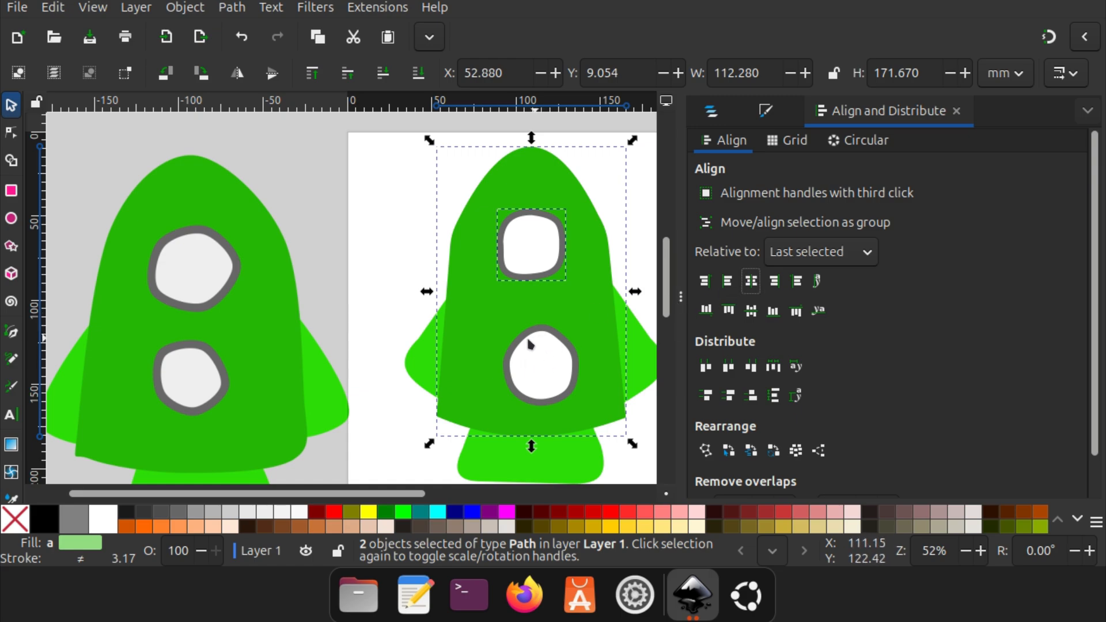
{"action": "left_click", "coordinate": [378, 244]}
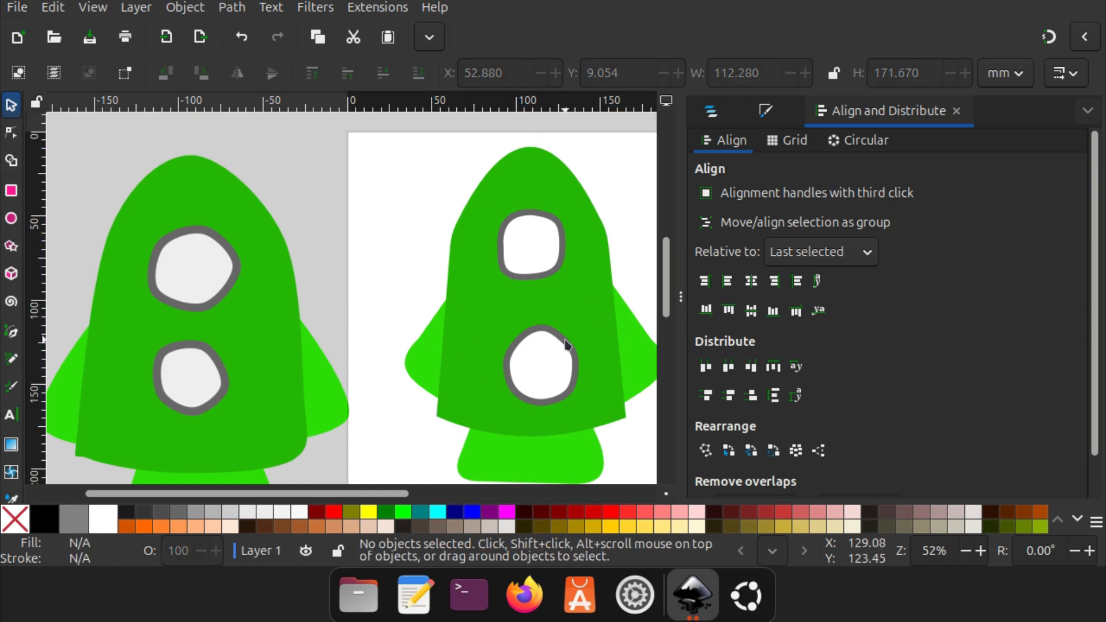
Centre the lower window on the spaceship body's vertical axis, aligning relative to the last selected object
{"action": "left_click", "coordinate": [558, 355]}
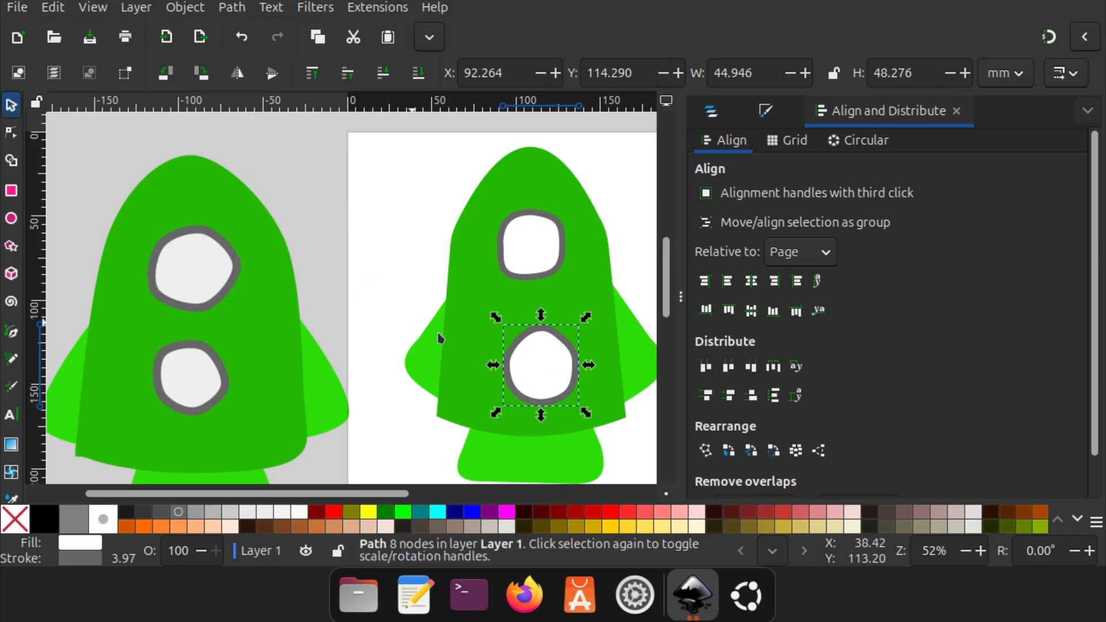
{"action": "key", "text": "shift"}
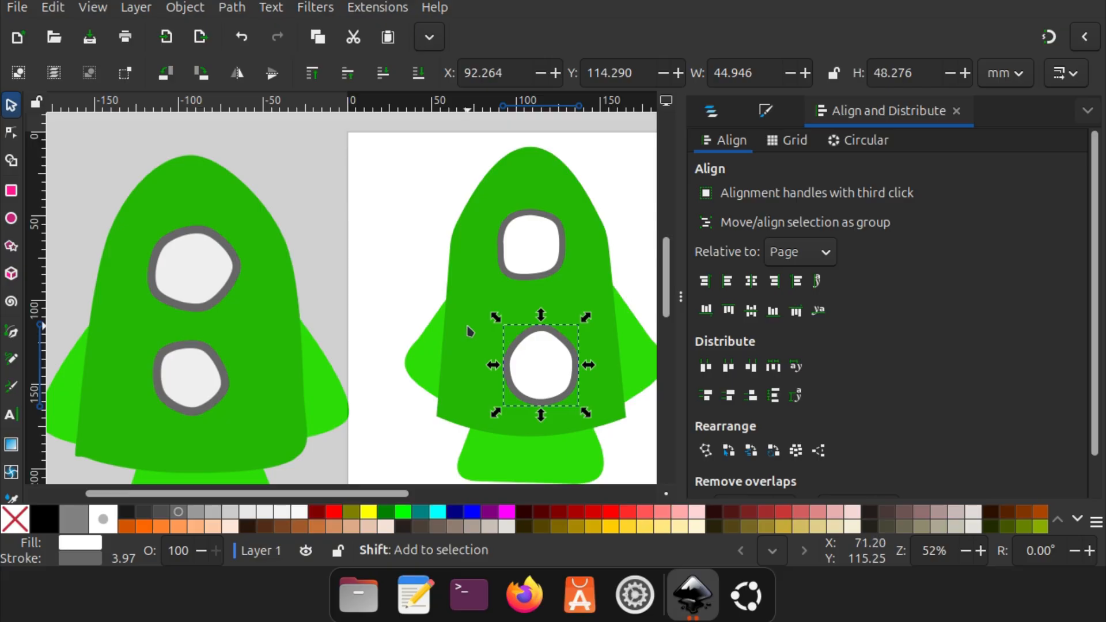
{"action": "left_click", "coordinate": [469, 331], "text": "shift"}
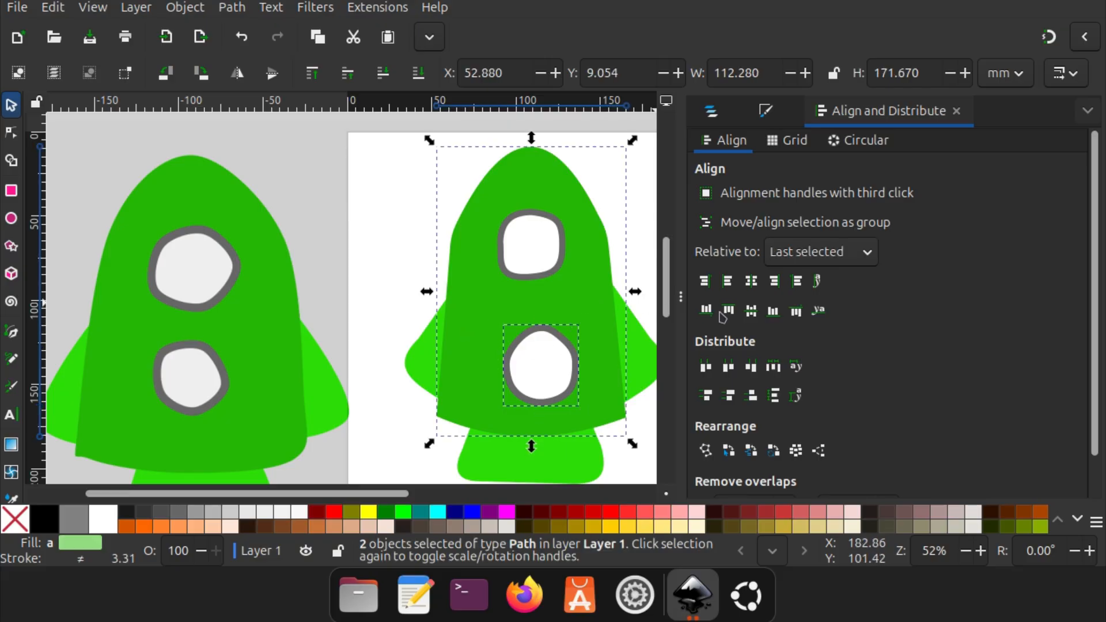
{"action": "left_click", "coordinate": [751, 282]}
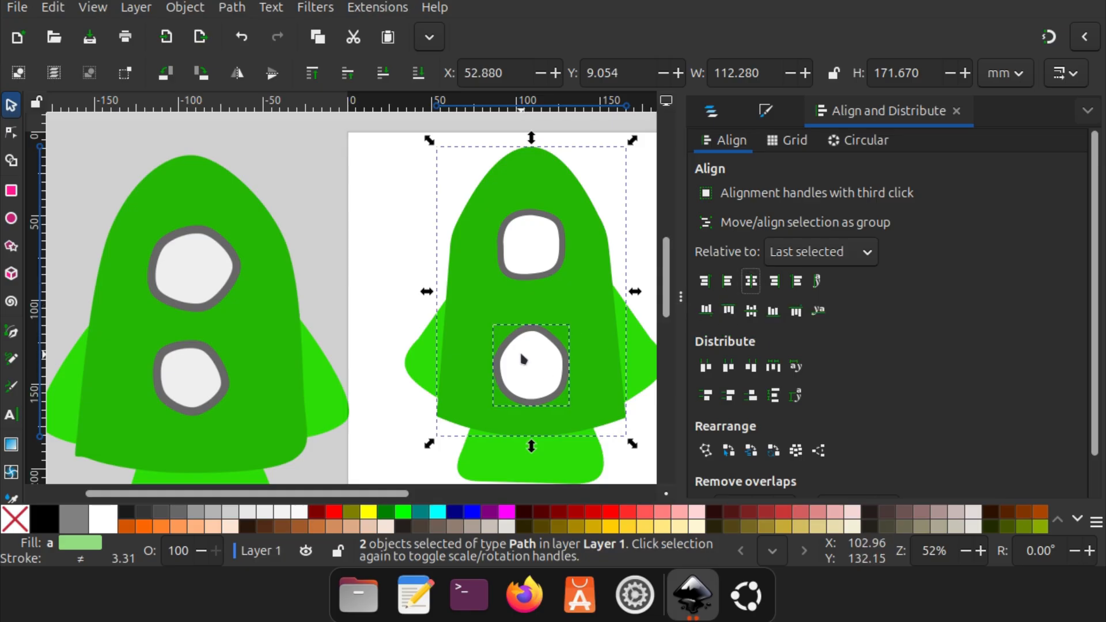
{"action": "scroll", "coordinate": [393, 287], "scroll_direction": "down", "scroll_amount": 3}
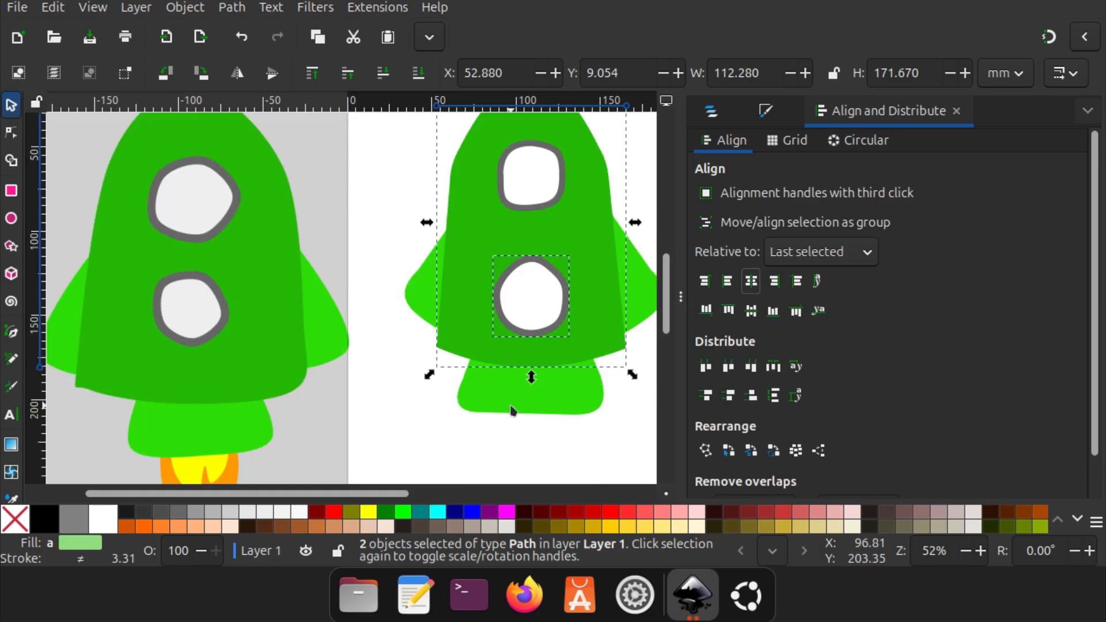
{"action": "left_click", "coordinate": [530, 441]}
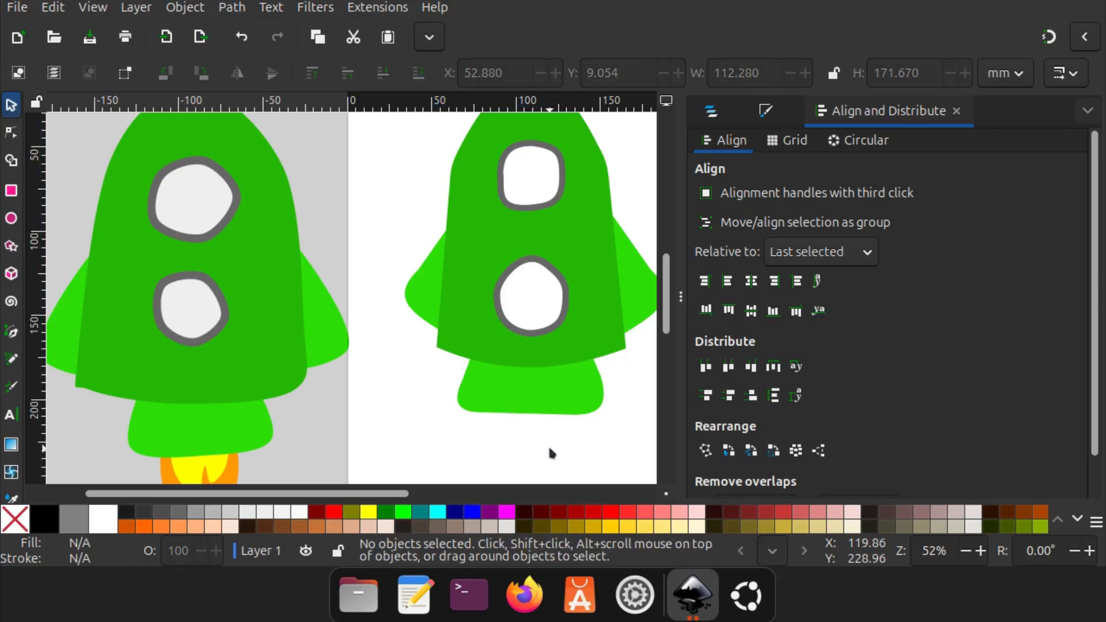
Draw a closed straight-sided flame outline with two downward points, starting inside the nozzle and extending below it
{"action": "scroll", "coordinate": [536, 443], "scroll_direction": "down", "scroll_amount": 3}
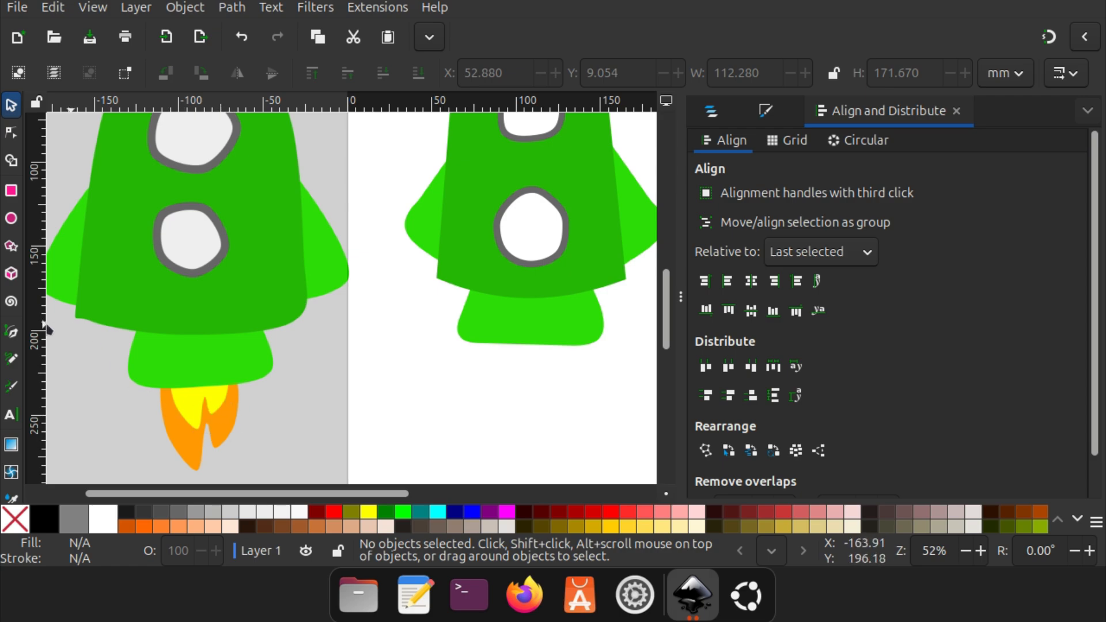
{"action": "left_click", "coordinate": [12, 333]}
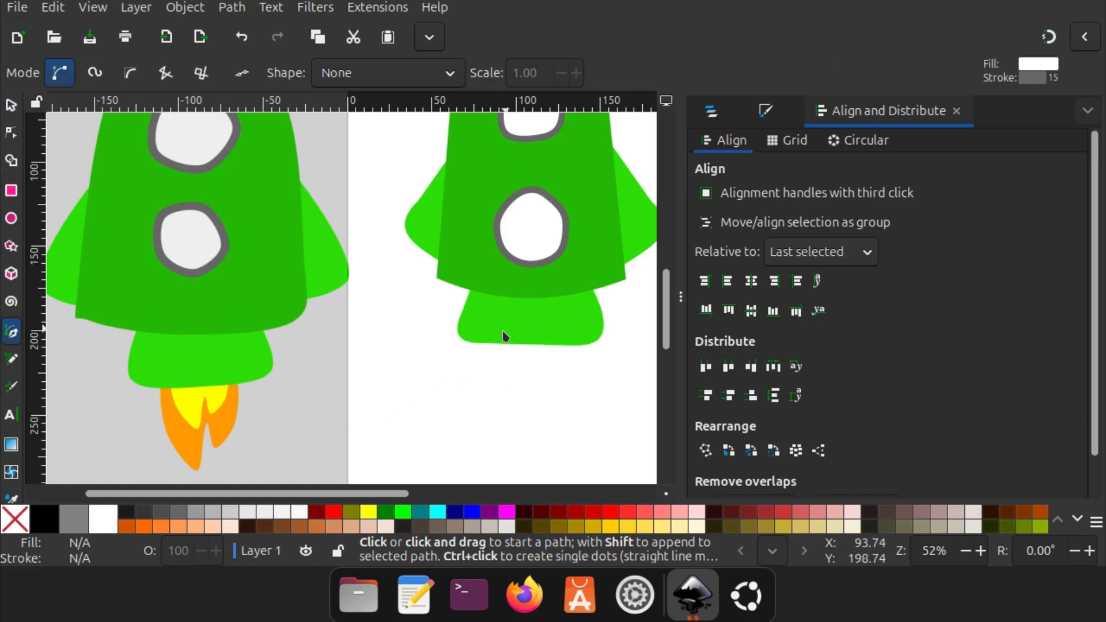
{"action": "left_click", "coordinate": [492, 316]}
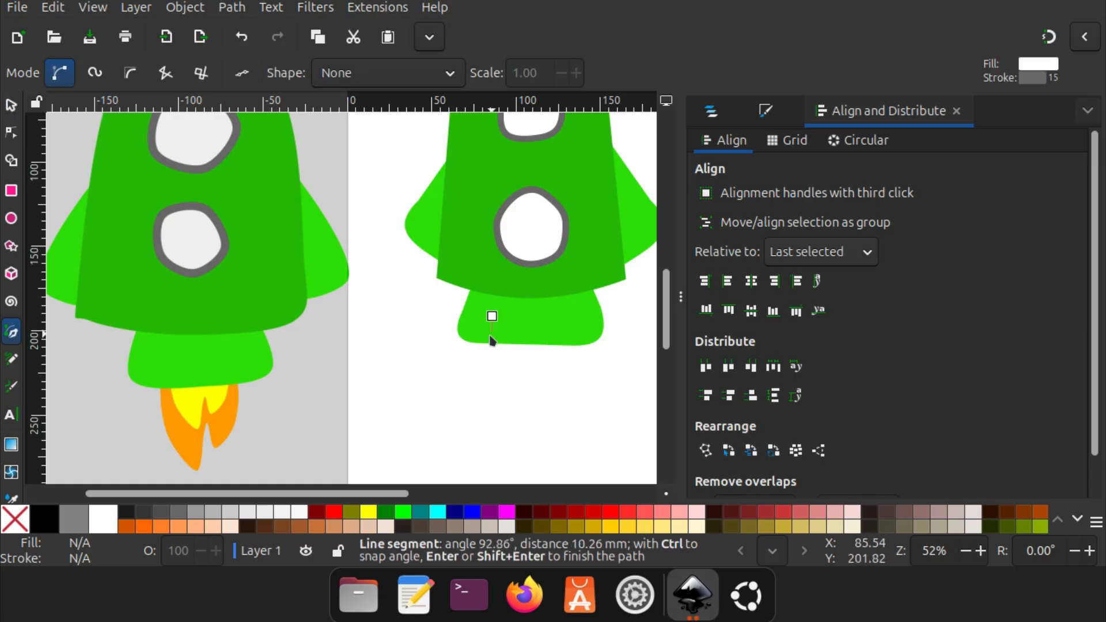
{"action": "left_click", "coordinate": [509, 394]}
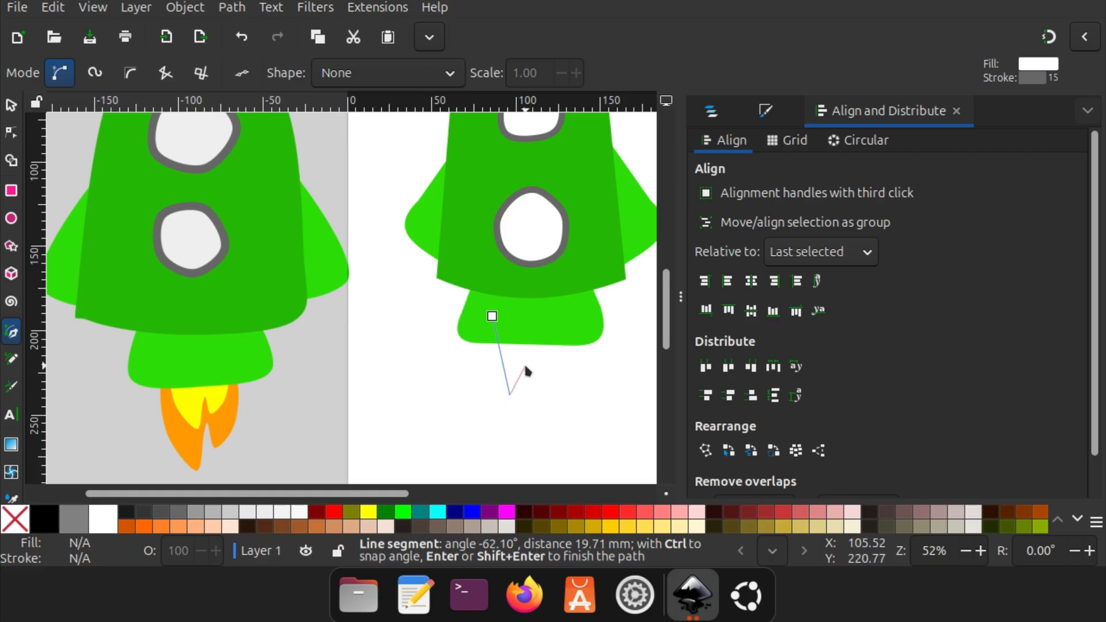
{"action": "left_click", "coordinate": [524, 367]}
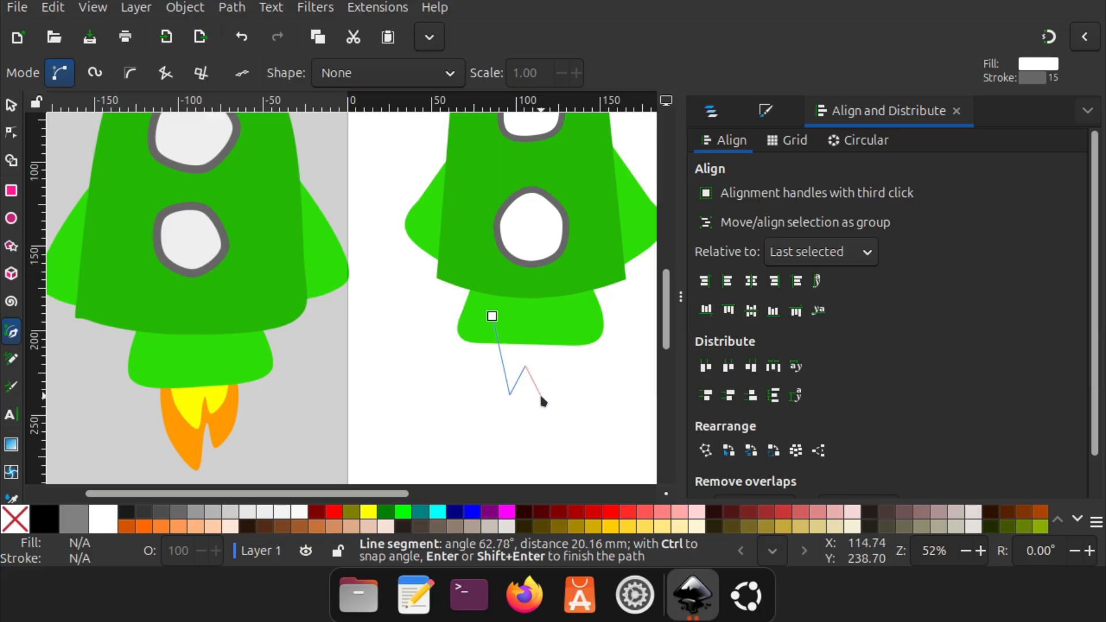
{"action": "left_click", "coordinate": [540, 395]}
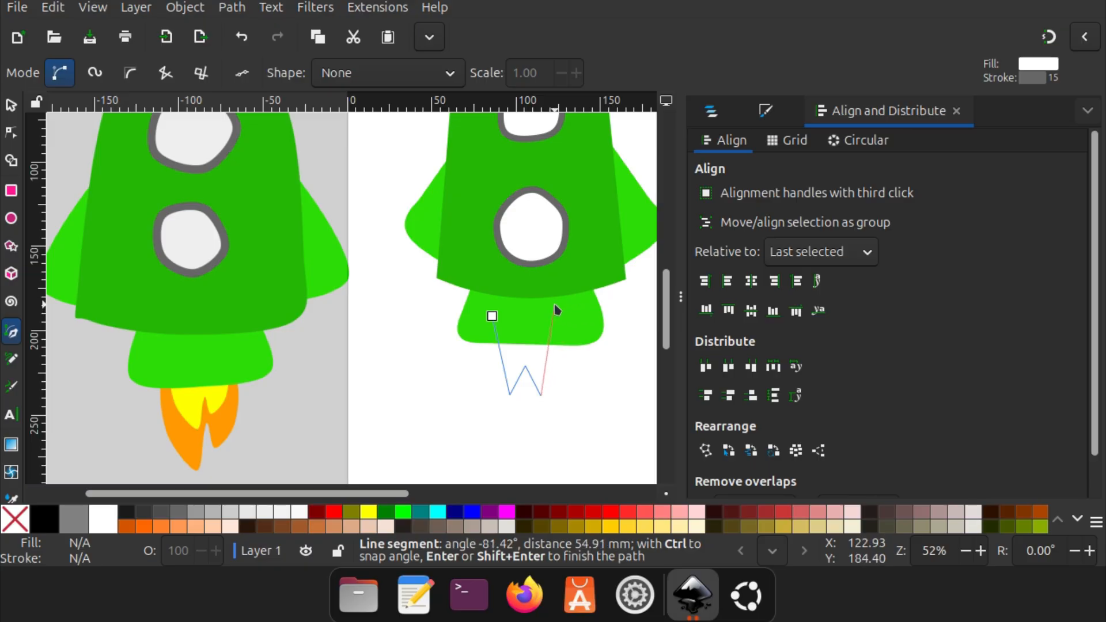
{"action": "left_click", "coordinate": [554, 307]}
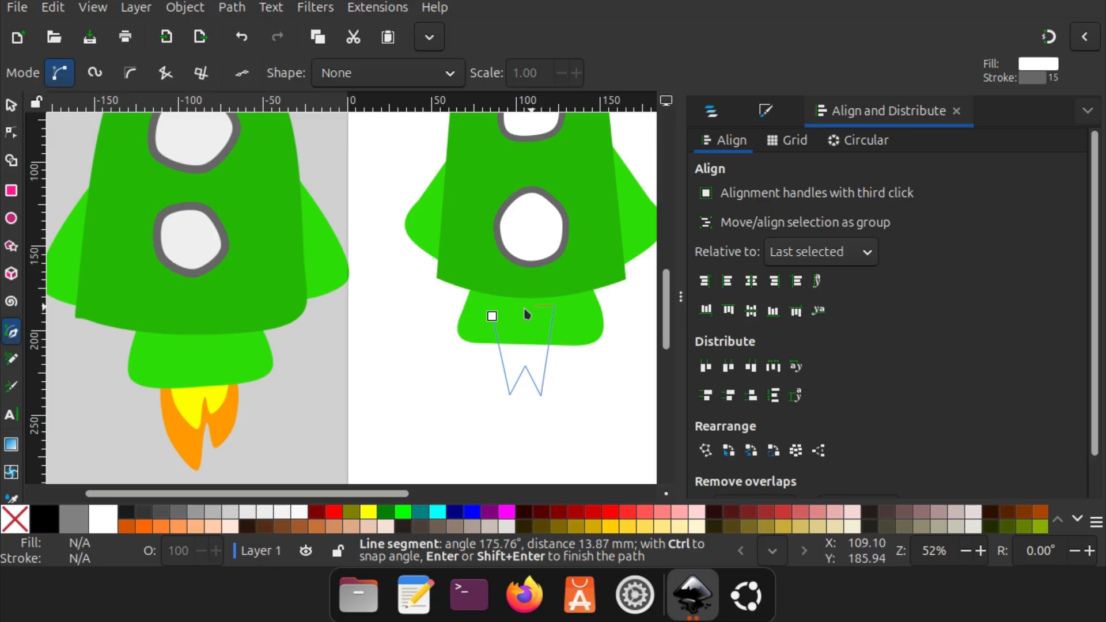
{"action": "left_click", "coordinate": [493, 316]}
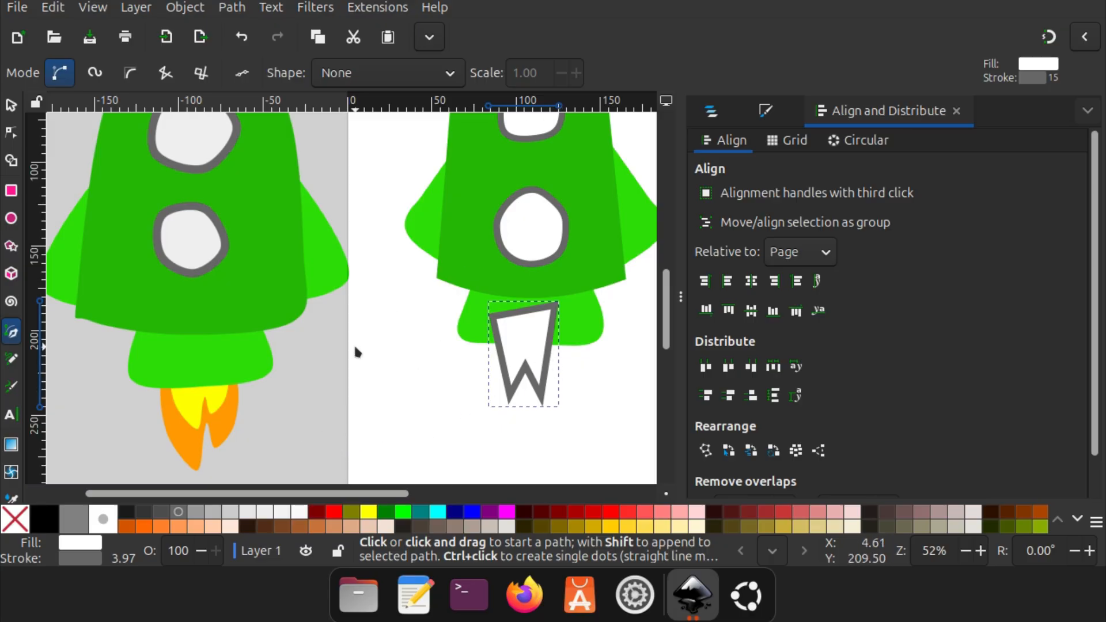
Remove the flame's stroke and fill it with the orange #ff9900 sampled from the reference image's flame
{"action": "left_click", "coordinate": [19, 521], "text": "shift"}
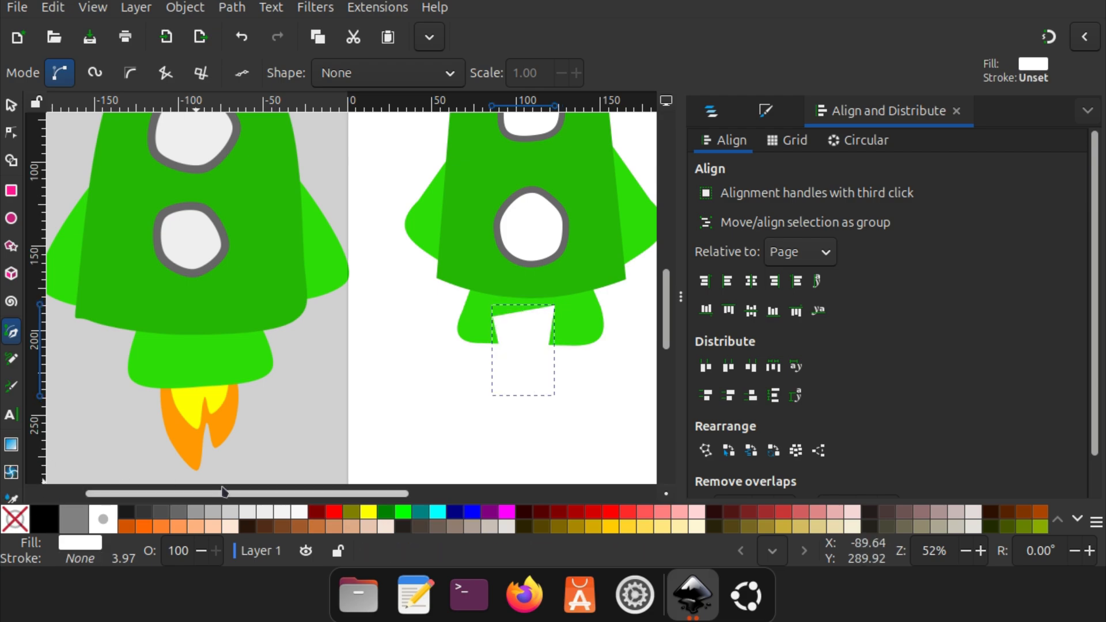
{"action": "left_click", "coordinate": [144, 526]}
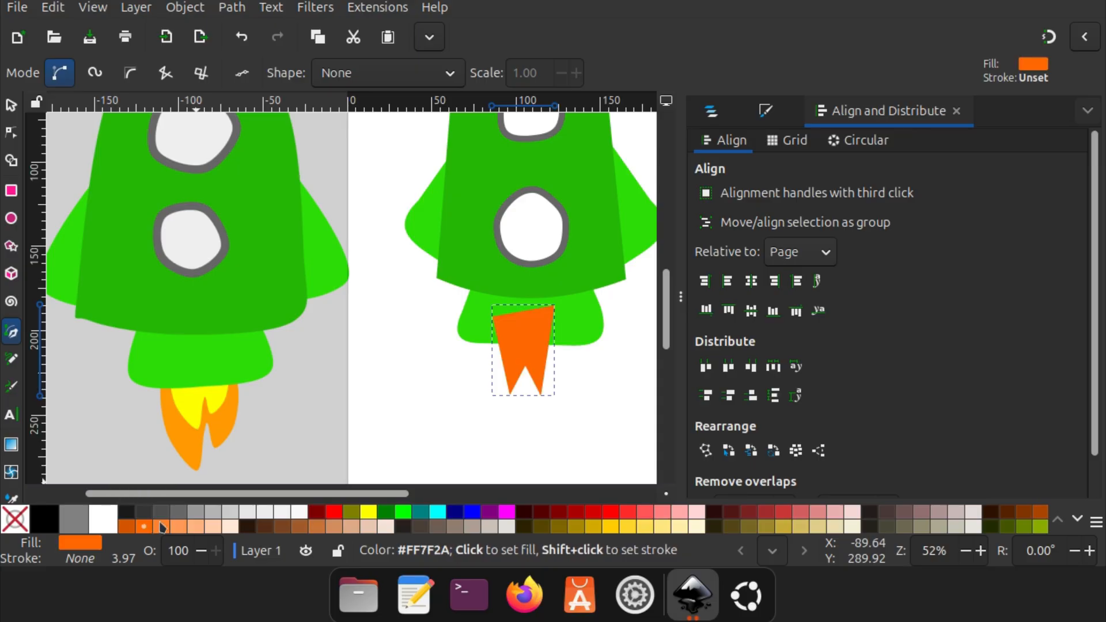
{"action": "left_click", "coordinate": [163, 528]}
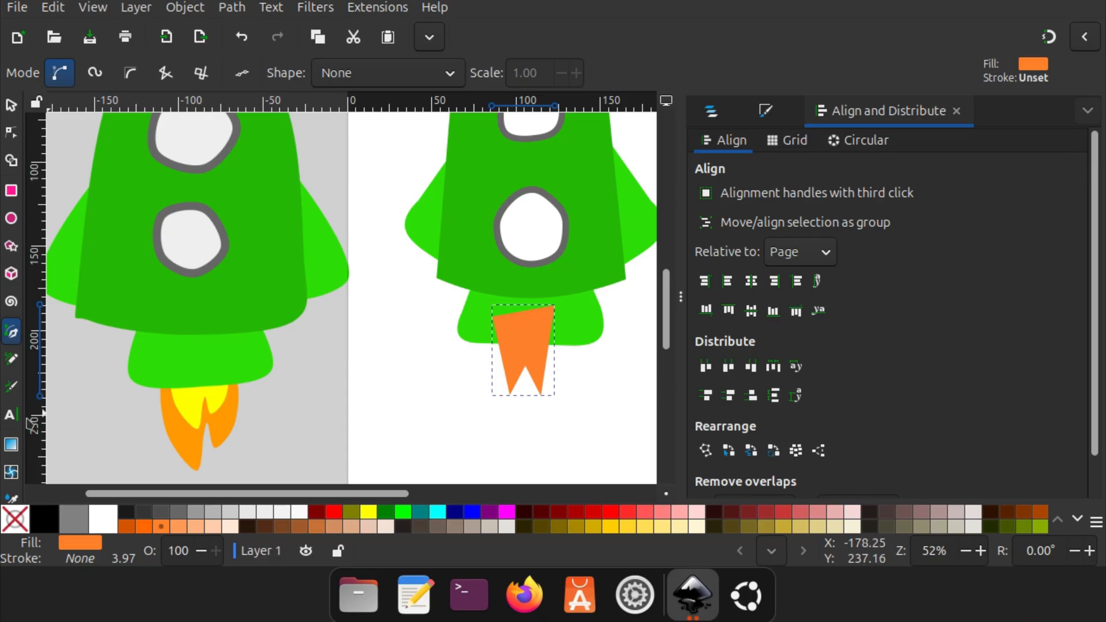
{"action": "left_click", "coordinate": [11, 498]}
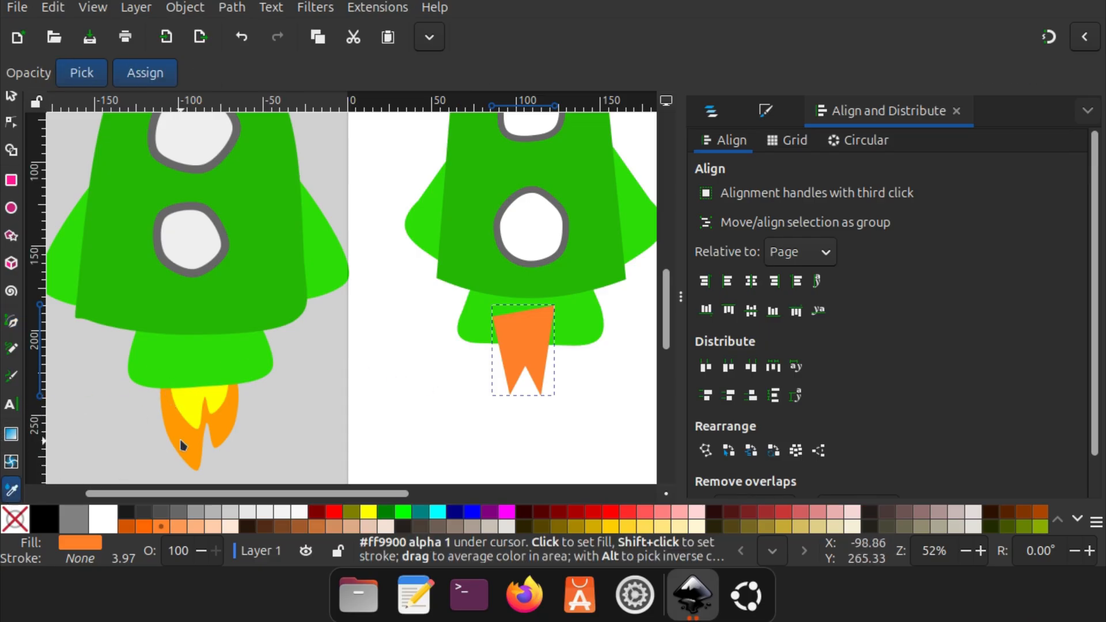
{"action": "left_click_drag", "start_coordinate": [182, 445], "coordinate": [182, 445]}
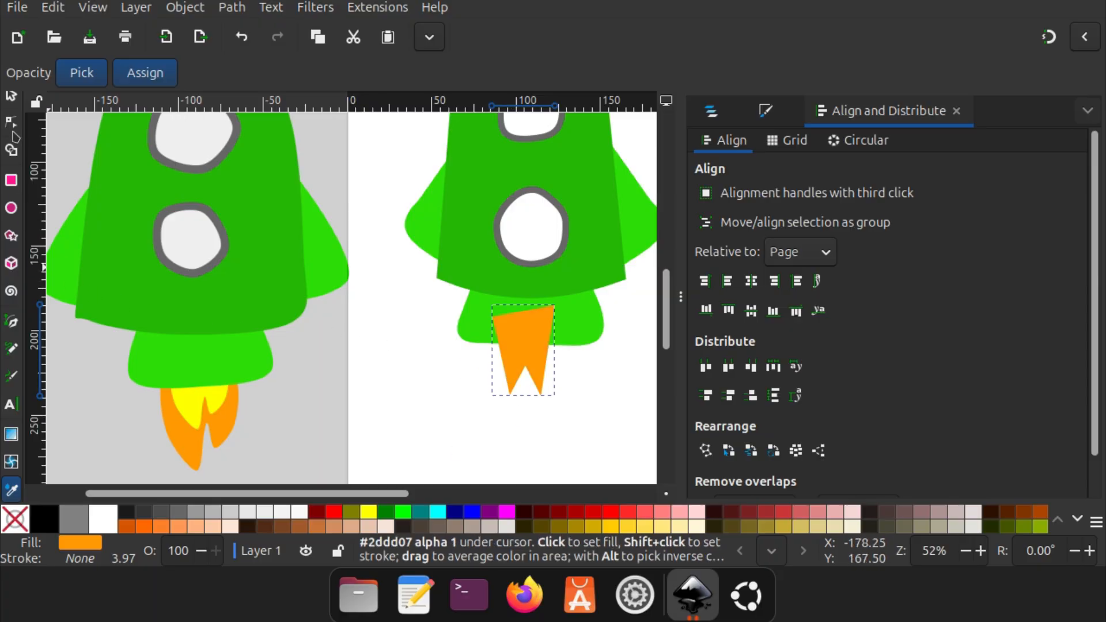
Bulge the flame's two outer sides outward and lower its left tip, making it about 50 mm wide and 63 mm tall
{"action": "left_click", "coordinate": [12, 123]}
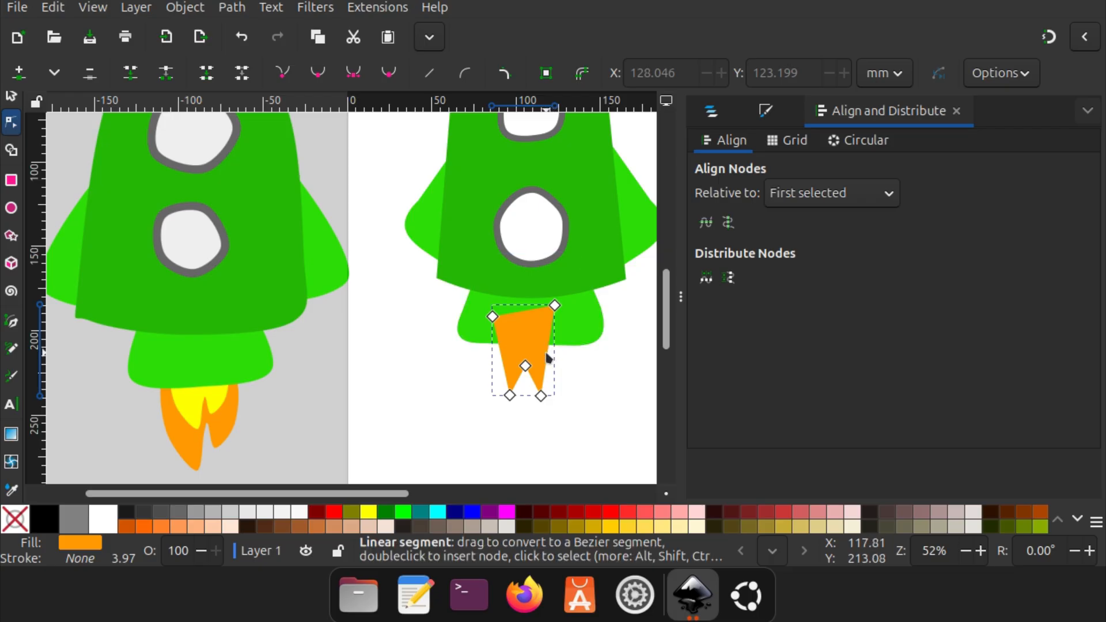
{"action": "left_click_drag", "start_coordinate": [555, 361], "coordinate": [565, 363]}
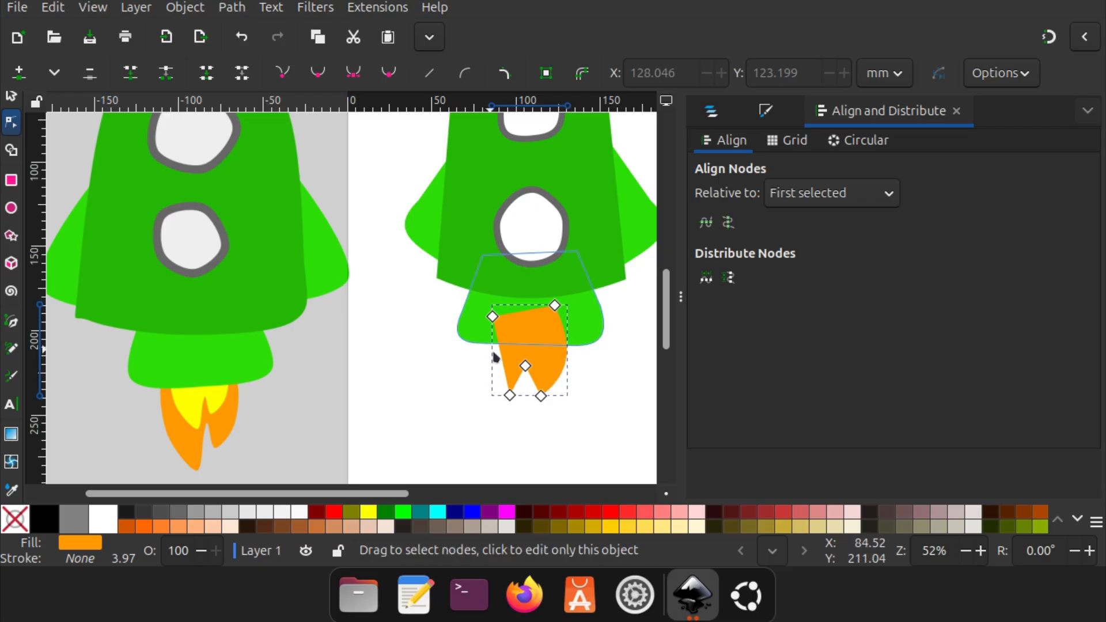
{"action": "left_click_drag", "start_coordinate": [501, 352], "coordinate": [511, 416]}
{"action": "scroll", "coordinate": [510, 387], "scroll_direction": "up", "scroll_amount": 1, "text": "ctrl"}
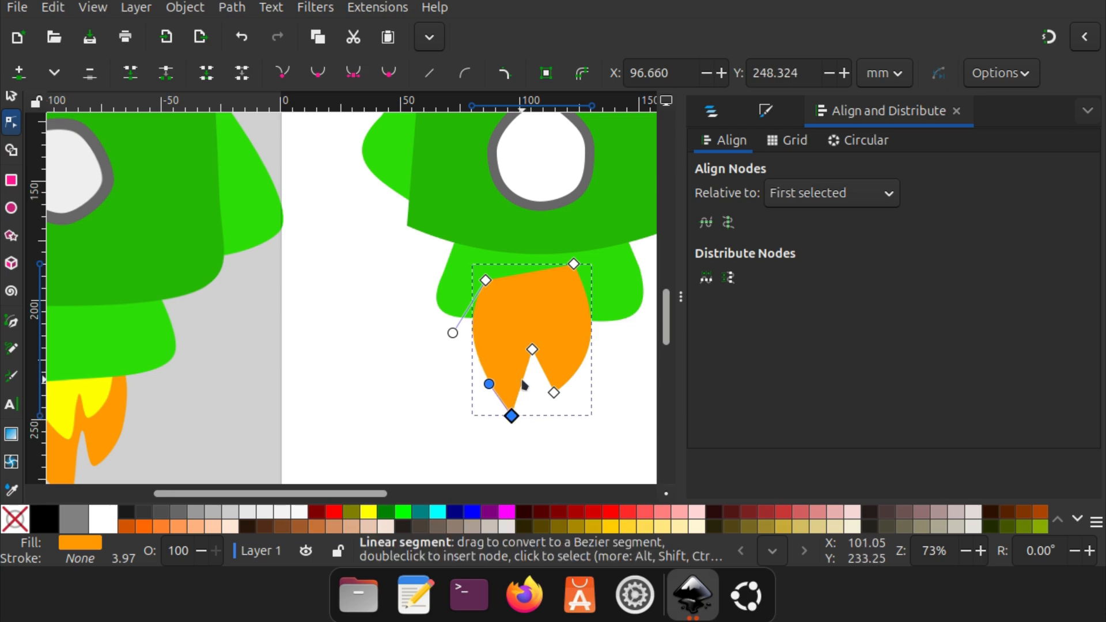
Curve the two inner edges of the notch between the flame's tips
{"action": "left_click_drag", "start_coordinate": [525, 387], "coordinate": [543, 380]}
{"action": "left_click", "coordinate": [546, 374]}
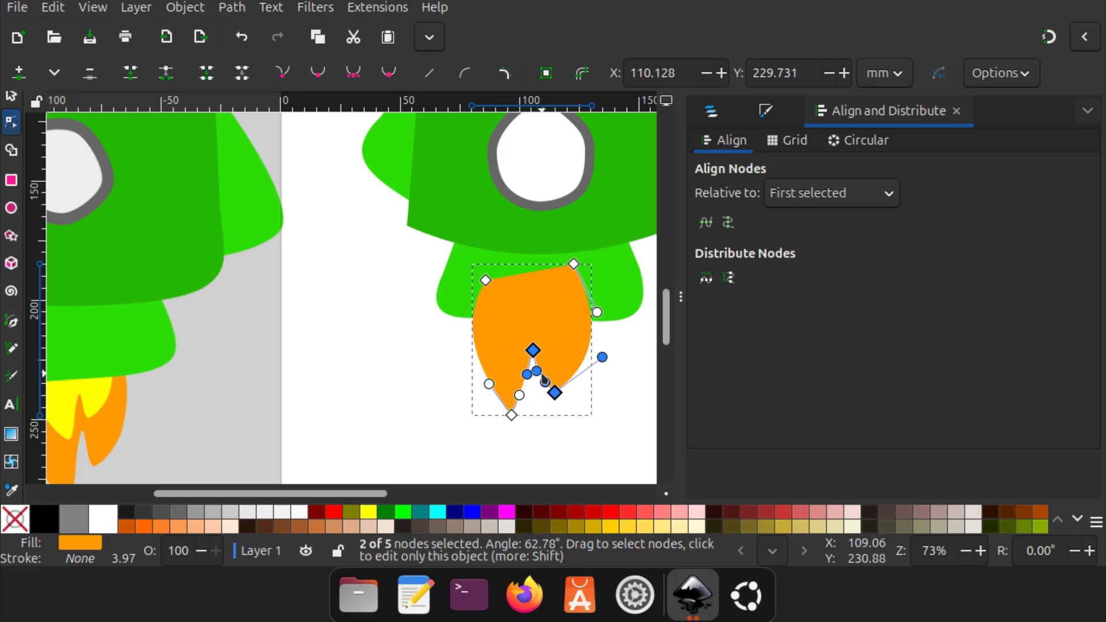
{"action": "left_click", "coordinate": [555, 466]}
{"action": "scroll", "coordinate": [536, 466], "scroll_direction": "down", "scroll_amount": 1}
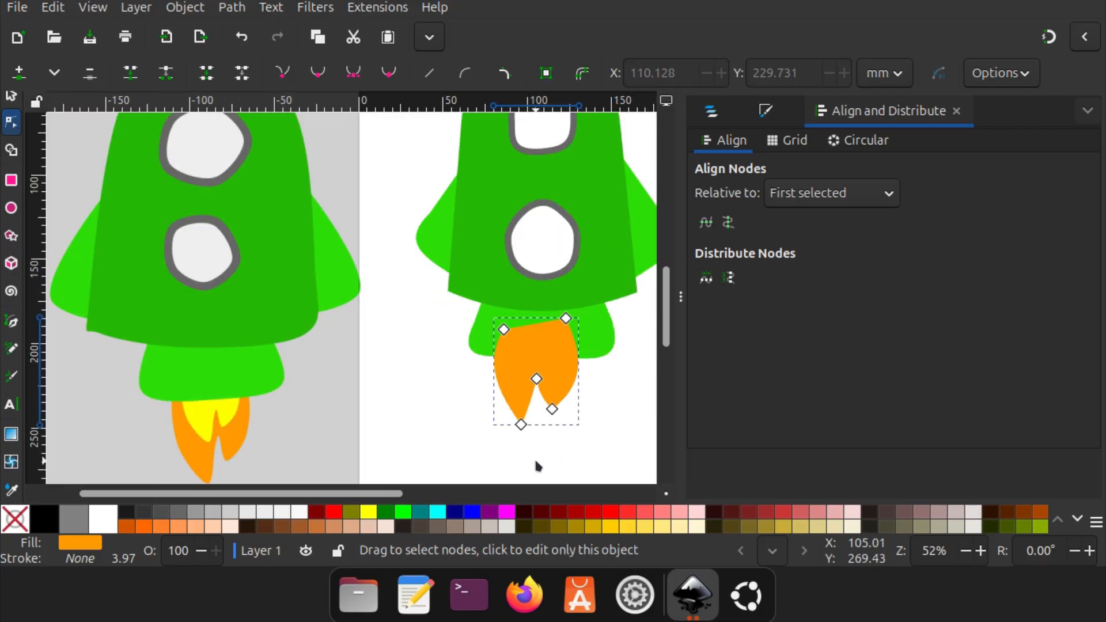
{"action": "left_click", "coordinate": [433, 383]}
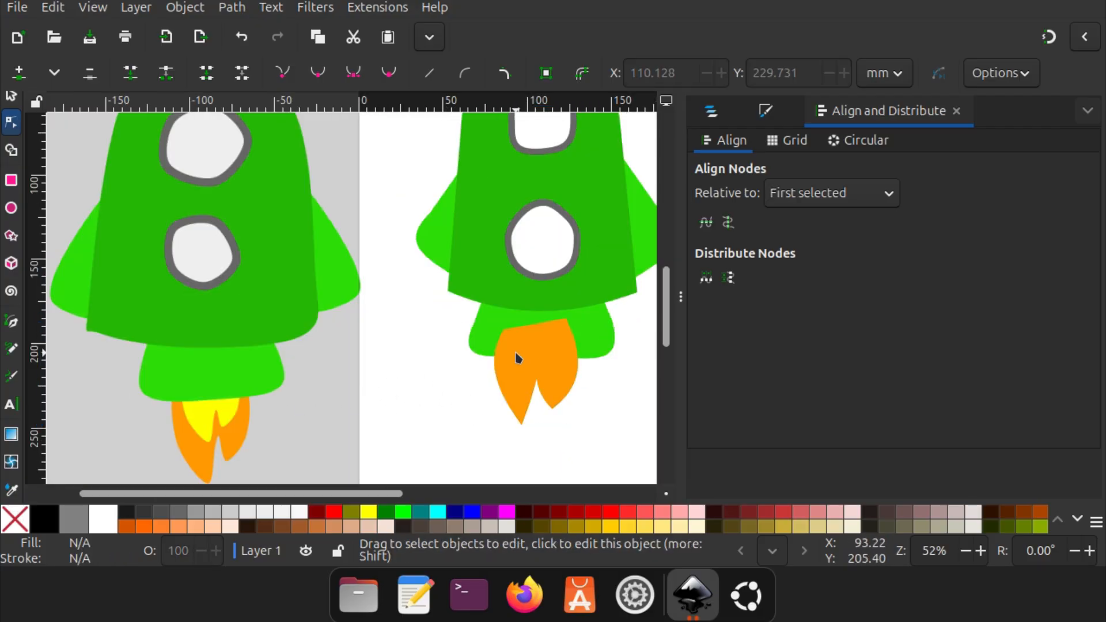
Duplicate the orange flame and fill the copy with yellow
{"action": "key", "text": "s"}
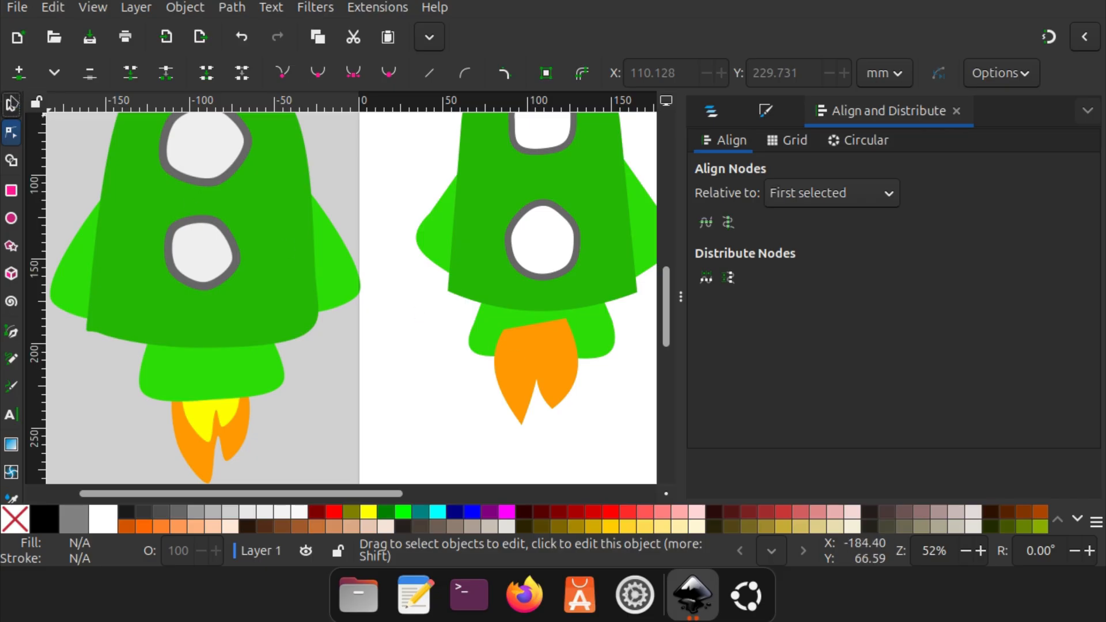
{"action": "left_click", "coordinate": [535, 381]}
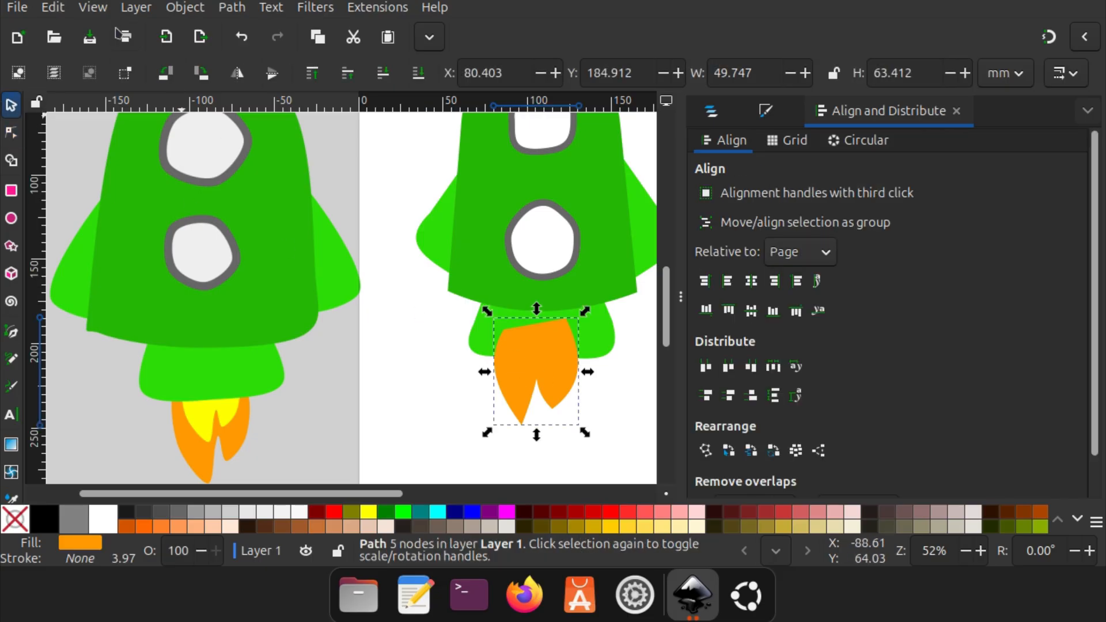
{"action": "left_click", "coordinate": [55, 8]}
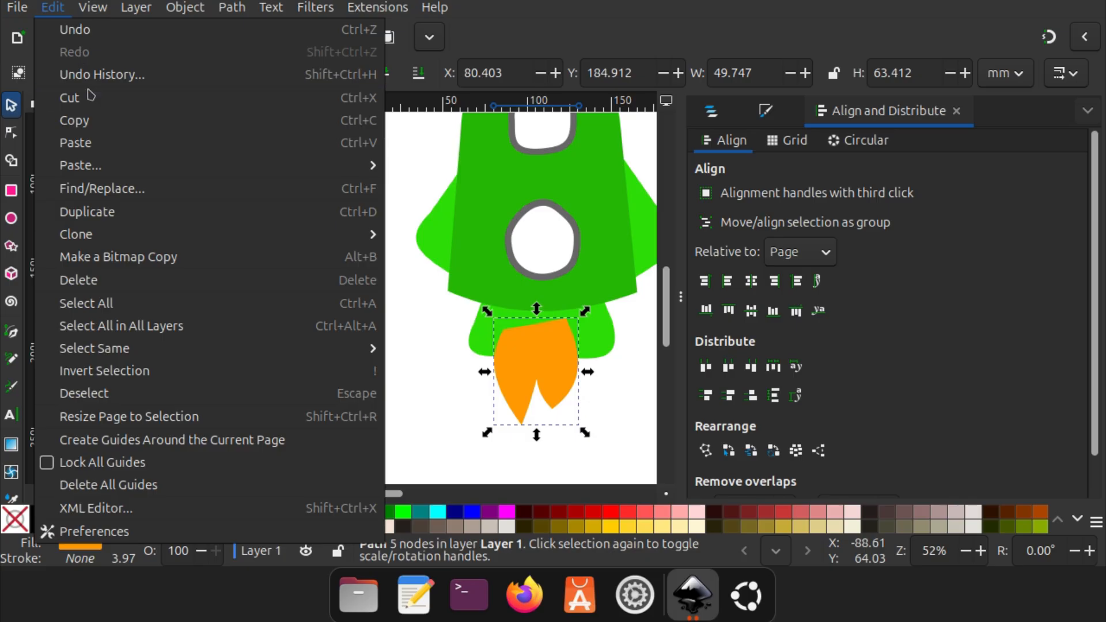
{"action": "left_click", "coordinate": [88, 212]}
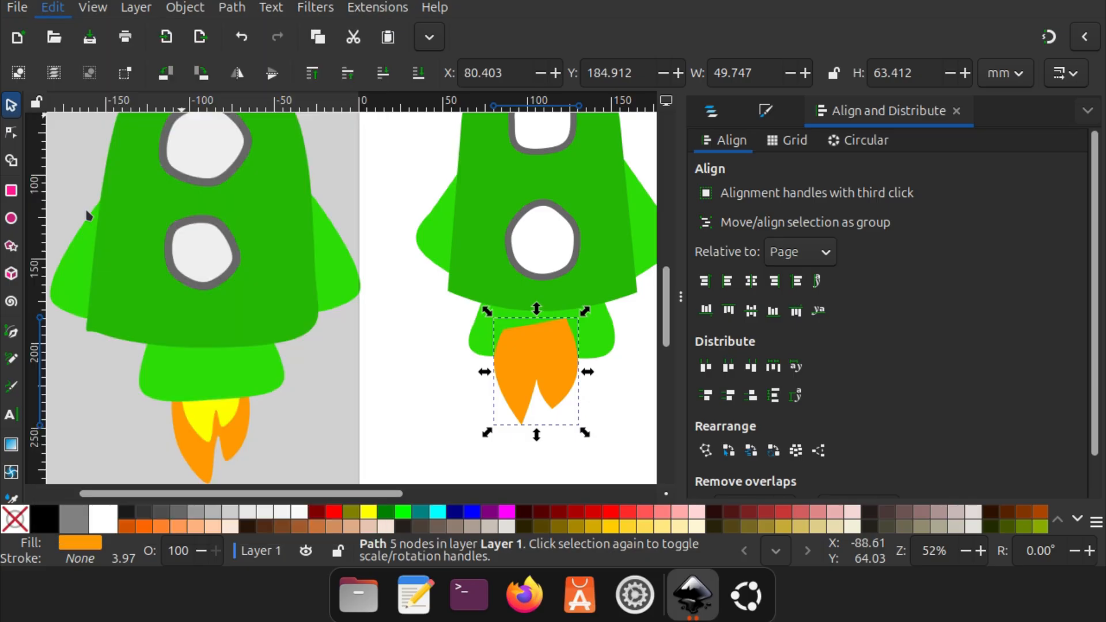
{"action": "left_click", "coordinate": [368, 511]}
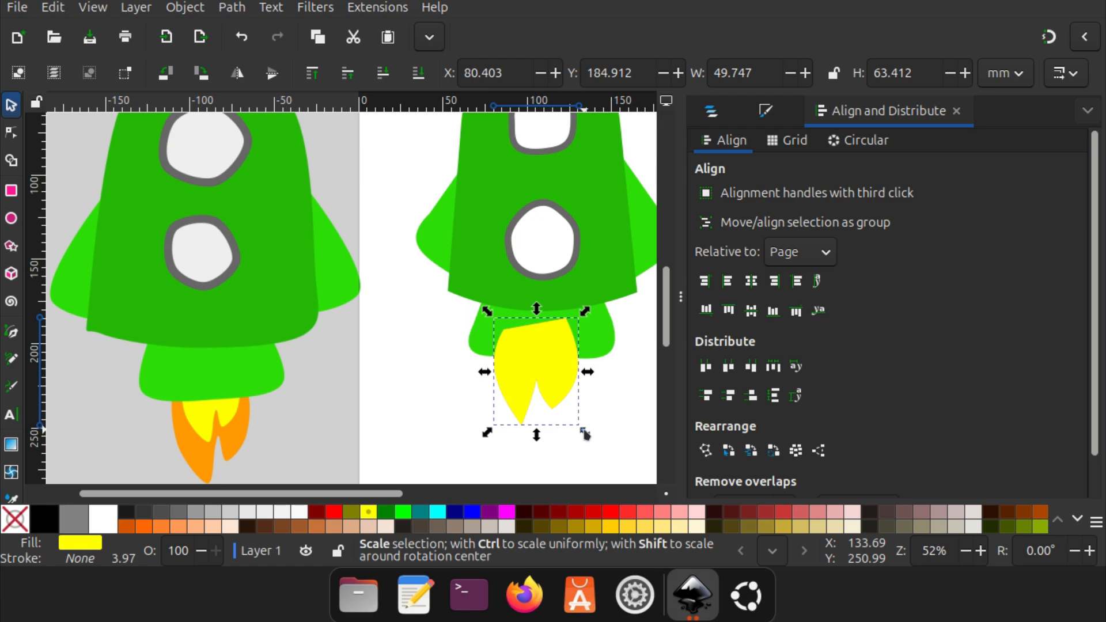
Scale the yellow flame down proportionally to about 34 by 44 mm and place it in the upper part of the orange flame
{"action": "key", "text": "ctrl"}
{"action": "key", "text": "shift"}
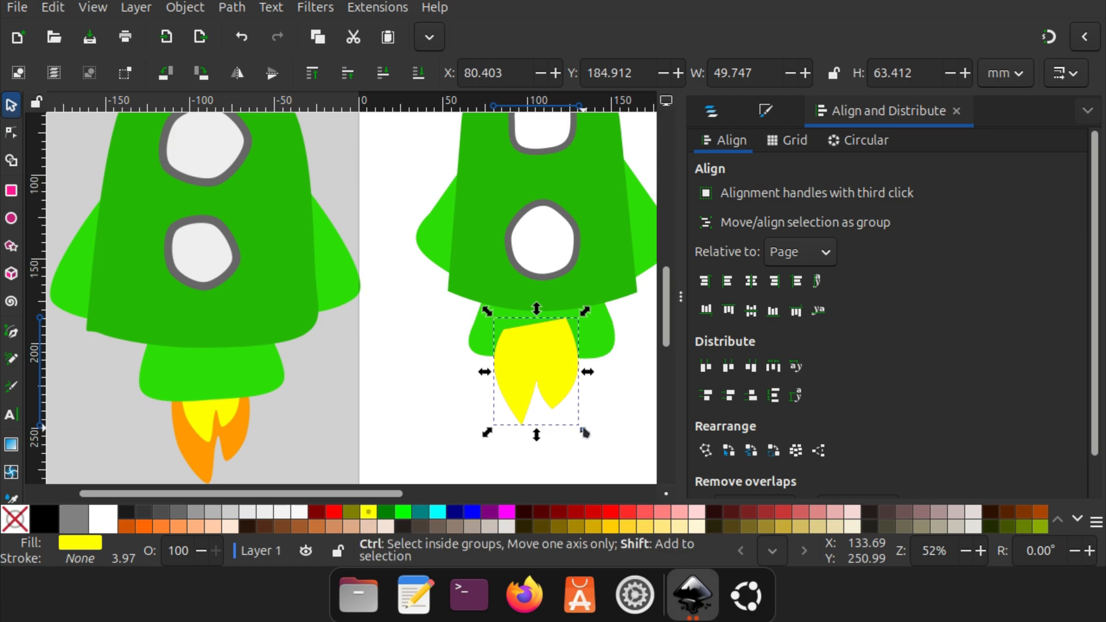
{"action": "left_click_drag", "start_coordinate": [583, 431], "coordinate": [578, 409]}
{"action": "left_click_drag", "start_coordinate": [533, 351], "coordinate": [529, 335]}
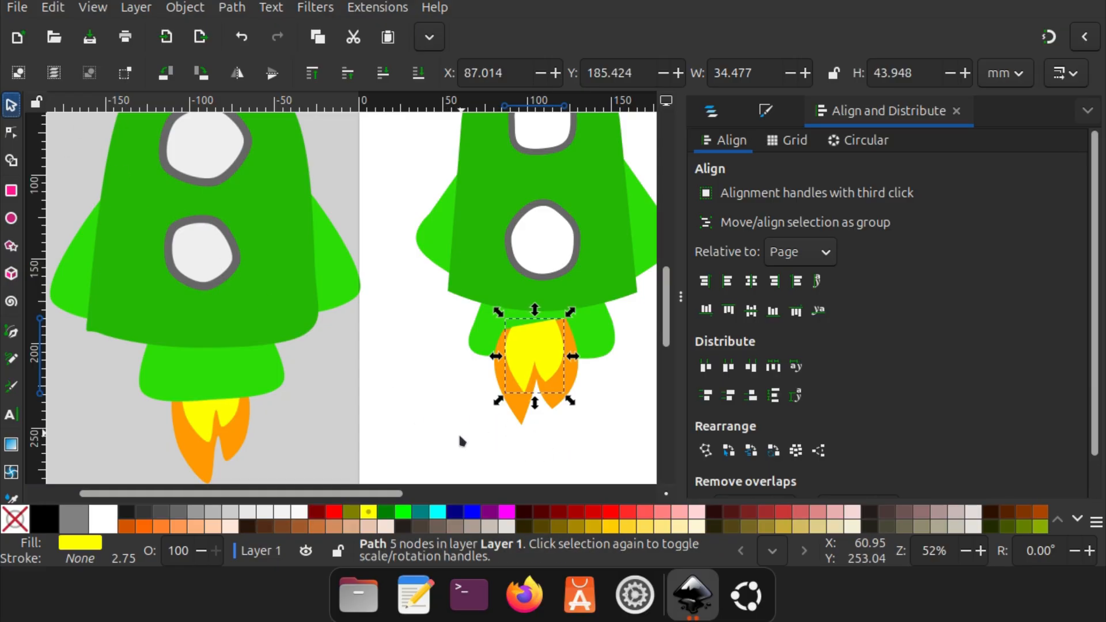
Lower both flame shapes to the bottom of the stack so they sit behind the nozzle
{"action": "left_click_drag", "start_coordinate": [430, 461], "coordinate": [614, 292]}
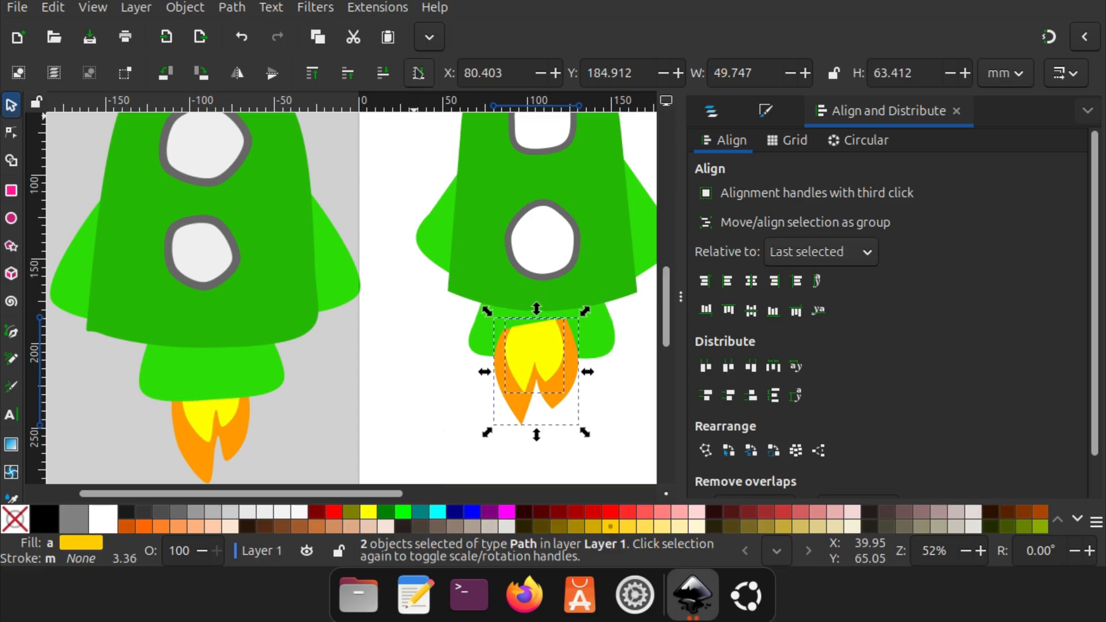
{"action": "left_click", "coordinate": [417, 73]}
{"action": "left_click", "coordinate": [460, 408]}
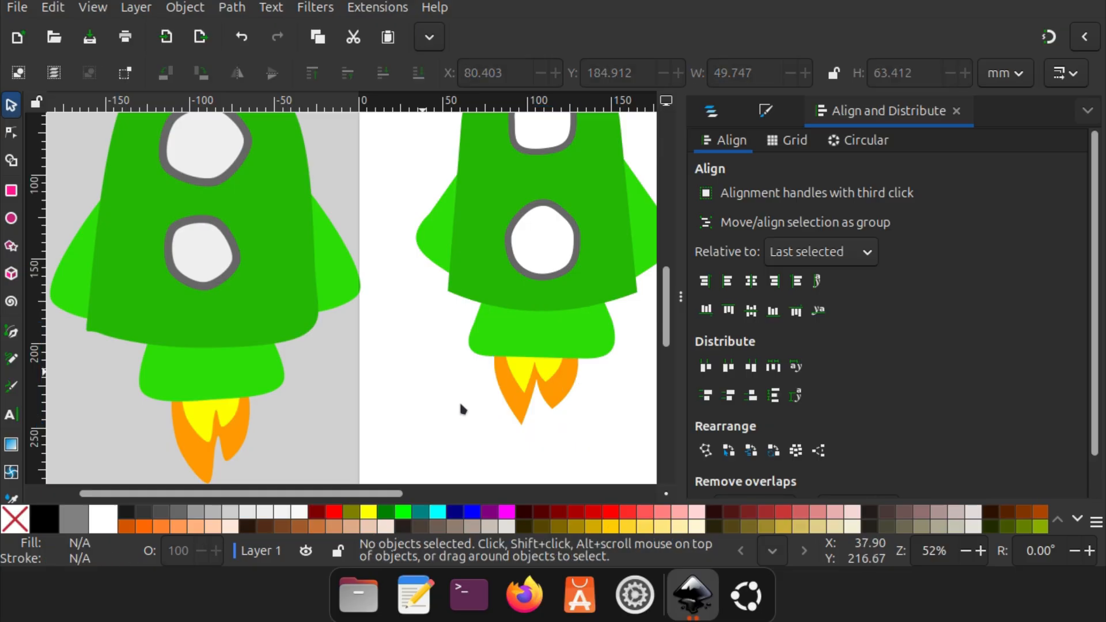
{"action": "scroll", "coordinate": [586, 388], "scroll_direction": "down", "scroll_amount": 1, "text": "ctrl"}
{"action": "scroll", "coordinate": [572, 404], "scroll_direction": "right", "scroll_amount": 2, "text": "shift"}
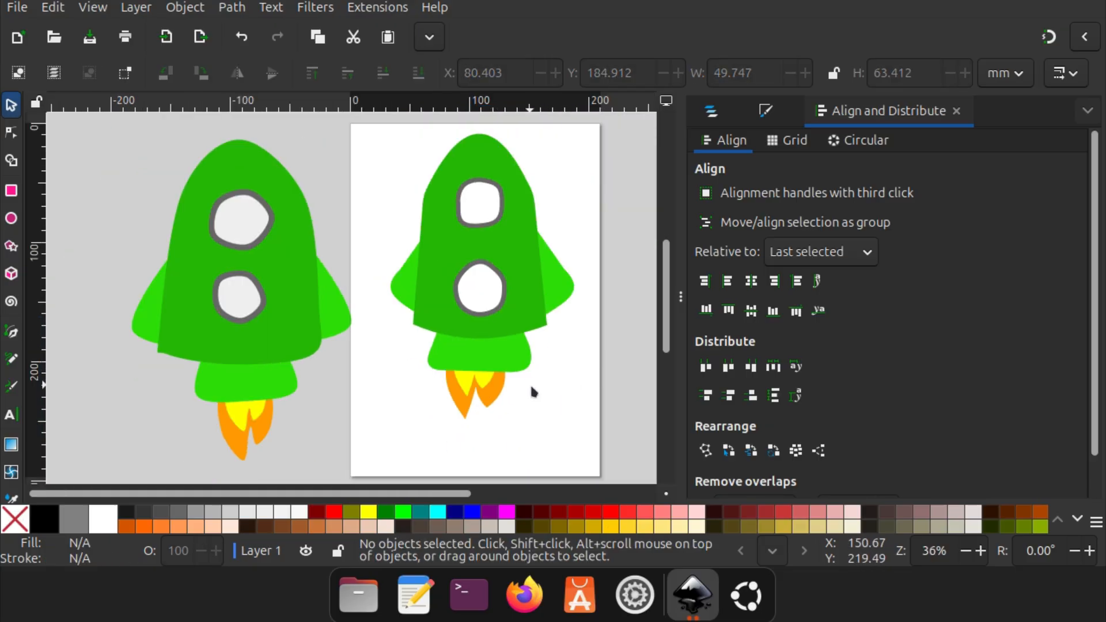
Delete the reference spaceship image beside the page and save the drawing as spaceship.svg in the Documents folder
{"action": "left_click", "coordinate": [205, 260]}
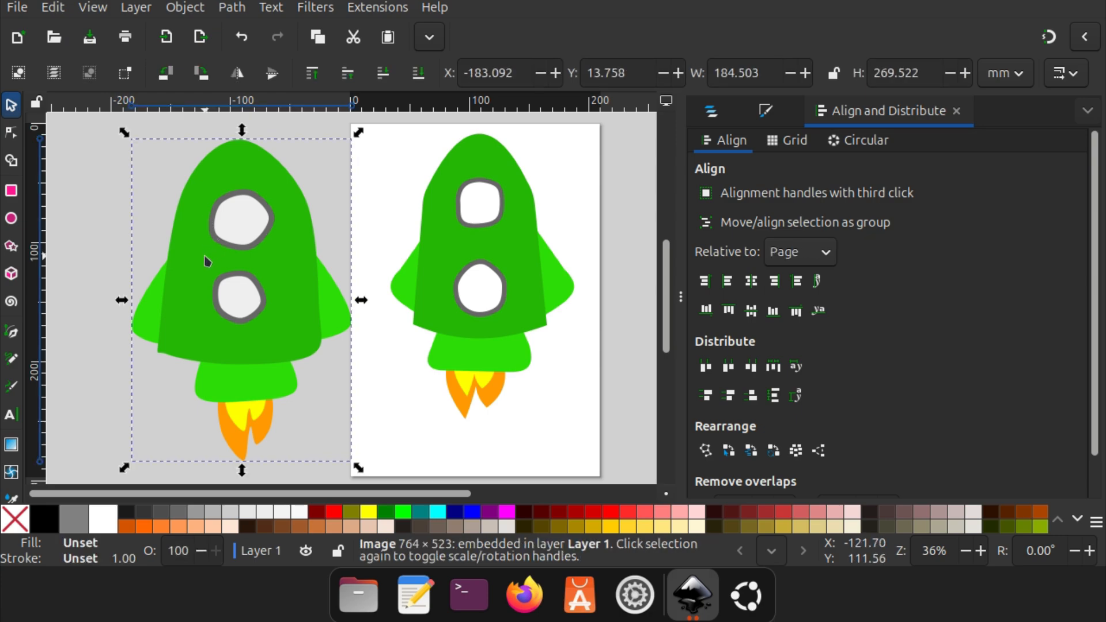
{"action": "key", "text": "Delete"}
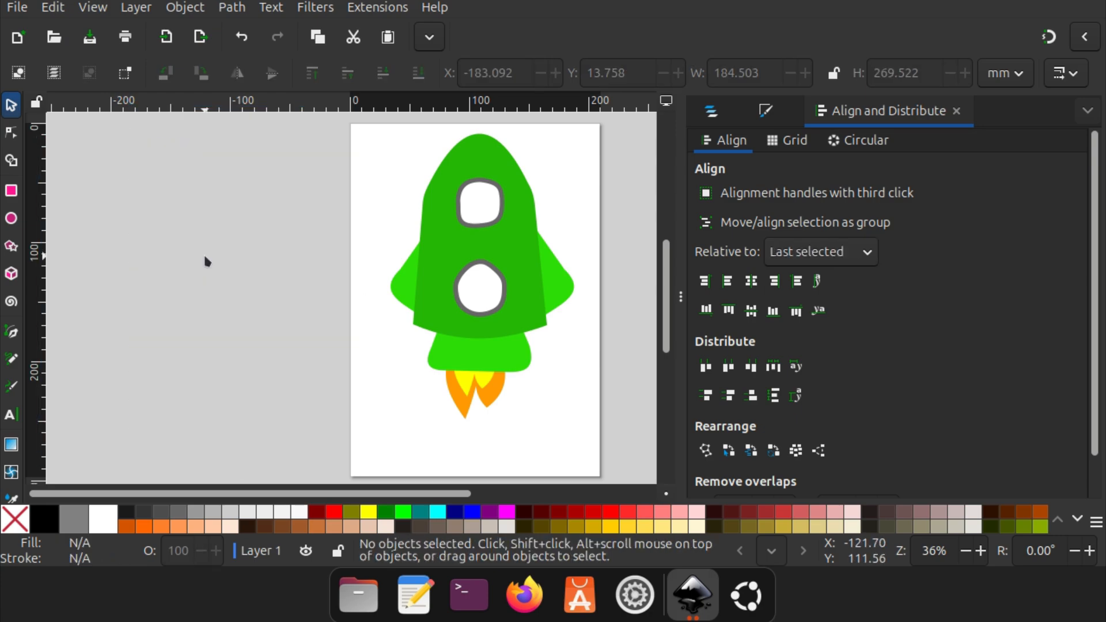
{"action": "left_click", "coordinate": [22, 7]}
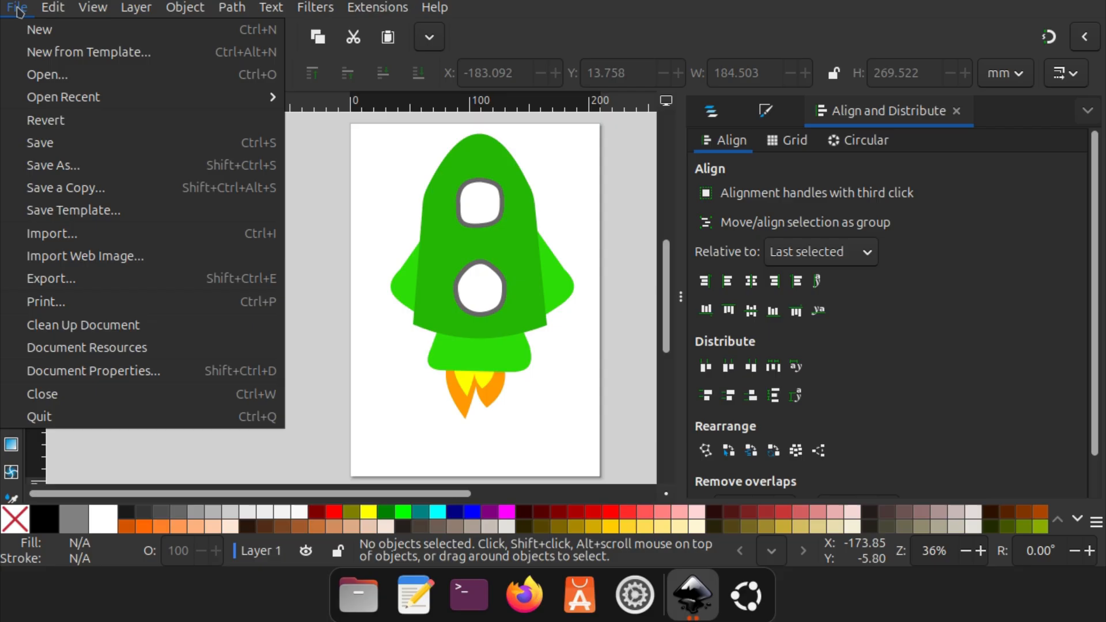
{"action": "left_click", "coordinate": [49, 143]}
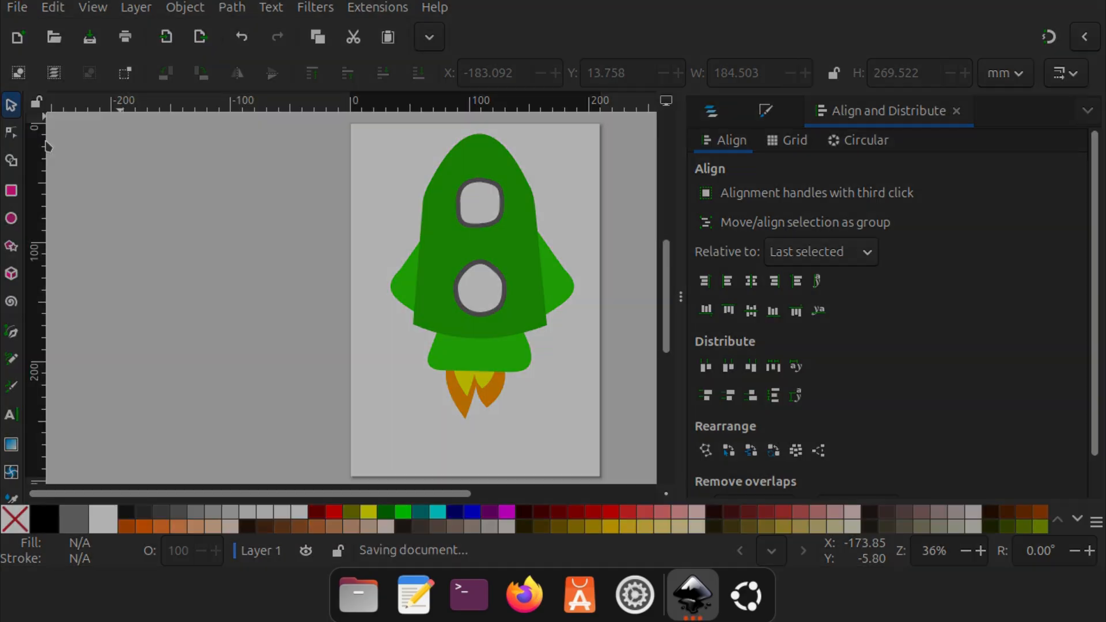
{"action": "type", "text": "sp"}
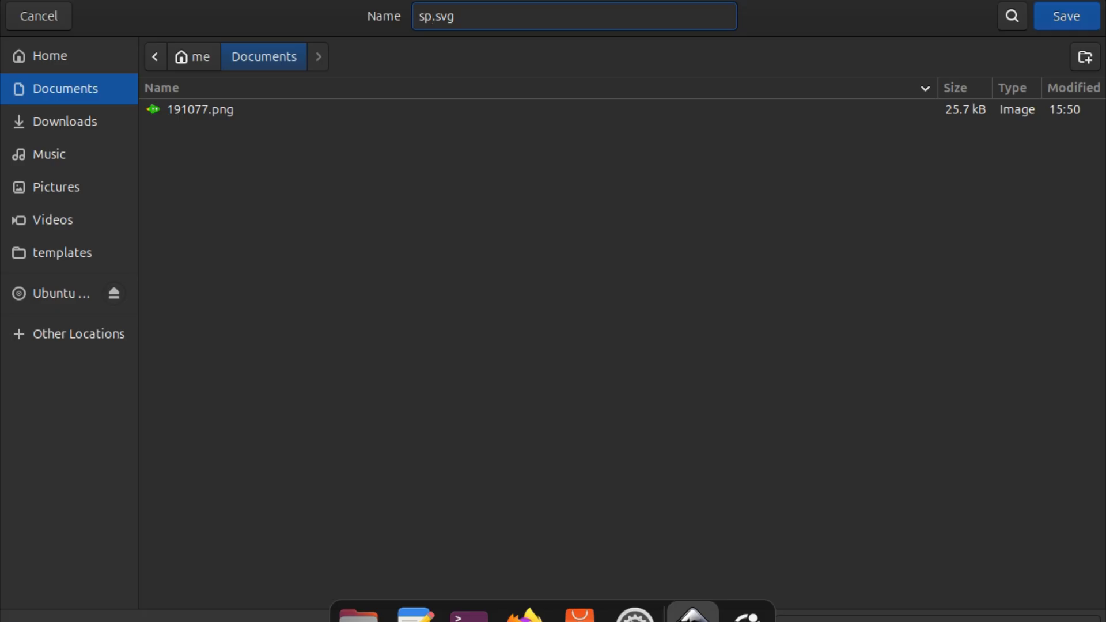
{"action": "type", "text": "aceship"}
{"action": "left_click", "coordinate": [1043, 24]}
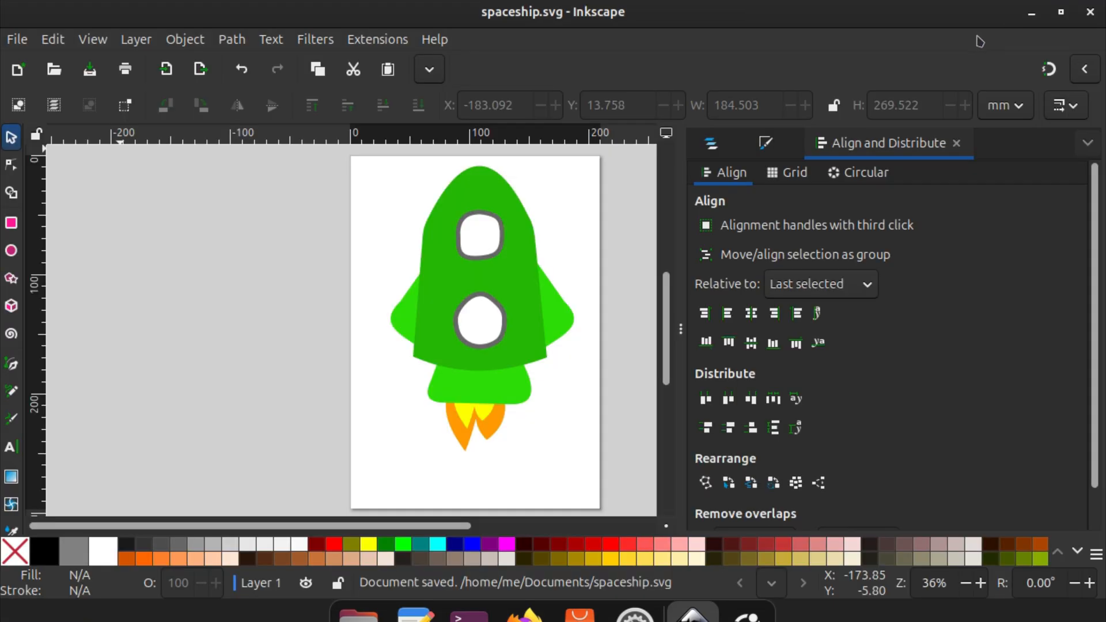
Export the page as a PNG image named spaceship.png in the Documents folder
{"action": "left_click", "coordinate": [17, 41]}
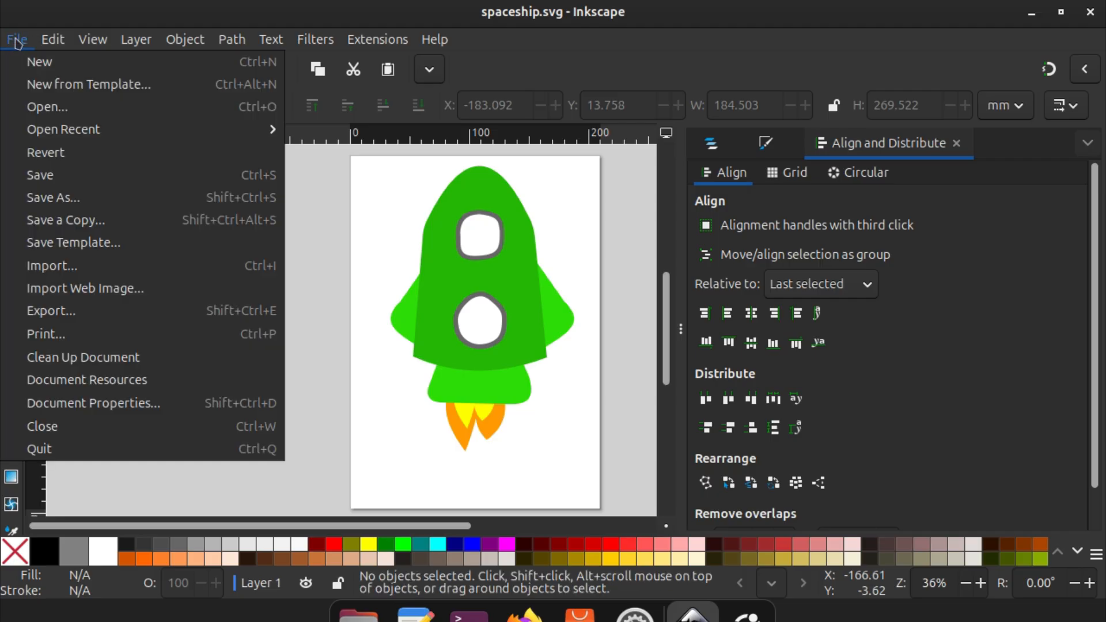
{"action": "left_click", "coordinate": [57, 314]}
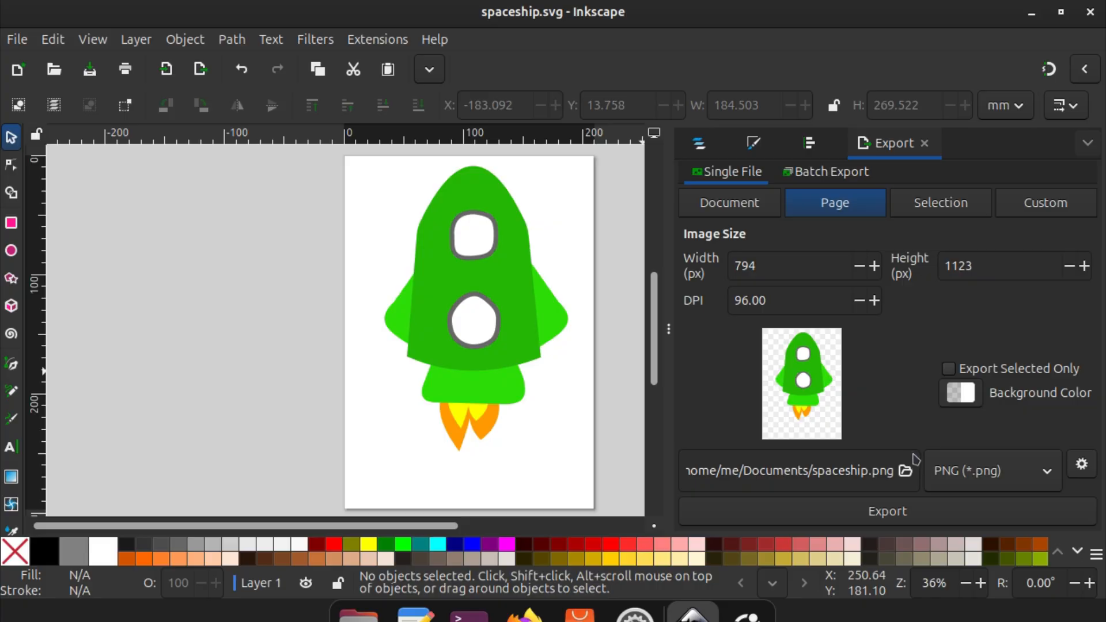
{"action": "left_click", "coordinate": [905, 471]}
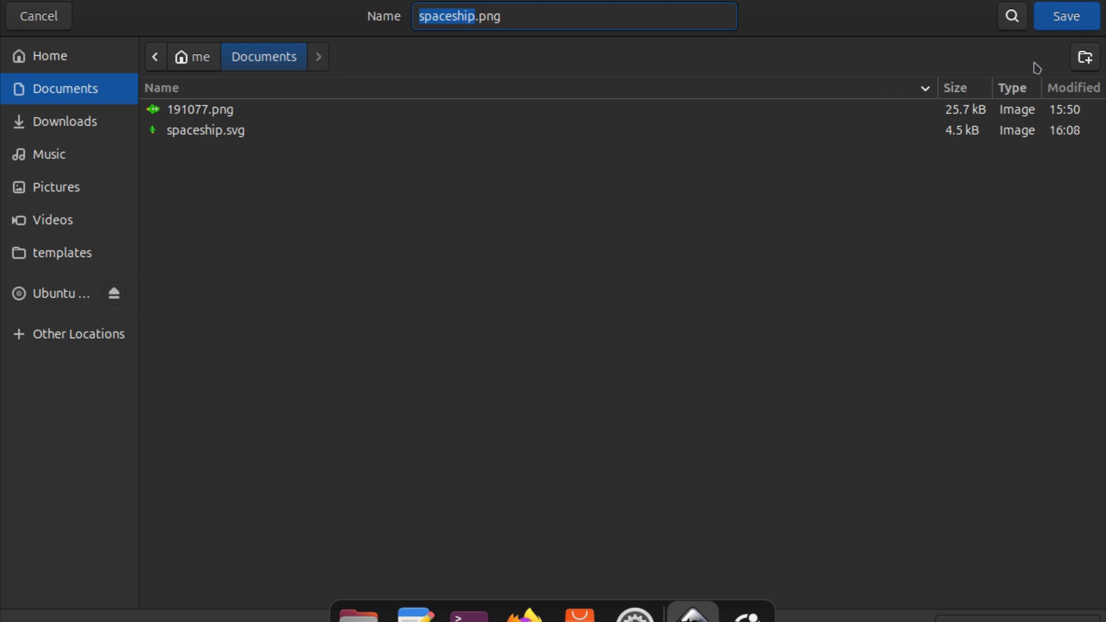
{"action": "left_click", "coordinate": [1063, 20]}
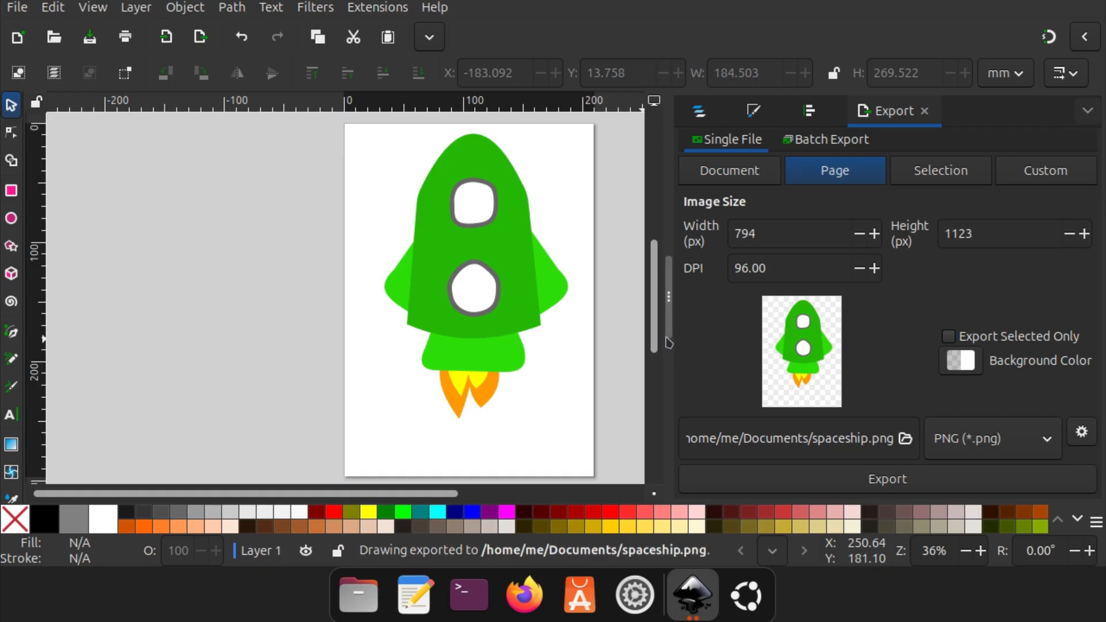
Switch to the Files app and open spaceship.png from the Documents folder to check the exported image
{"action": "left_click", "coordinate": [372, 593]}
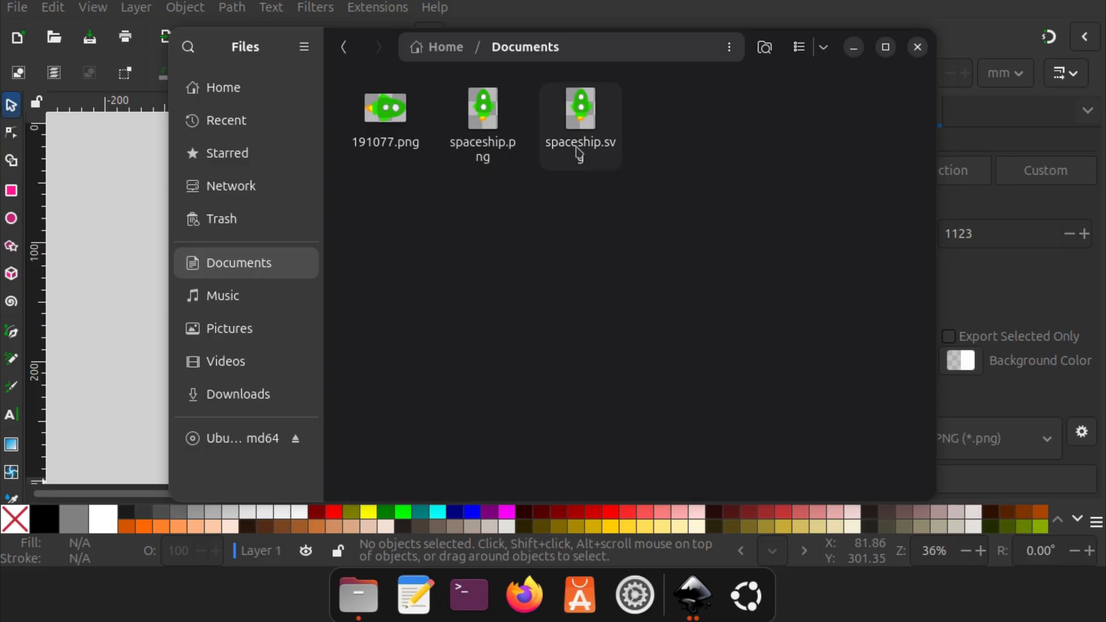
{"action": "double_click", "coordinate": [488, 144]}
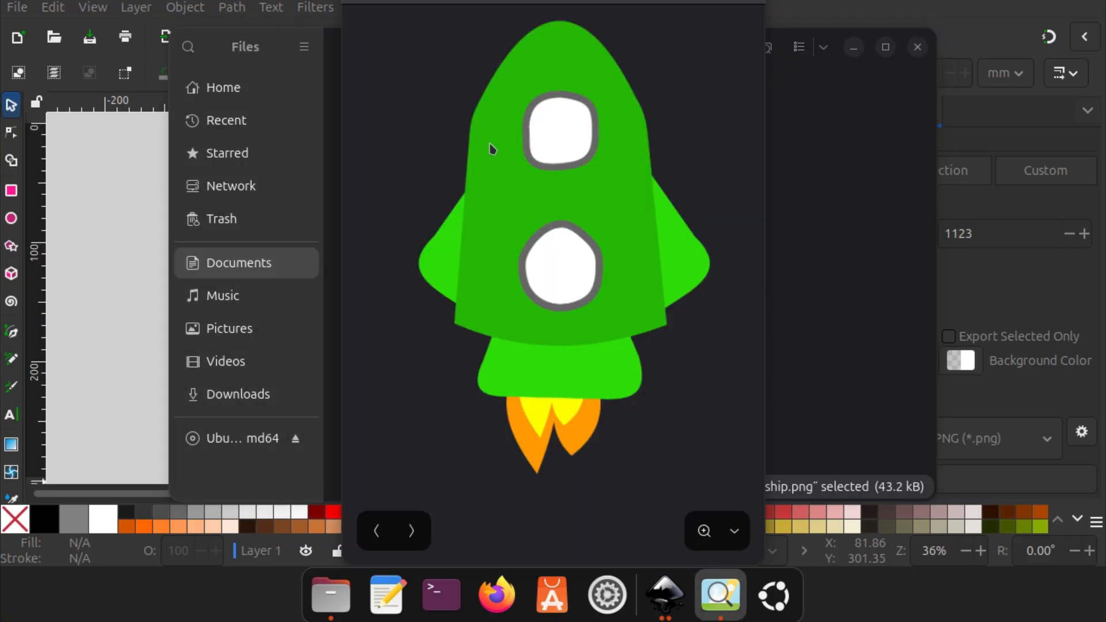